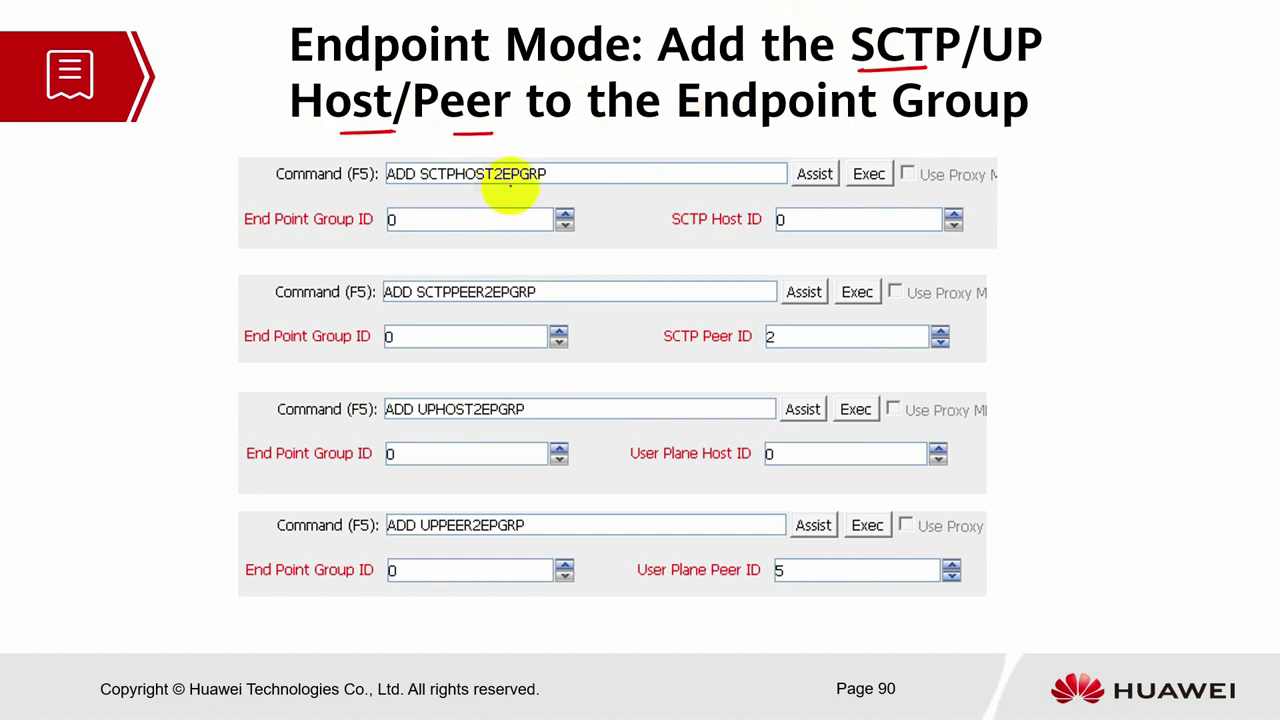
Underline SCTPHOST2EPGRP, SCTPPEER2EPGRP, UPHOST2EPGRP and UPPEER2EPGRP in ink on the slide.
{"action": "left_click_drag", "start_coordinate": [588, 179], "coordinate": [551, 194]}
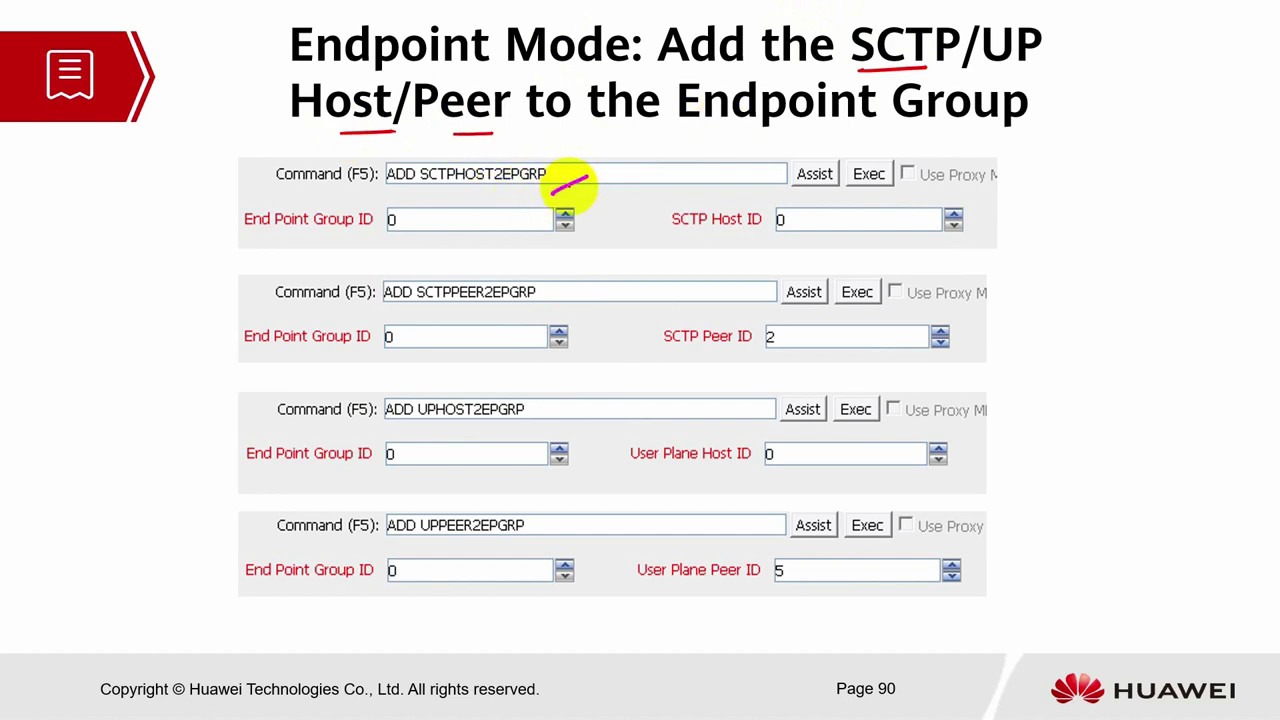
{"action": "left_click_drag", "start_coordinate": [561, 293], "coordinate": [566, 287]}
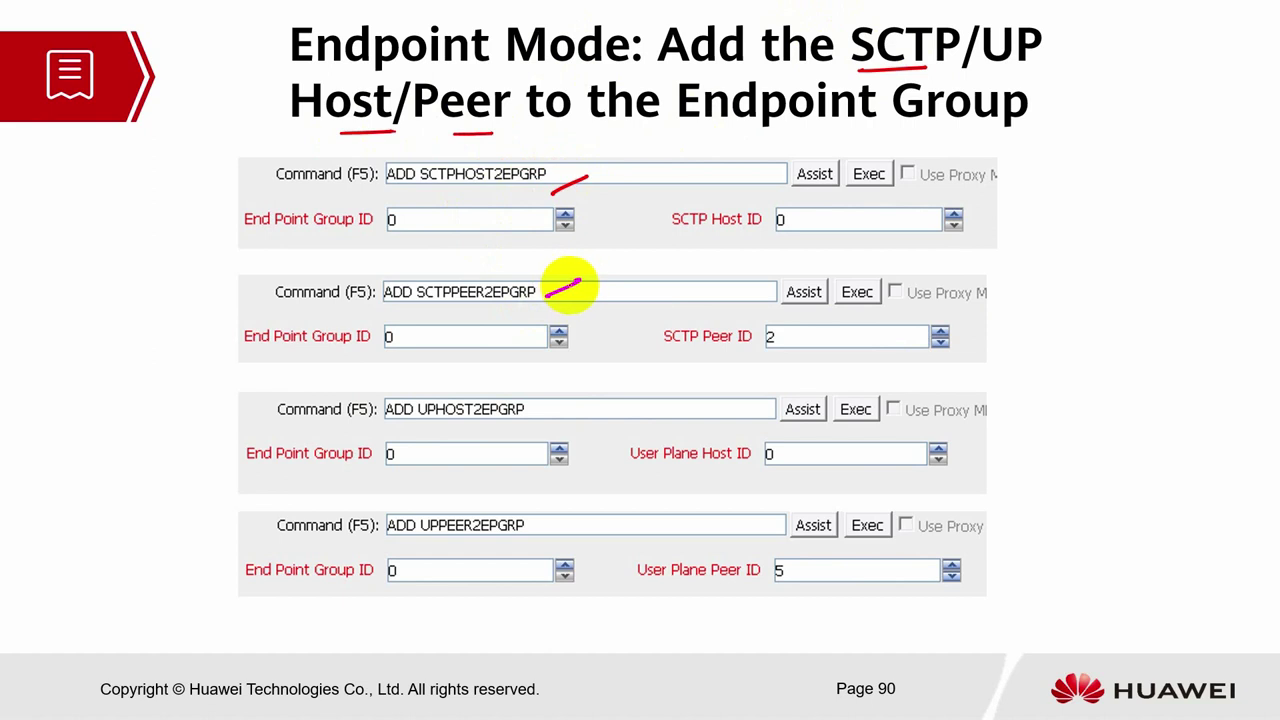
{"action": "left_click_drag", "start_coordinate": [545, 408], "coordinate": [502, 432]}
{"action": "left_click_drag", "start_coordinate": [498, 541], "coordinate": [540, 520]}
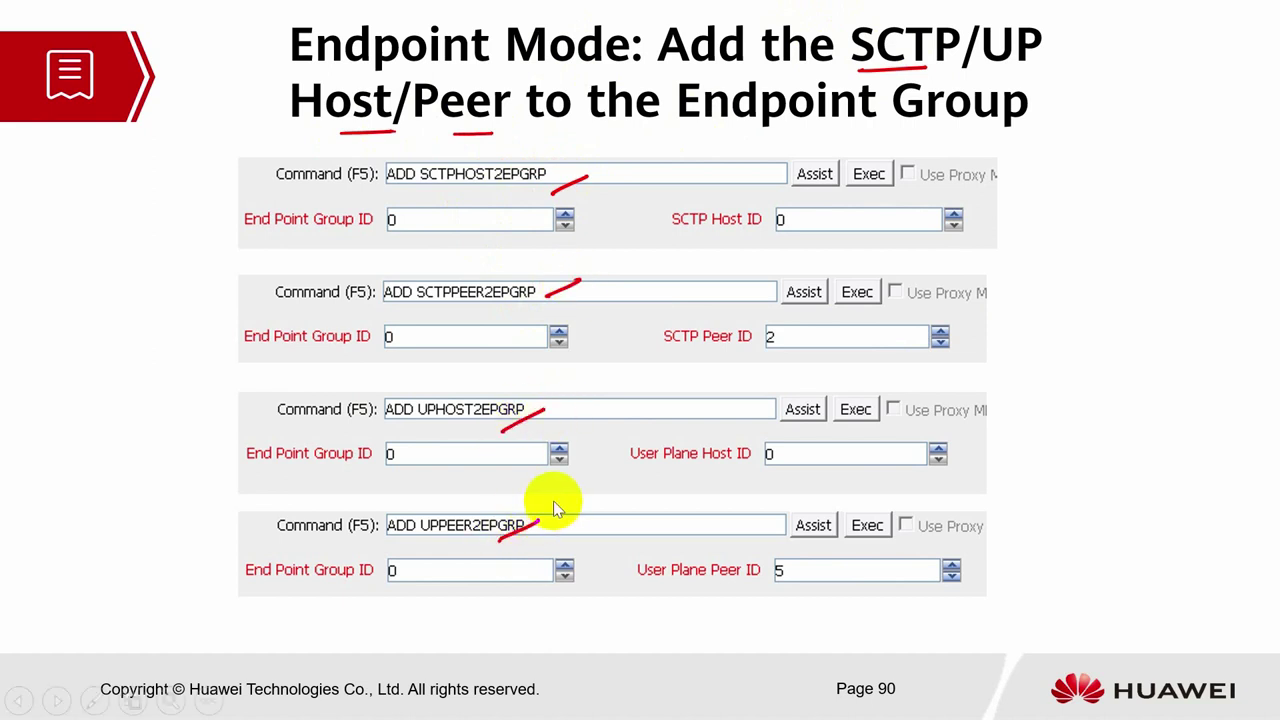
Show the taskbar from the slideshow menu and switch to iMaster MAE in Chrome.
{"action": "left_click", "coordinate": [207, 700]}
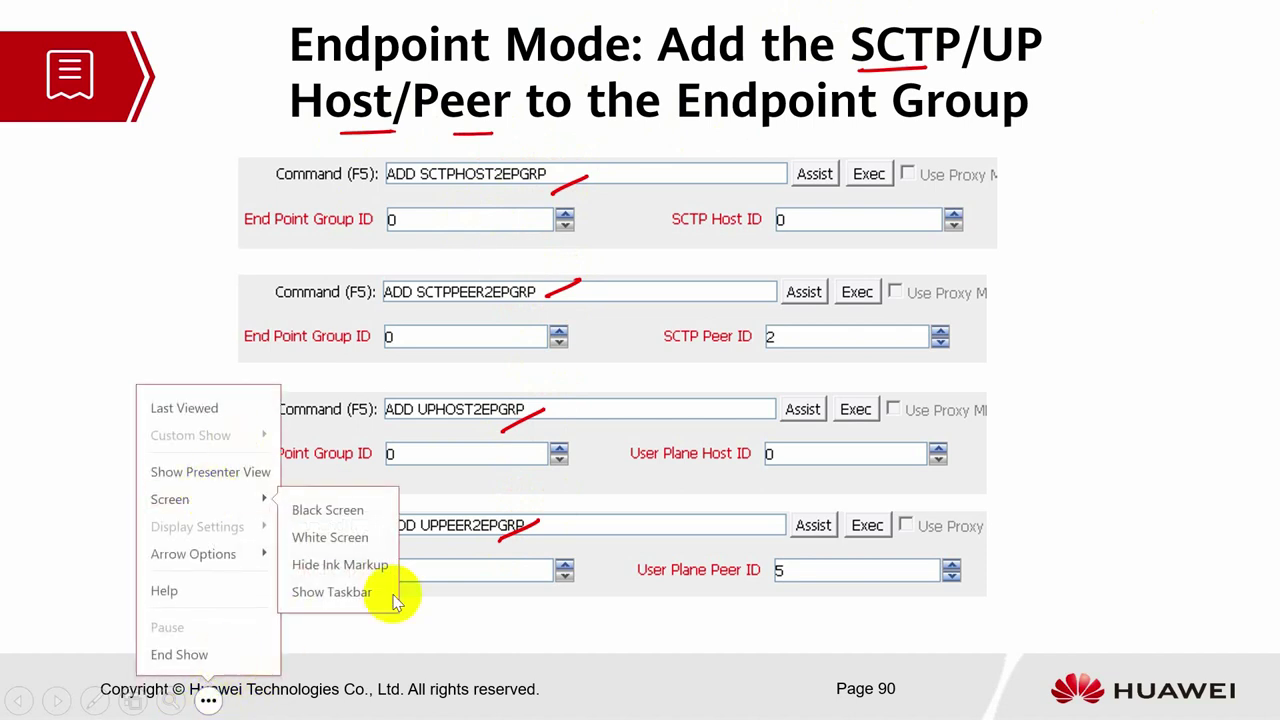
{"action": "left_click", "coordinate": [331, 592]}
{"action": "left_click", "coordinate": [271, 700]}
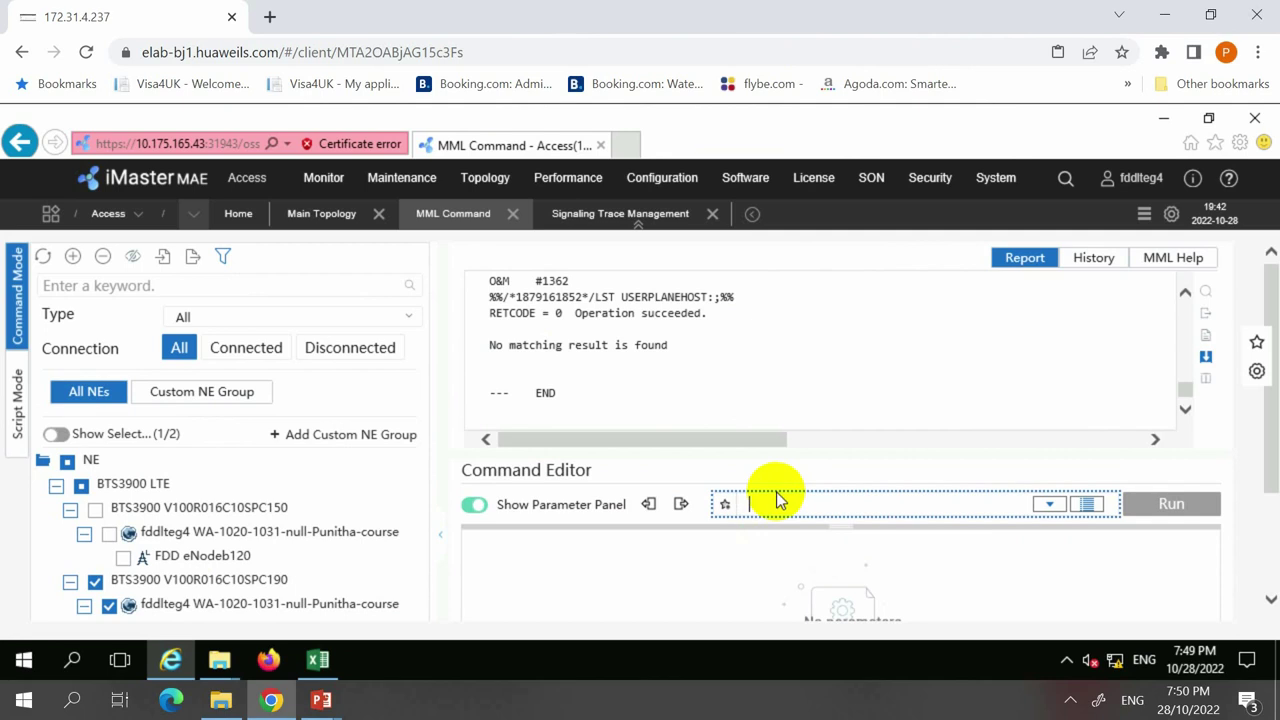
Load ADD USERPLANEPEER and enlarge the parameter area to view its User Plane Peer ID and Peer IP Address.
{"action": "type", "text": "ADD"}
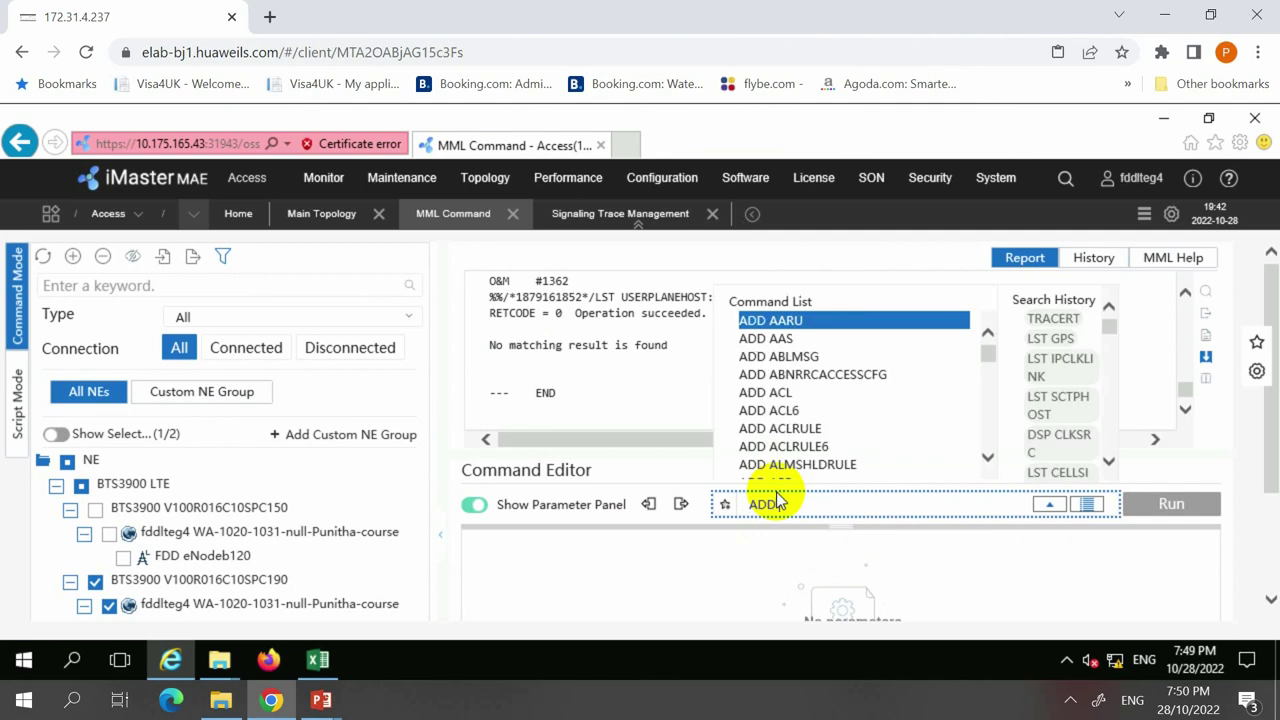
{"action": "type", "text": " USER"}
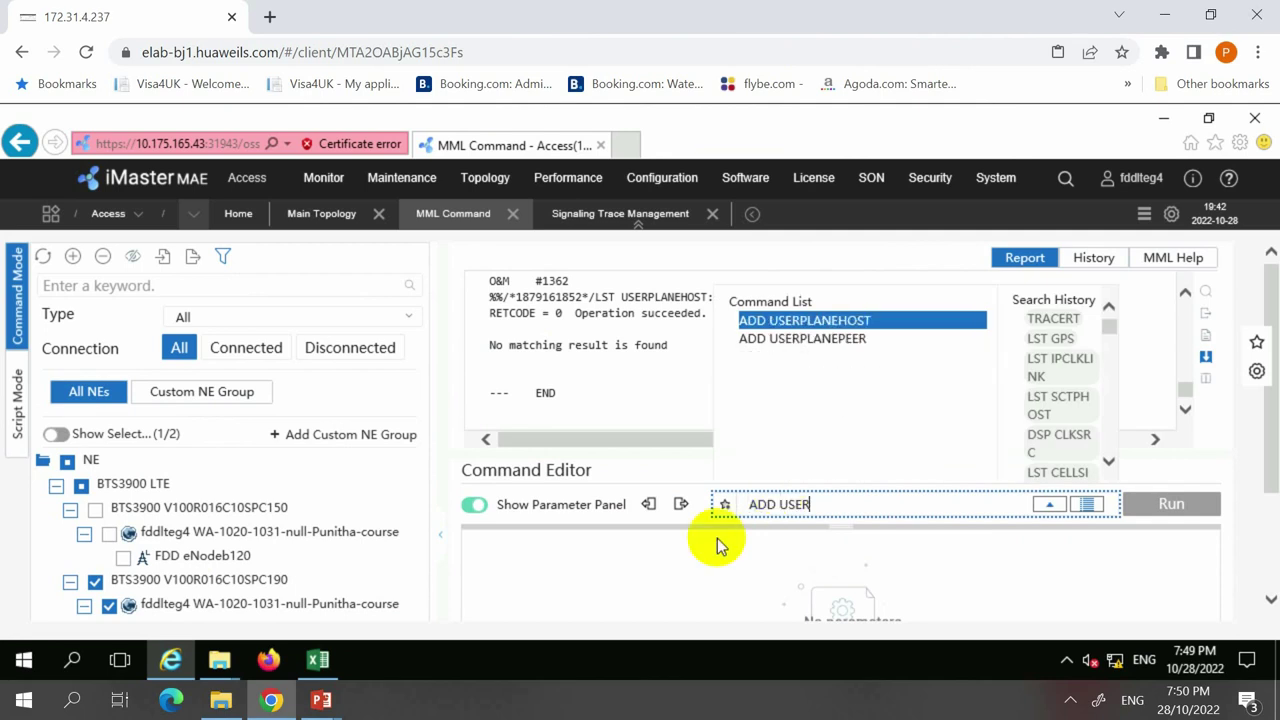
{"action": "key", "text": "Down"}
{"action": "key", "text": "Return"}
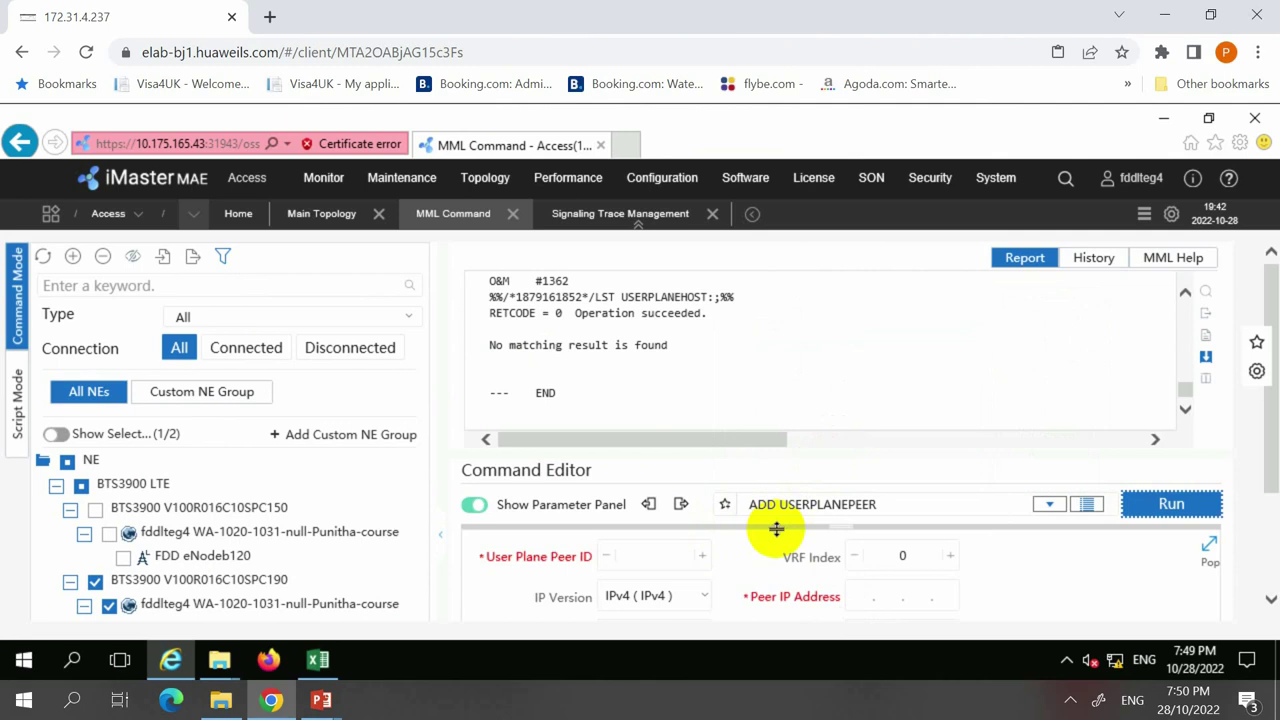
{"action": "left_click_drag", "start_coordinate": [774, 523], "coordinate": [788, 431]}
{"action": "left_click", "coordinate": [638, 467]}
{"action": "left_click", "coordinate": [888, 508]}
Load ADD EPGROUP, then ADD SCTPHOST2EPGRP, to view their parameters.
{"action": "left_click", "coordinate": [872, 413]}
{"action": "type", "text": "ADD "}
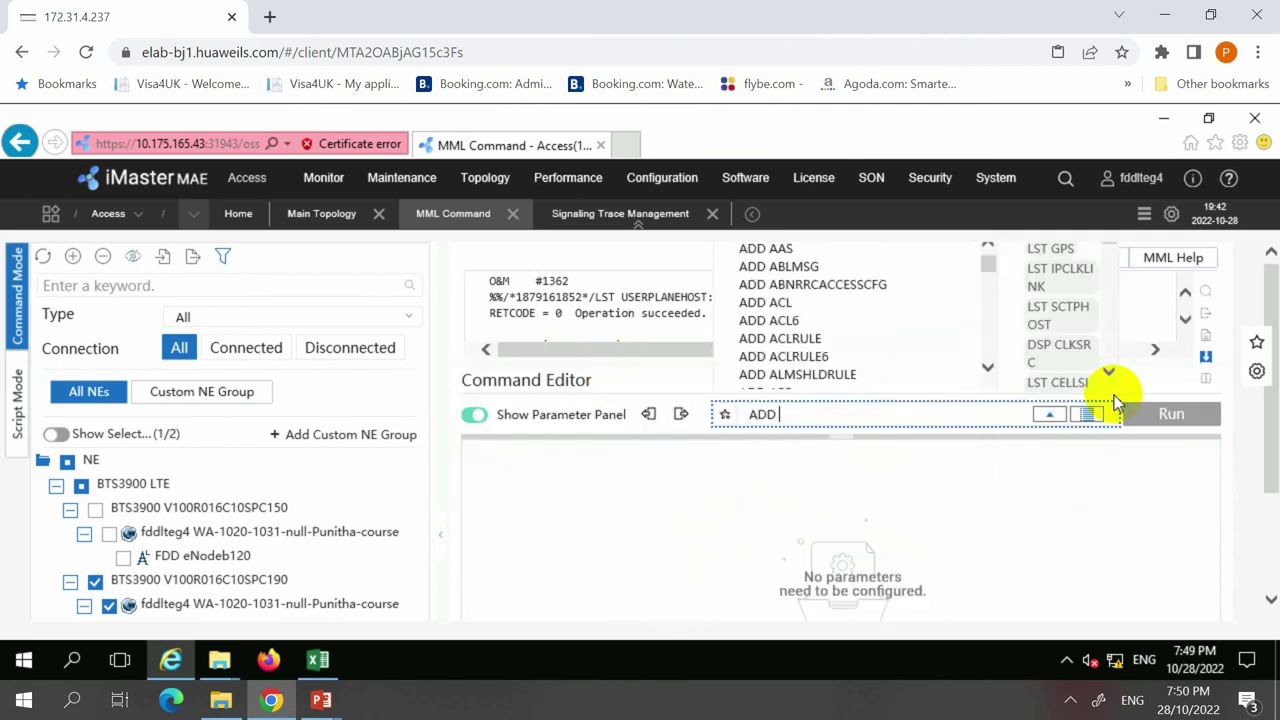
{"action": "type", "text": "EPG"}
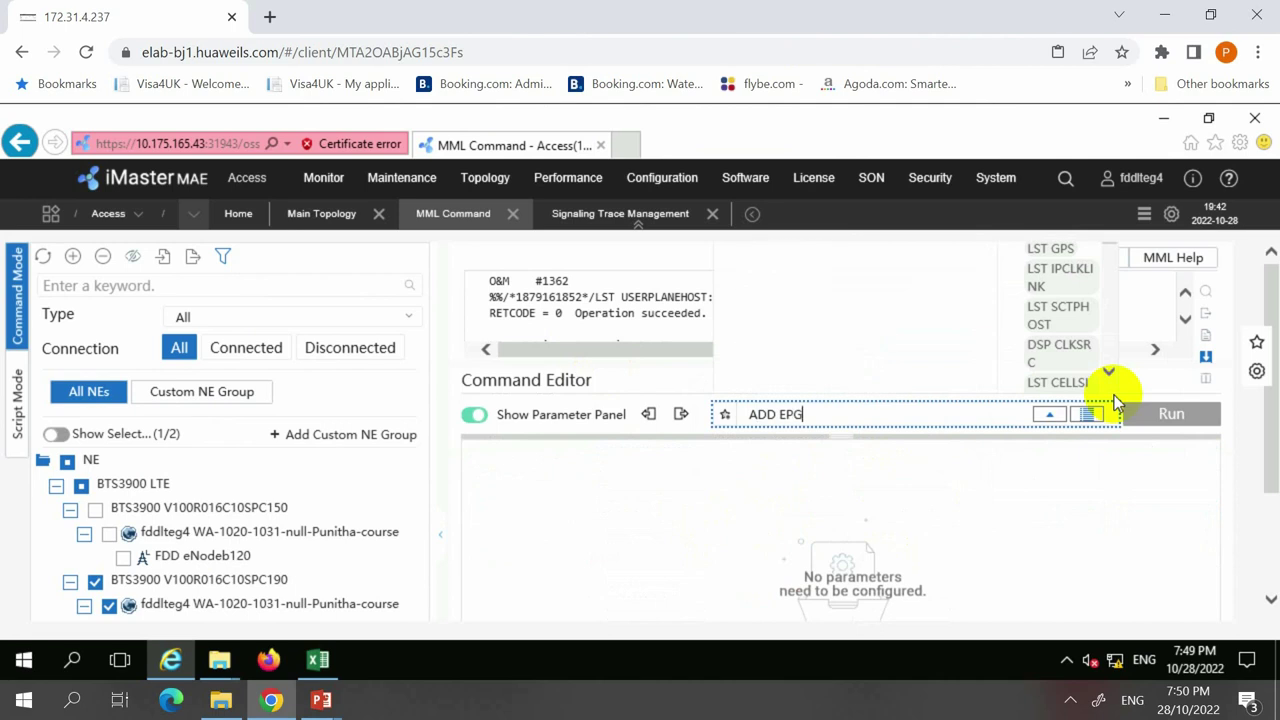
{"action": "type", "text": "ROUP"}
{"action": "left_click", "coordinate": [653, 462]}
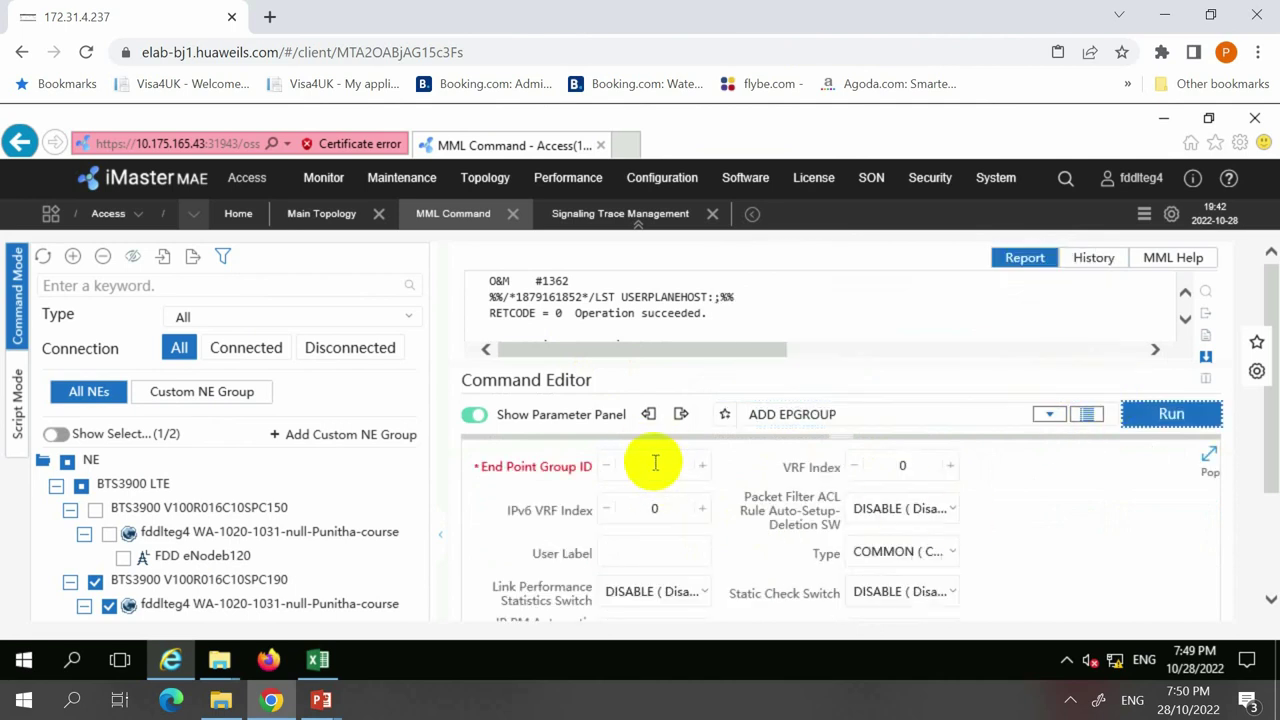
{"action": "left_click", "coordinate": [871, 415]}
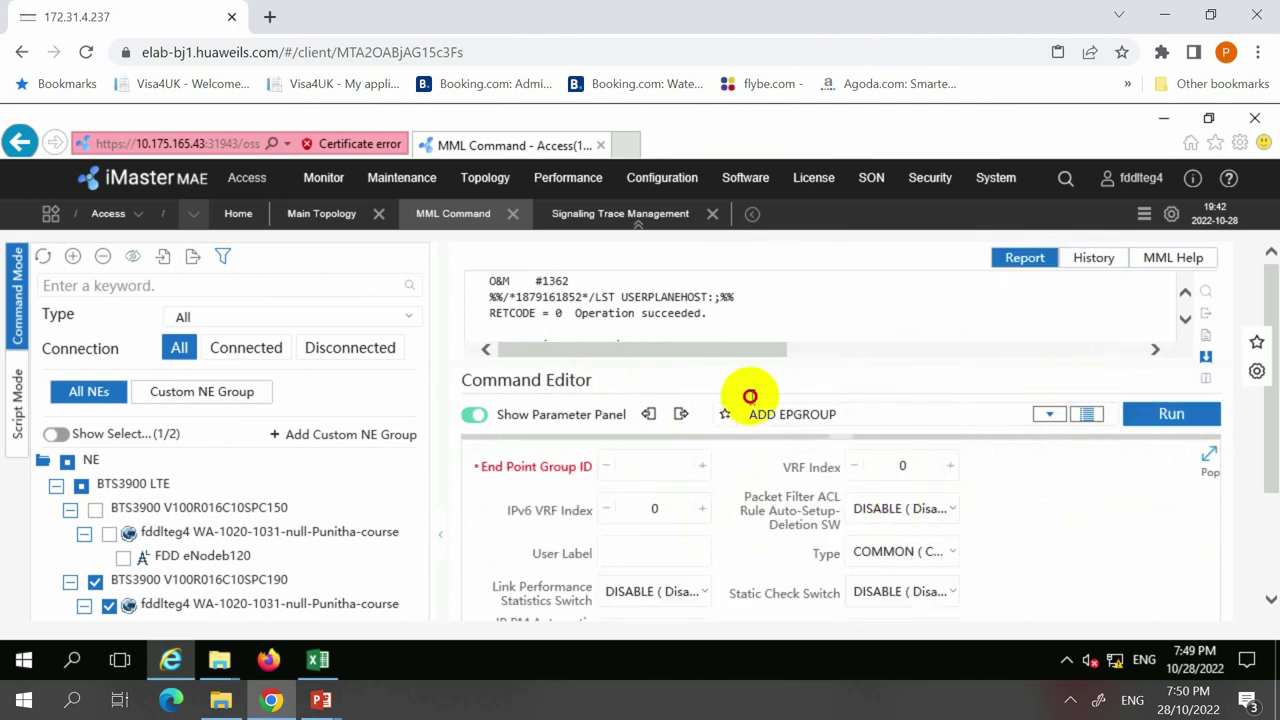
{"action": "type", "text": "ADD "}
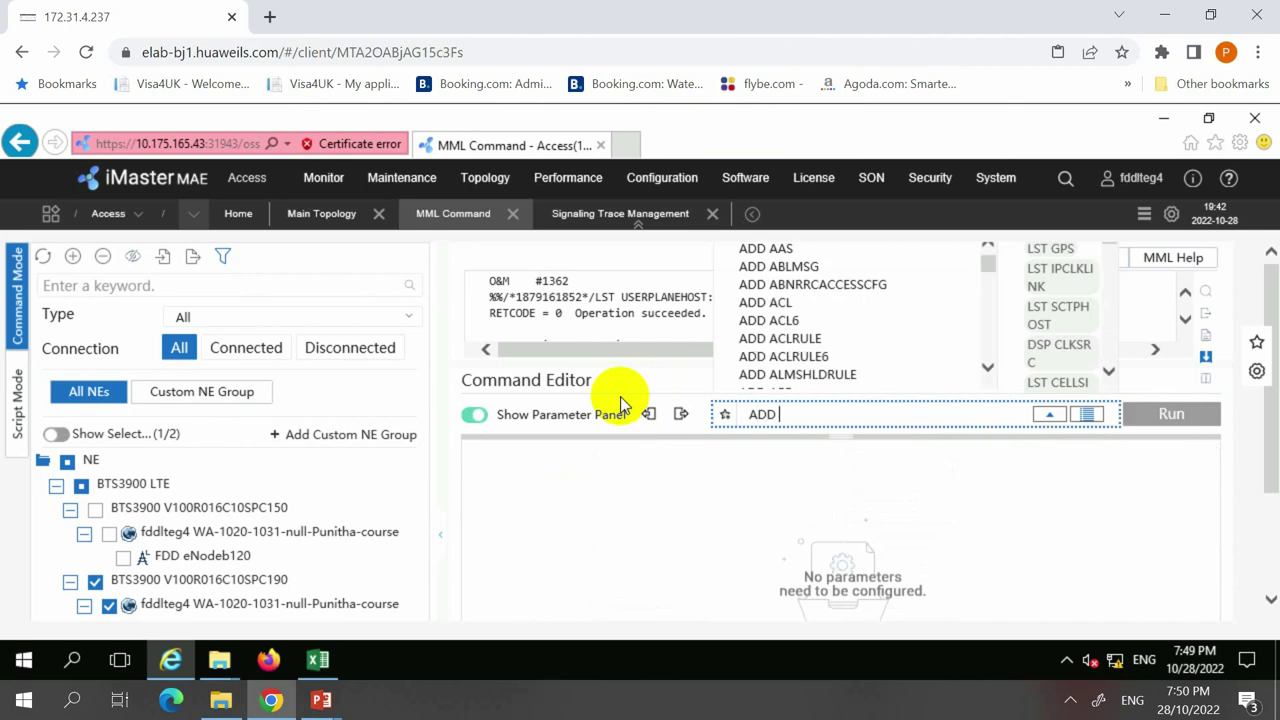
{"action": "type", "text": "SCT"}
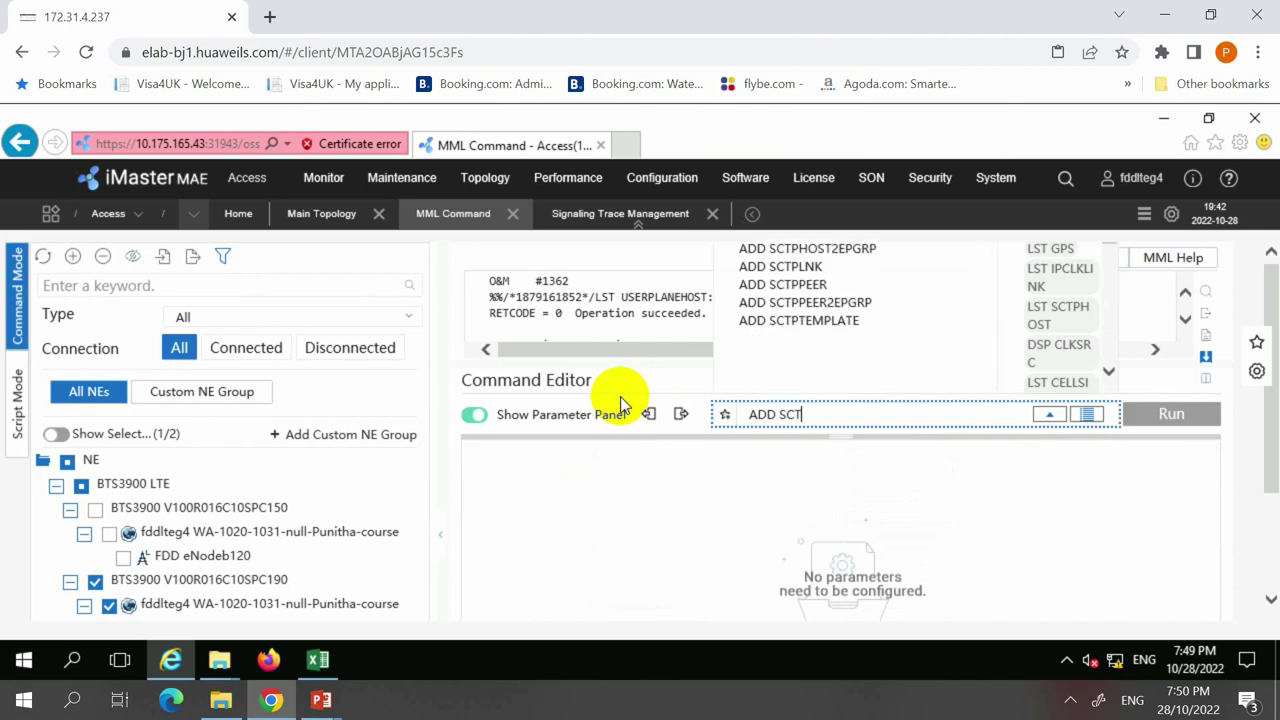
{"action": "left_click", "coordinate": [834, 249]}
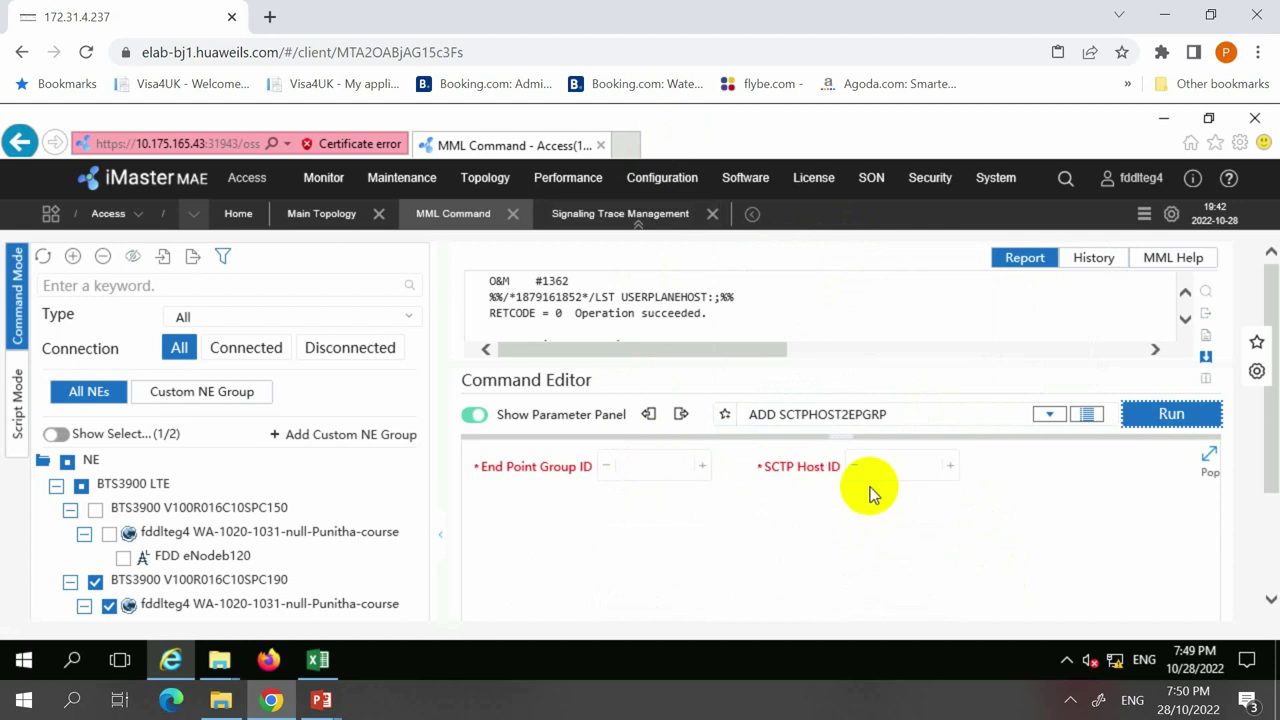
Load ADD SCTPPEER2EPGRP, run it, and dismiss the invalid-command error.
{"action": "left_click", "coordinate": [924, 424]}
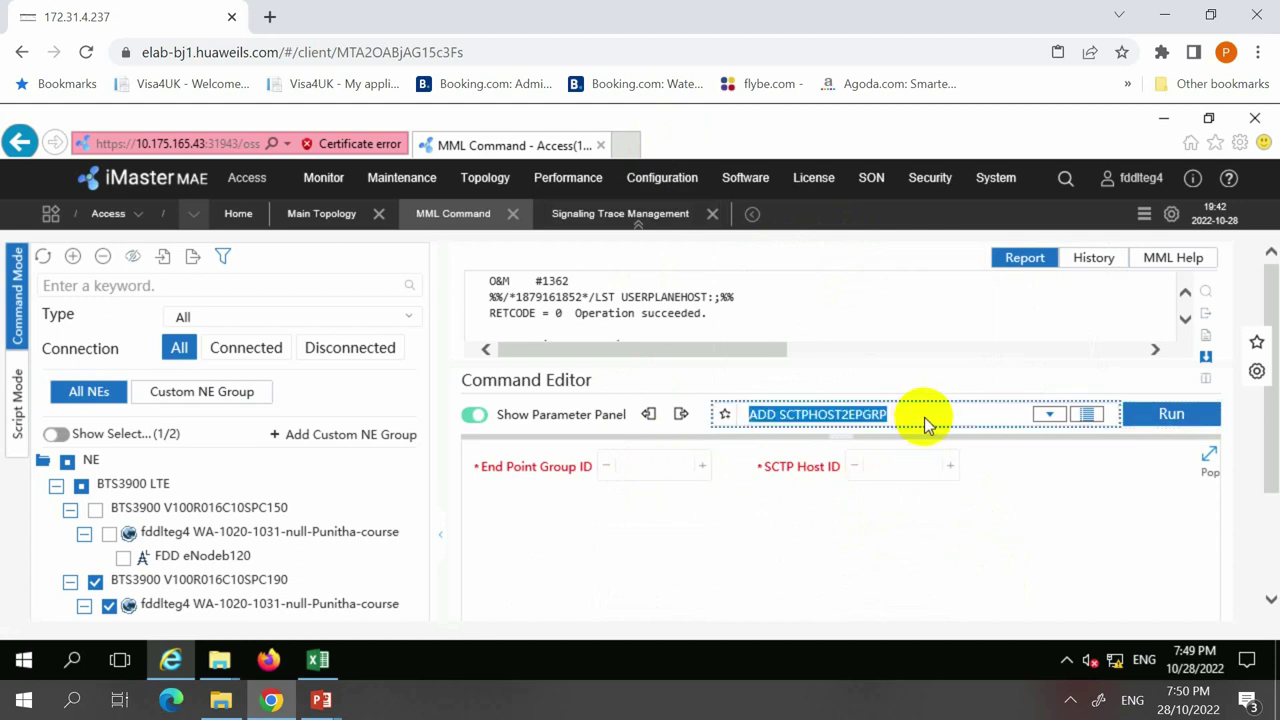
{"action": "type", "text": "ADD SCT"}
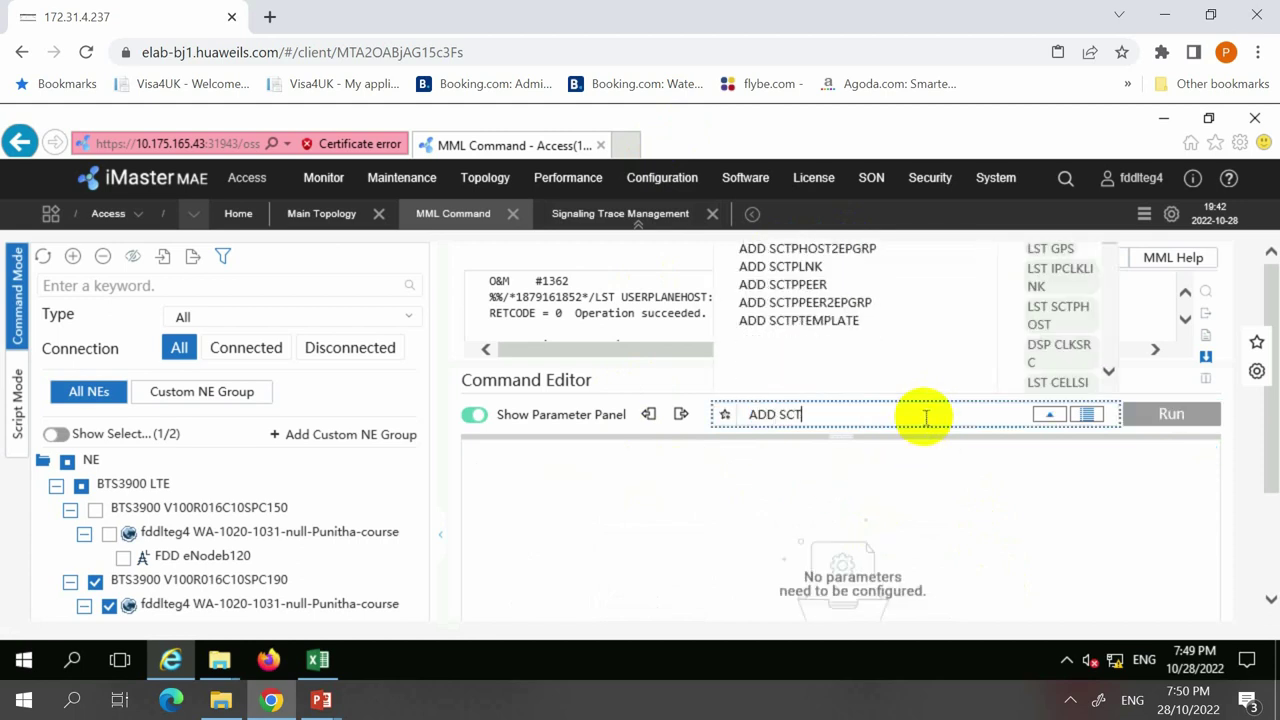
{"action": "left_click", "coordinate": [868, 303]}
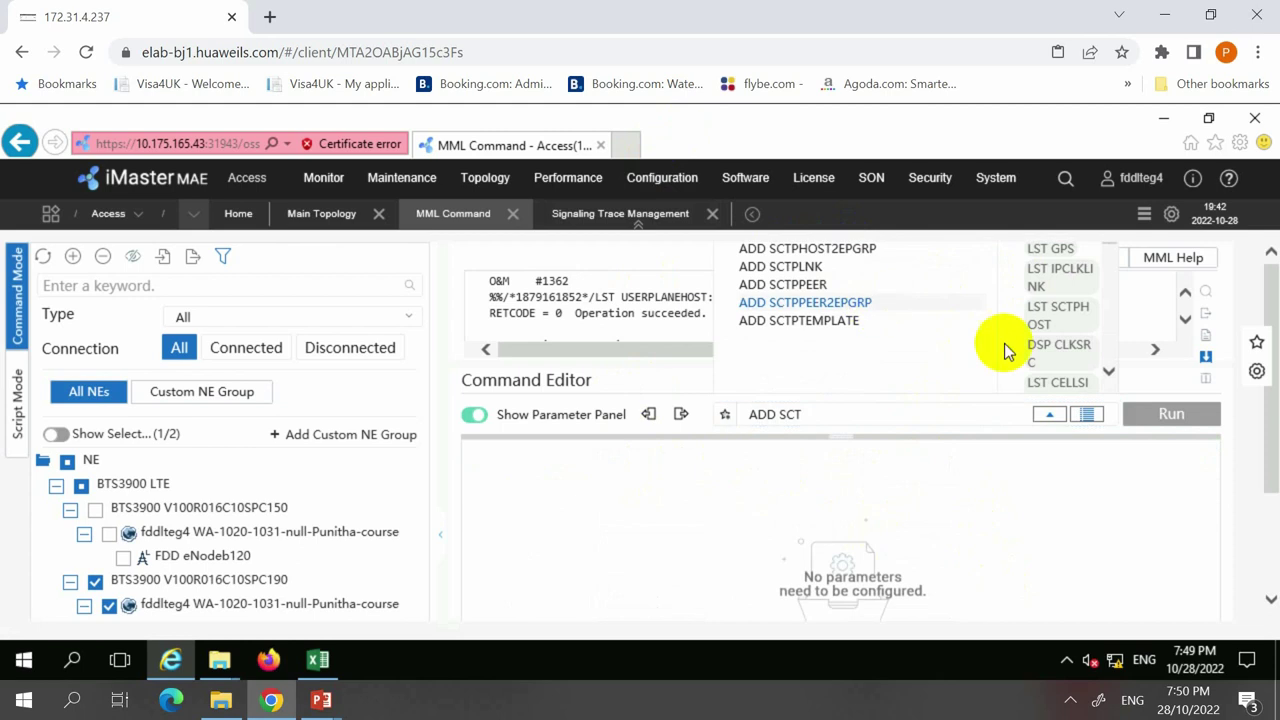
{"action": "left_click", "coordinate": [1188, 426]}
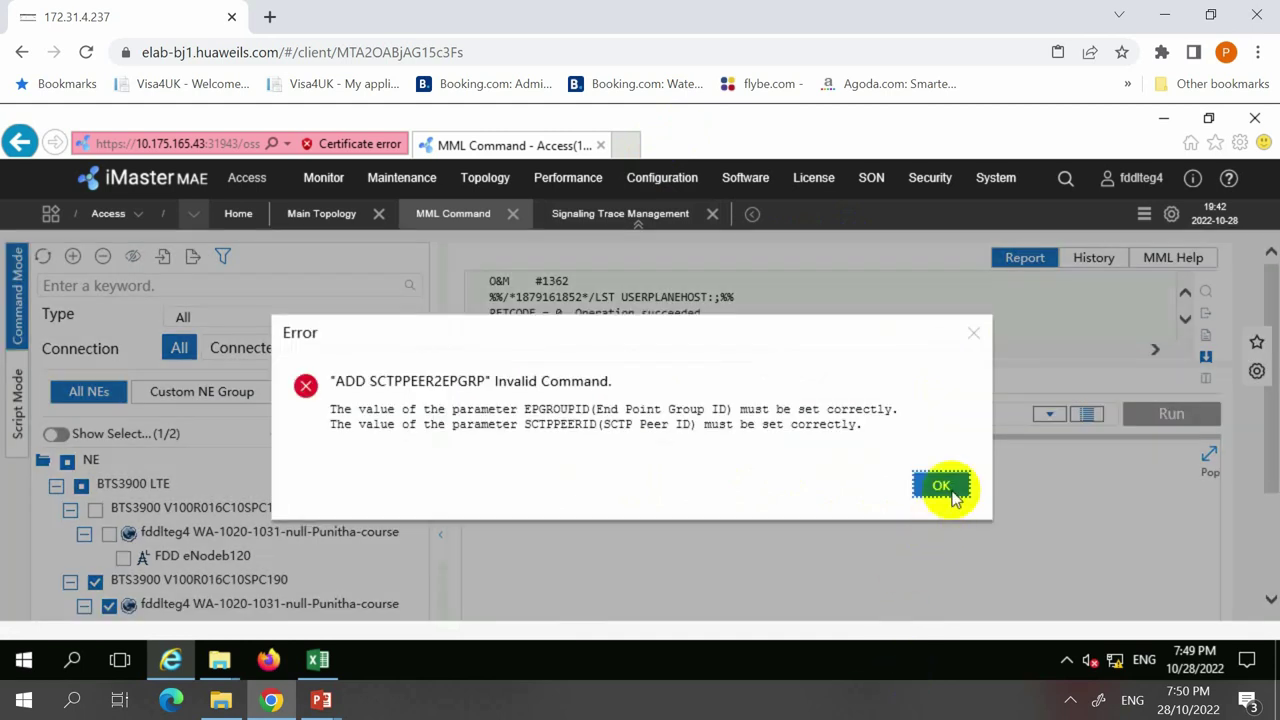
{"action": "left_click", "coordinate": [942, 488]}
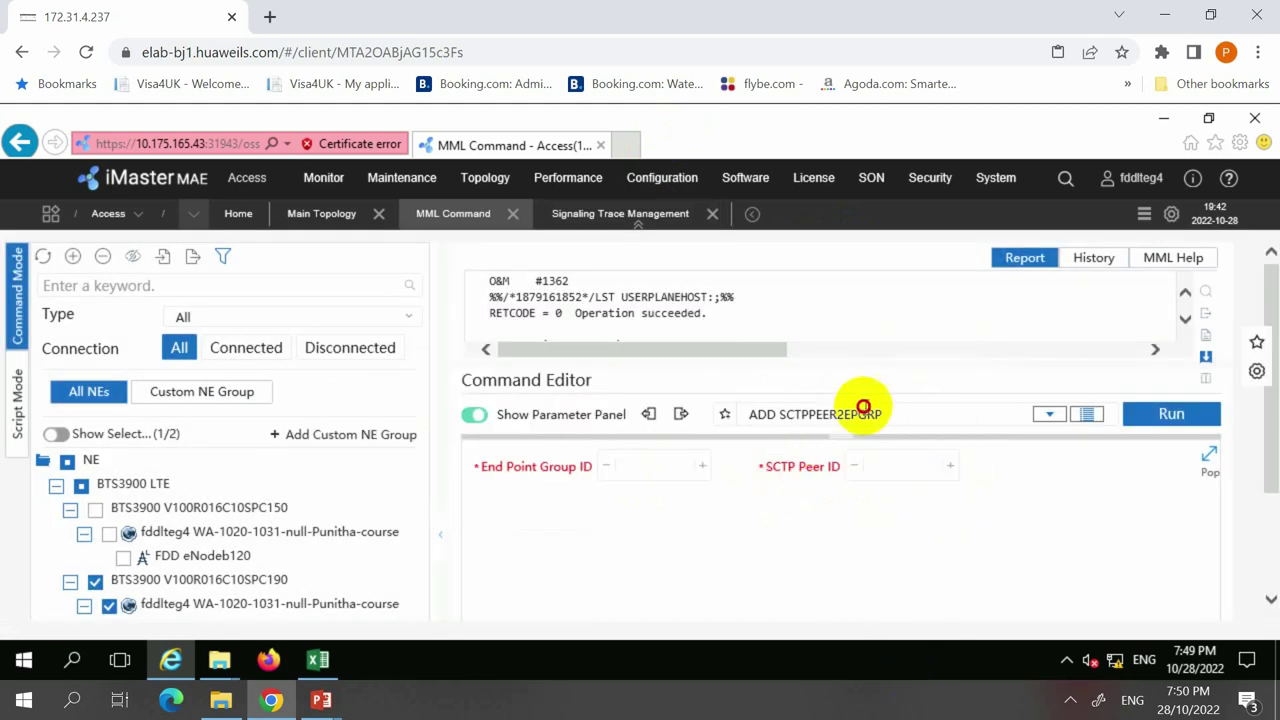
Clear a mistyped ADD USE / ADD UPH entry from the command box.
{"action": "left_click", "coordinate": [920, 414]}
{"action": "type", "text": "ADD"}
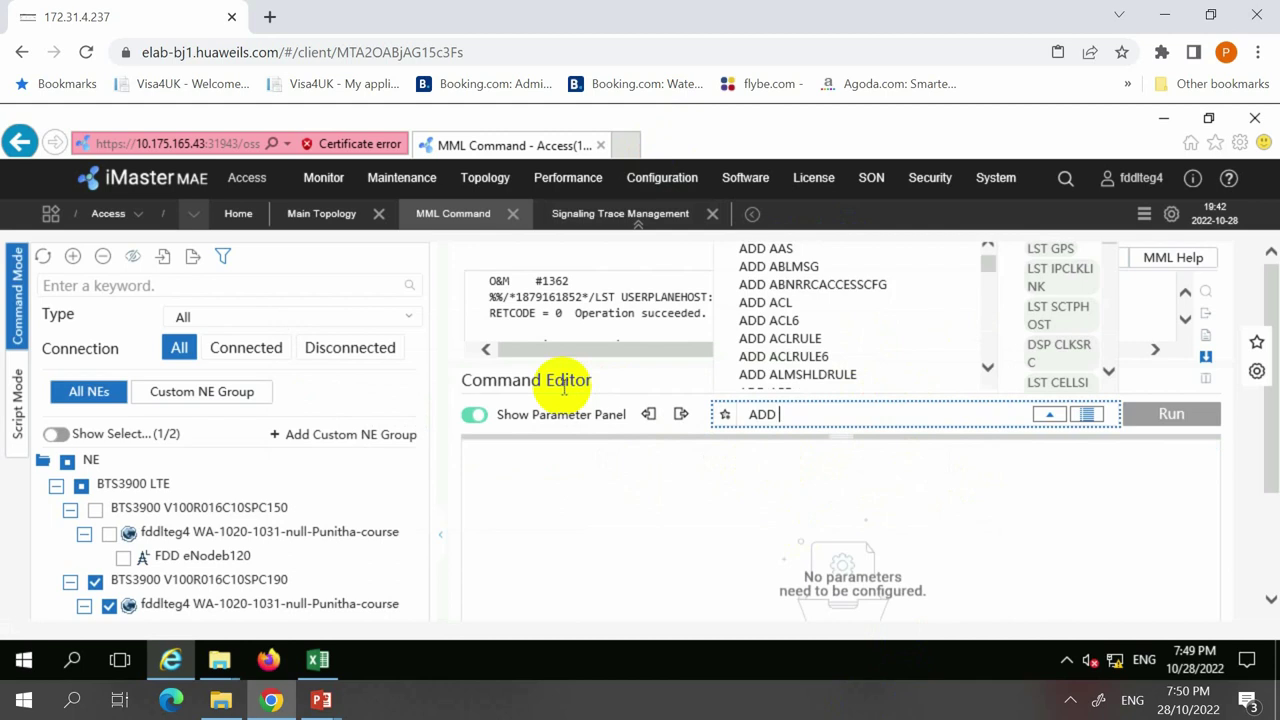
{"action": "type", "text": " USER"}
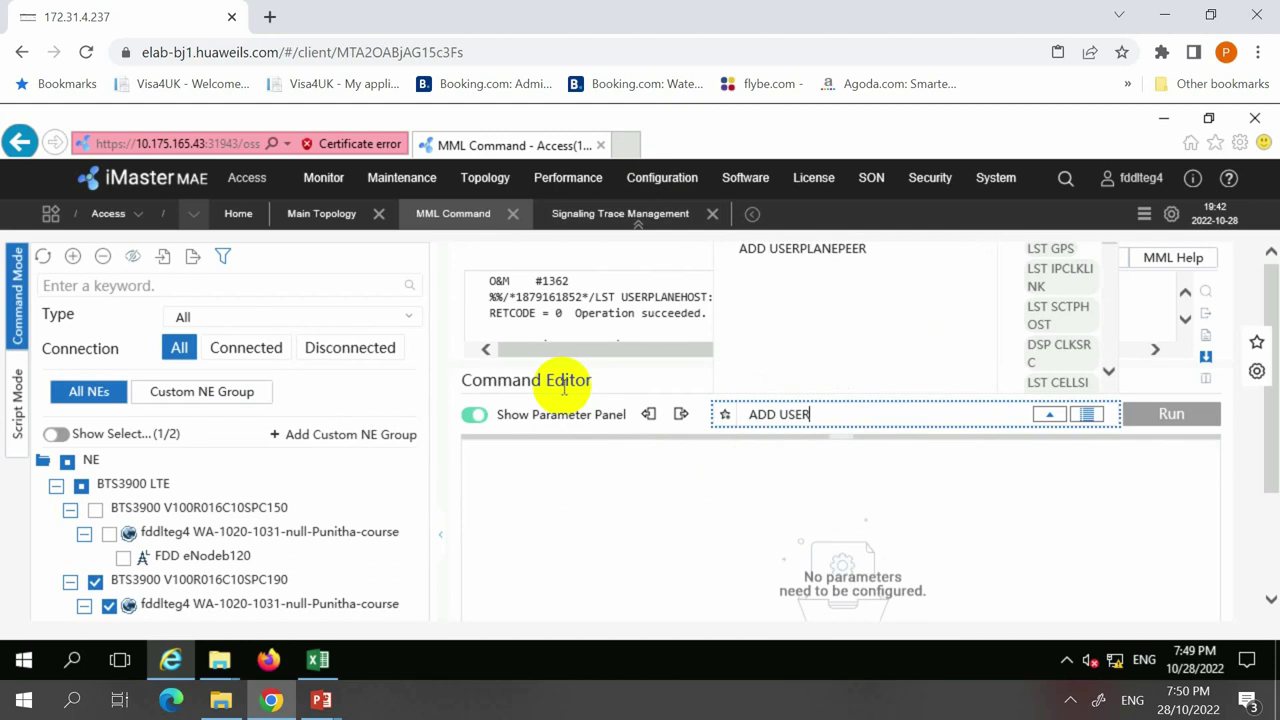
{"action": "key", "text": "BackSpace"}
{"action": "key", "text": "BackSpace"}
{"action": "key", "text": "BackSpace"}
{"action": "type", "text": "PH"}
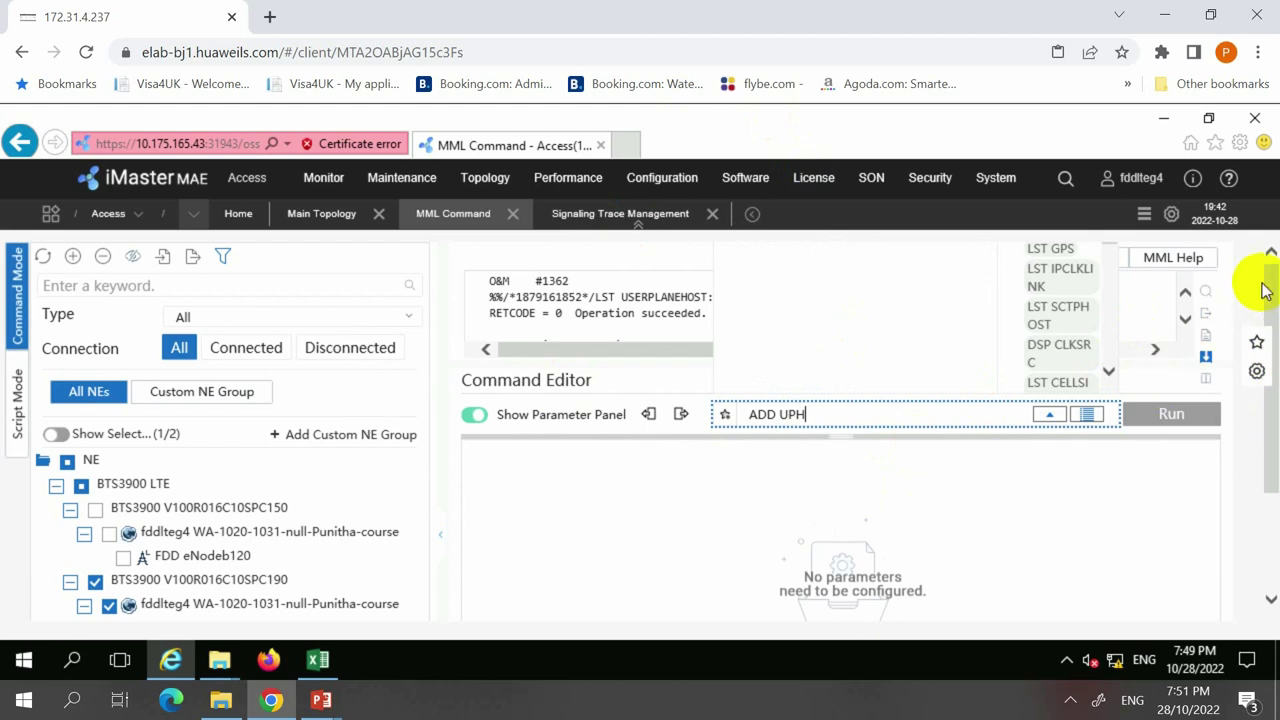
{"action": "triple_click", "coordinate": [820, 420]}
{"action": "left_click", "coordinate": [814, 414]}
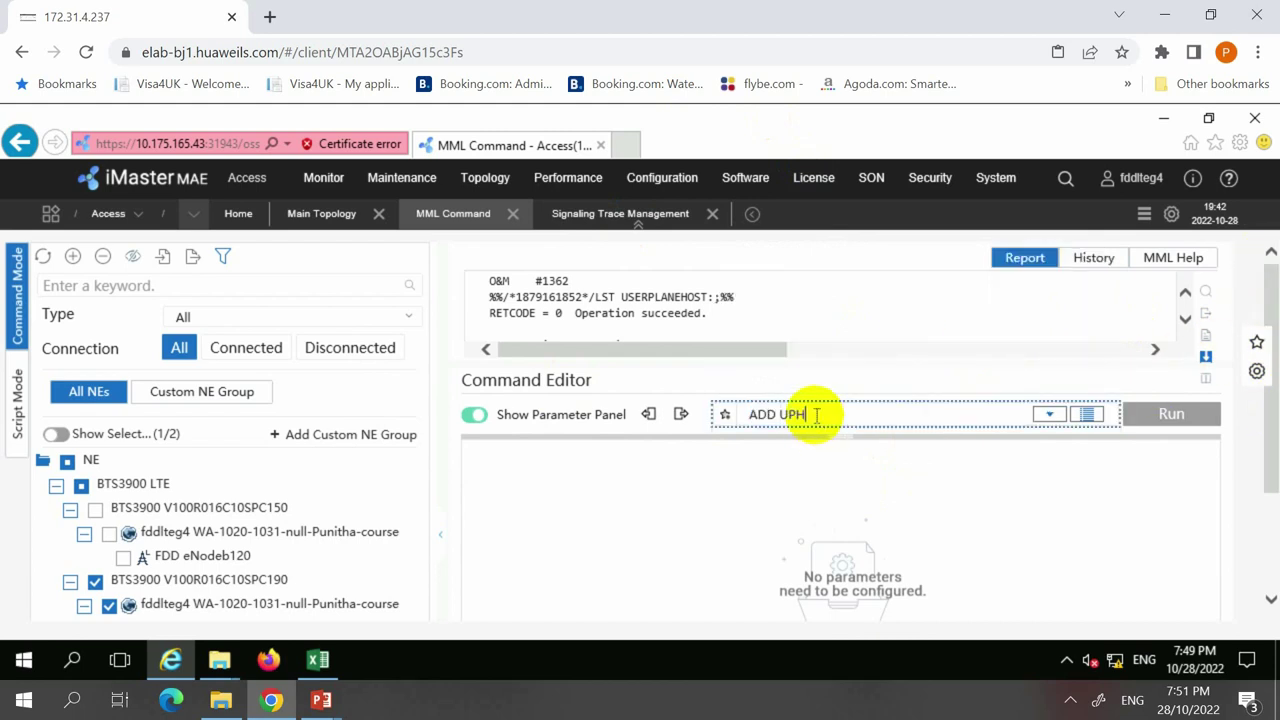
{"action": "key", "text": "shift+Left"}
{"action": "key", "text": "shift+Left"}
{"action": "key", "text": "ctrl+a"}
{"action": "key", "text": "BackSpace"}
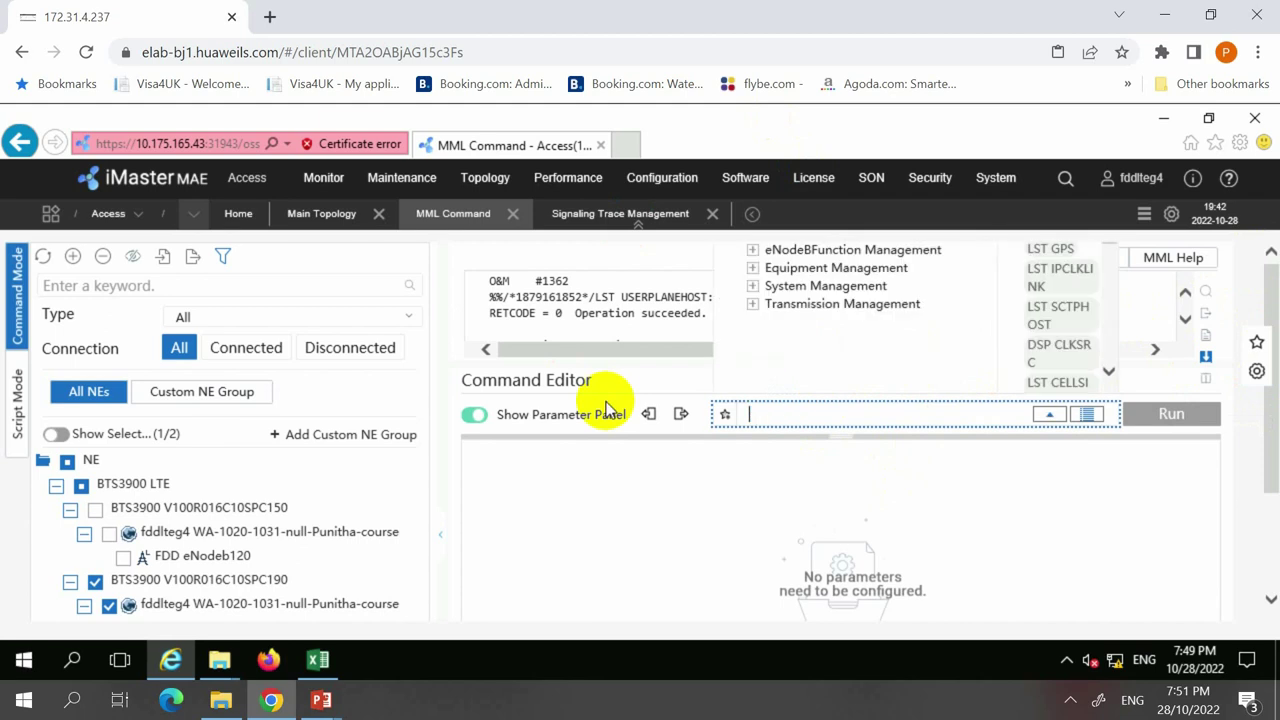
Enlarge the report area and load ADD UPHOST2EPGRP with its parameters.
{"action": "type", "text": "ADD "}
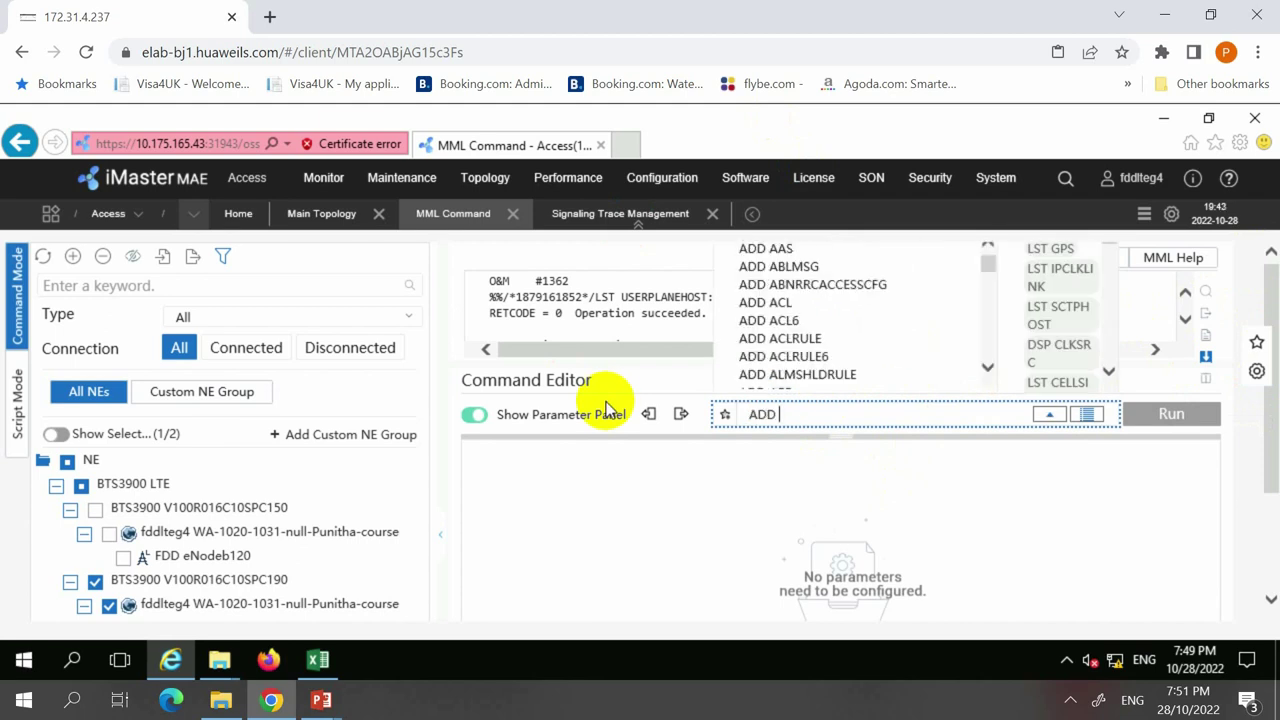
{"action": "type", "text": "UPHOST2"}
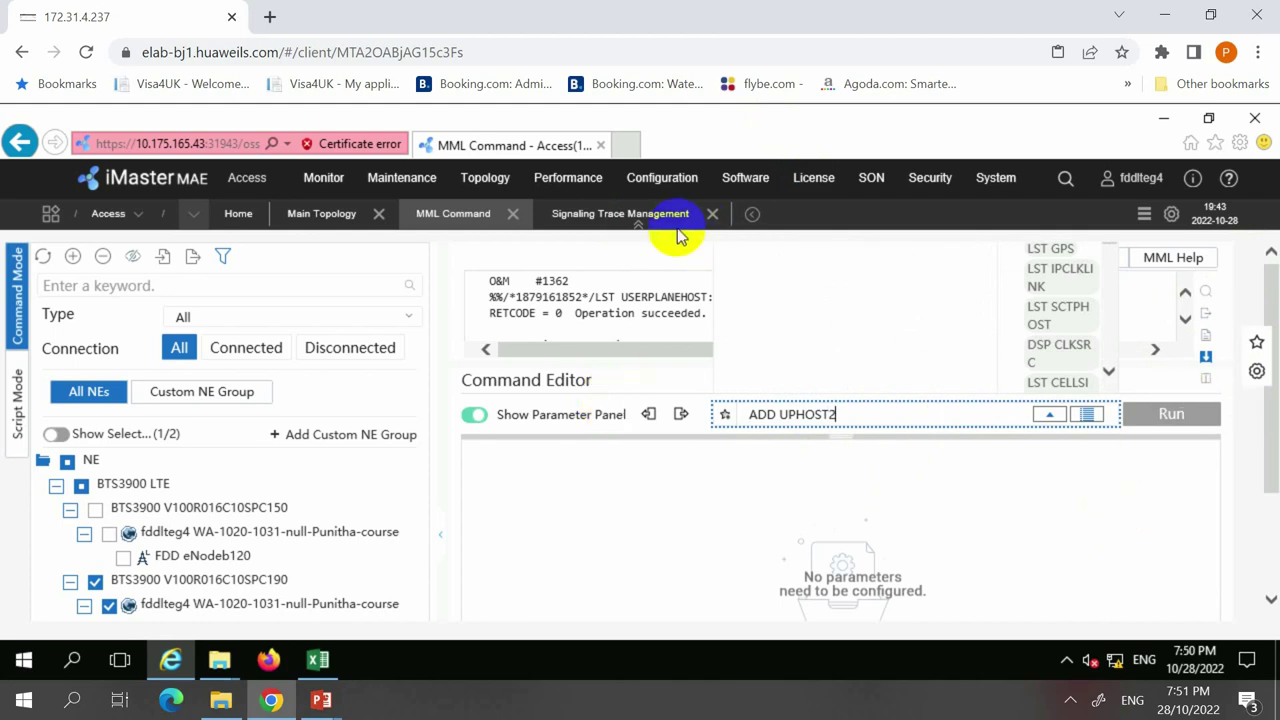
{"action": "scroll", "coordinate": [640, 228], "scroll_direction": "down", "scroll_amount": 1}
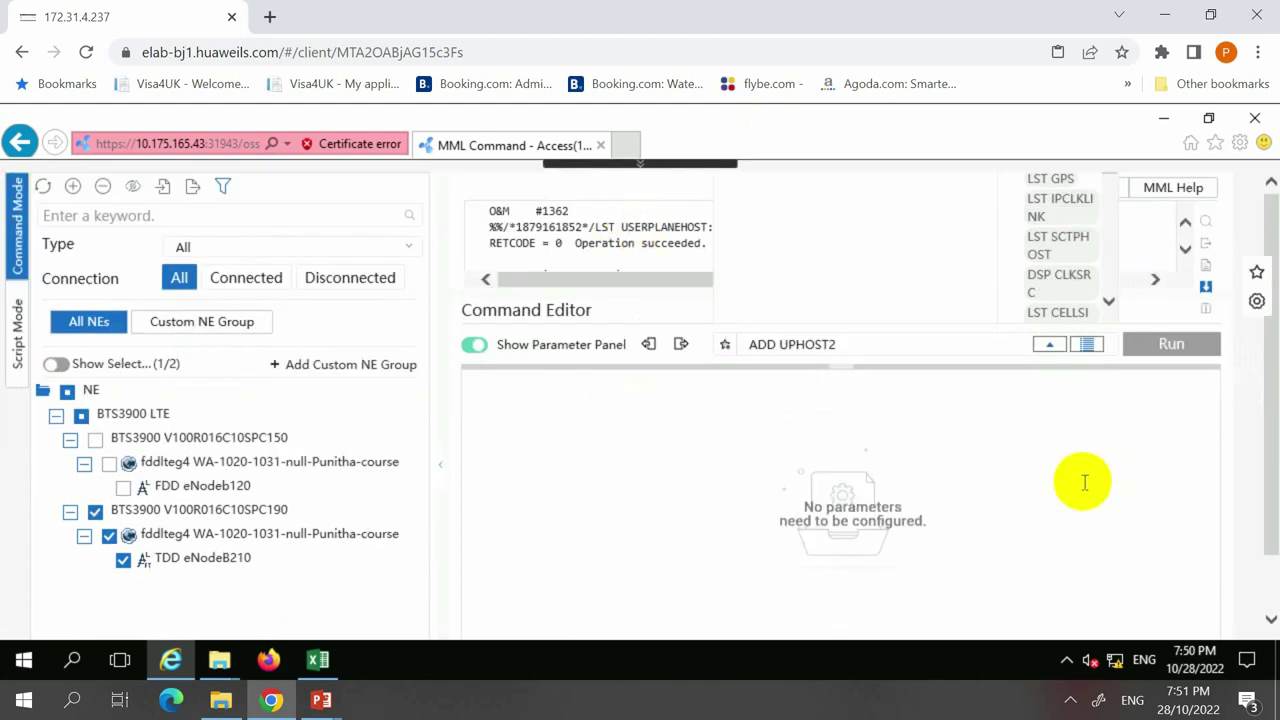
{"action": "left_click_drag", "start_coordinate": [823, 366], "coordinate": [802, 553]}
{"action": "left_click", "coordinate": [862, 531]}
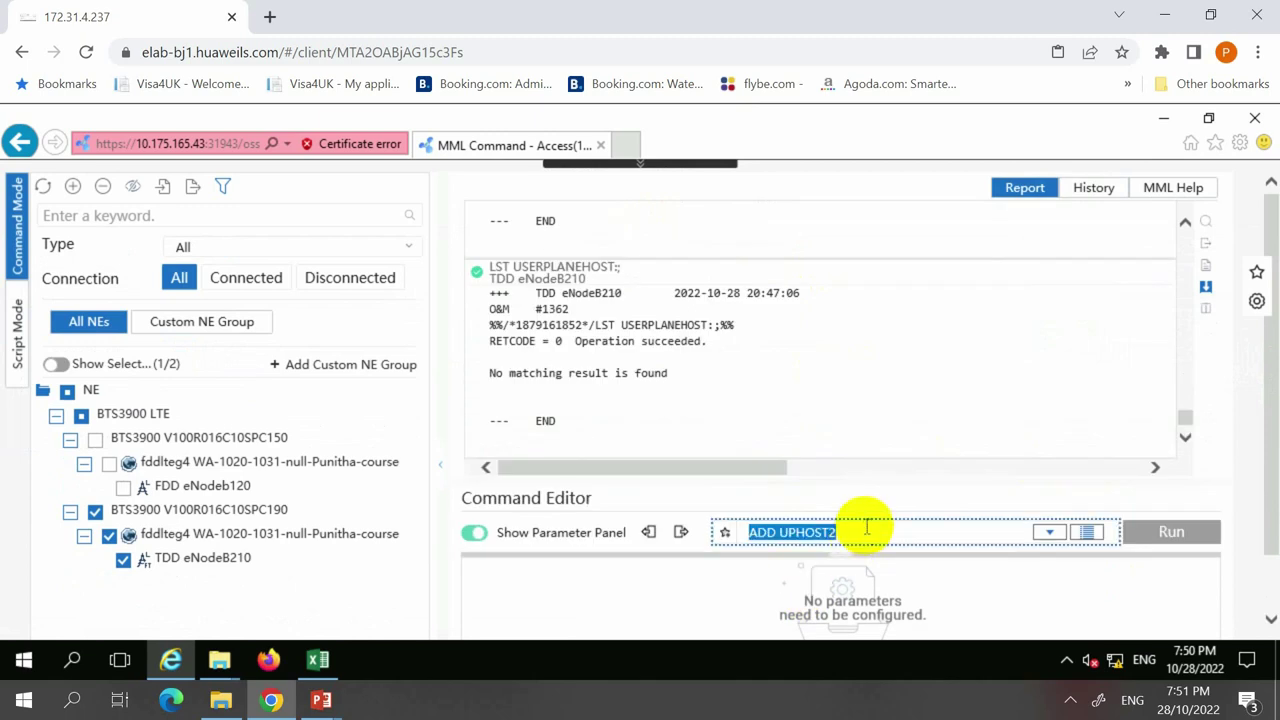
{"action": "left_click", "coordinate": [864, 529]}
{"action": "type", "text": "EP"}
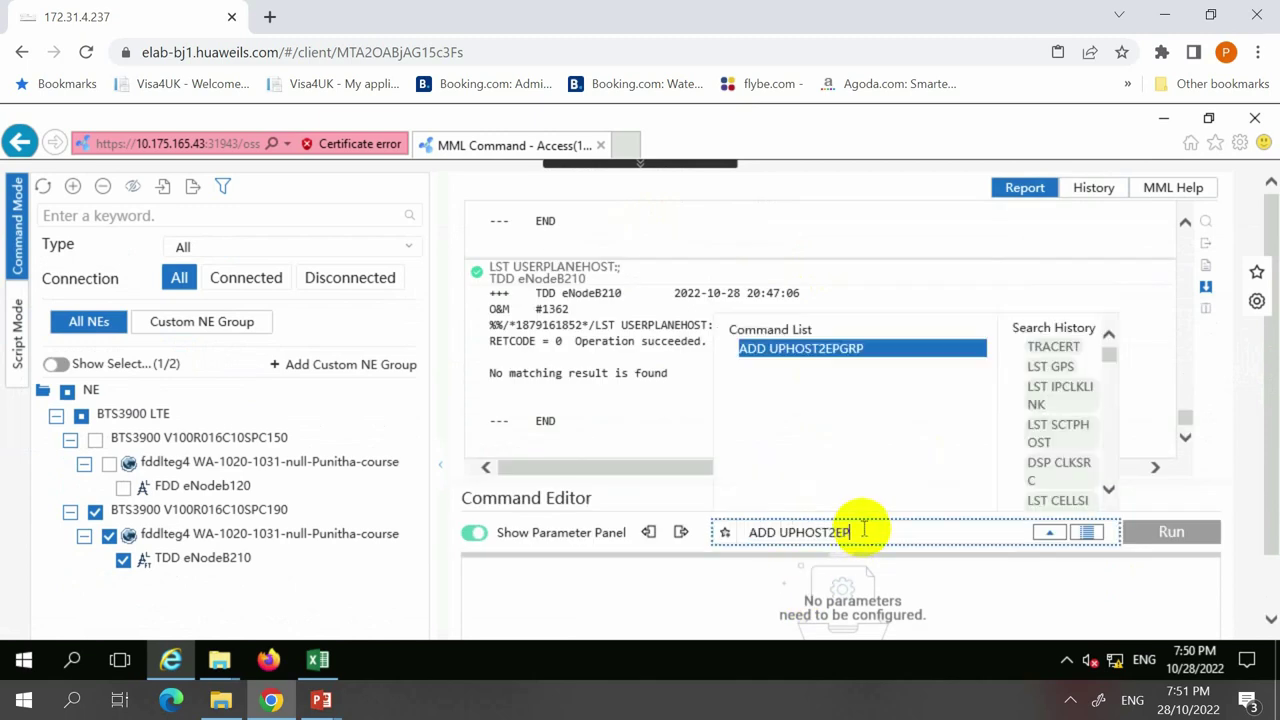
{"action": "key", "text": "Return"}
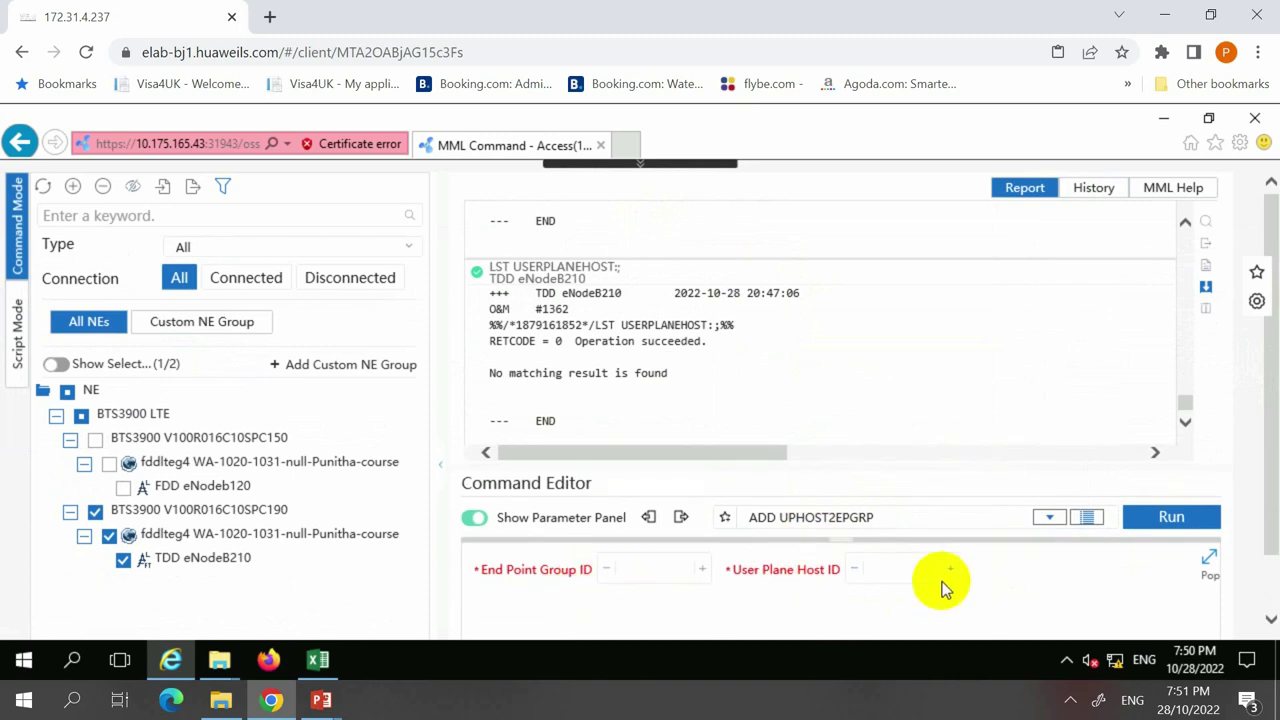
Load ADD UPPEER2EPGRP with its parameters.
{"action": "left_click", "coordinate": [918, 520]}
{"action": "type", "text": "AD"}
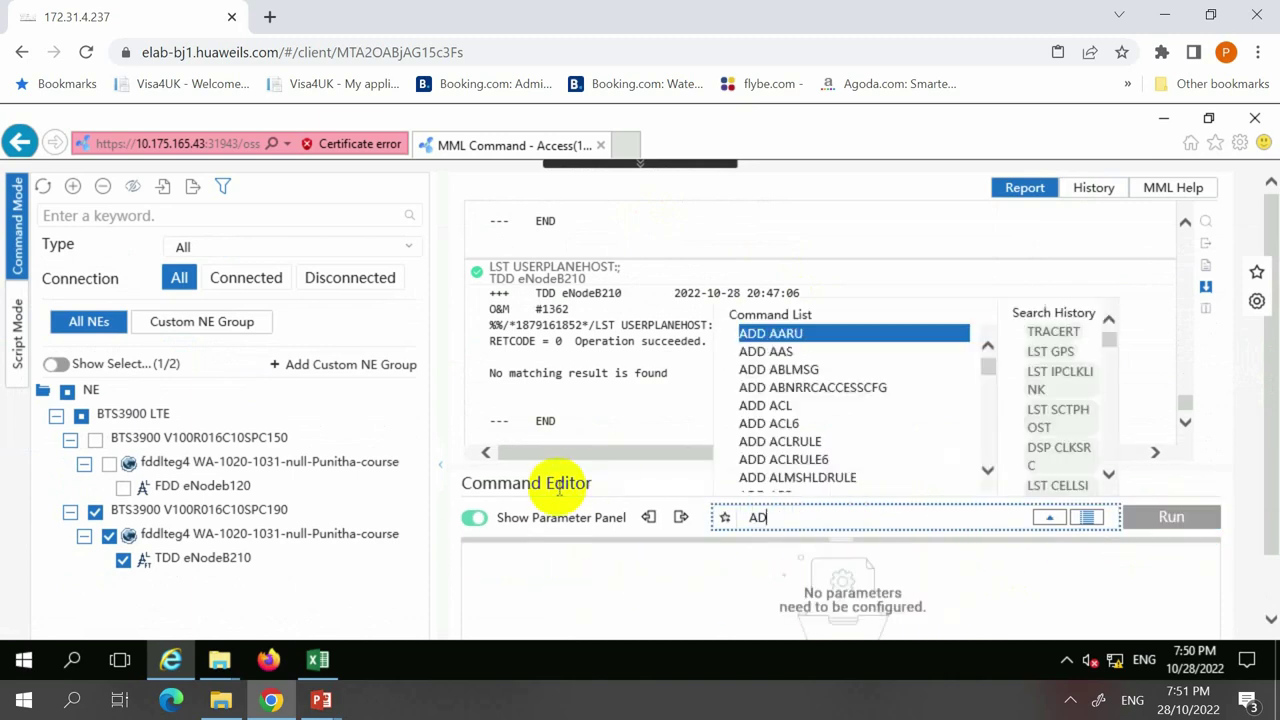
{"action": "type", "text": "D UP"}
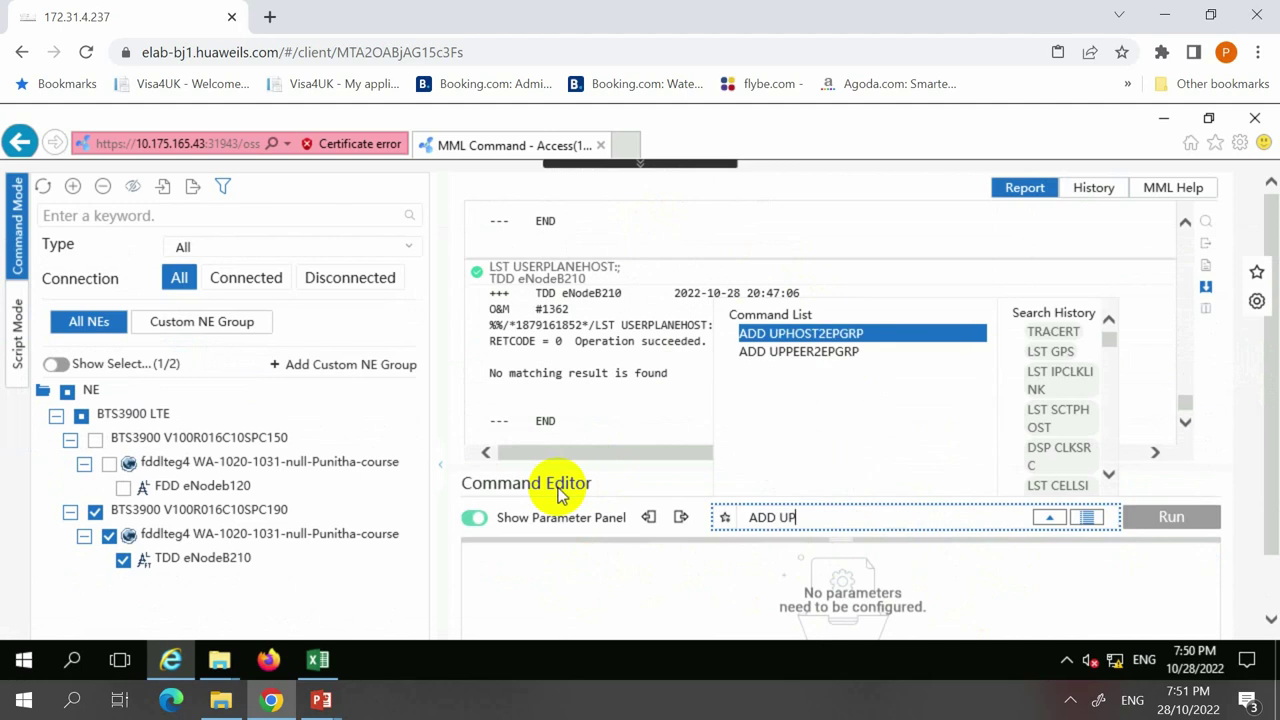
{"action": "key", "text": "Down"}
{"action": "key", "text": "Return"}
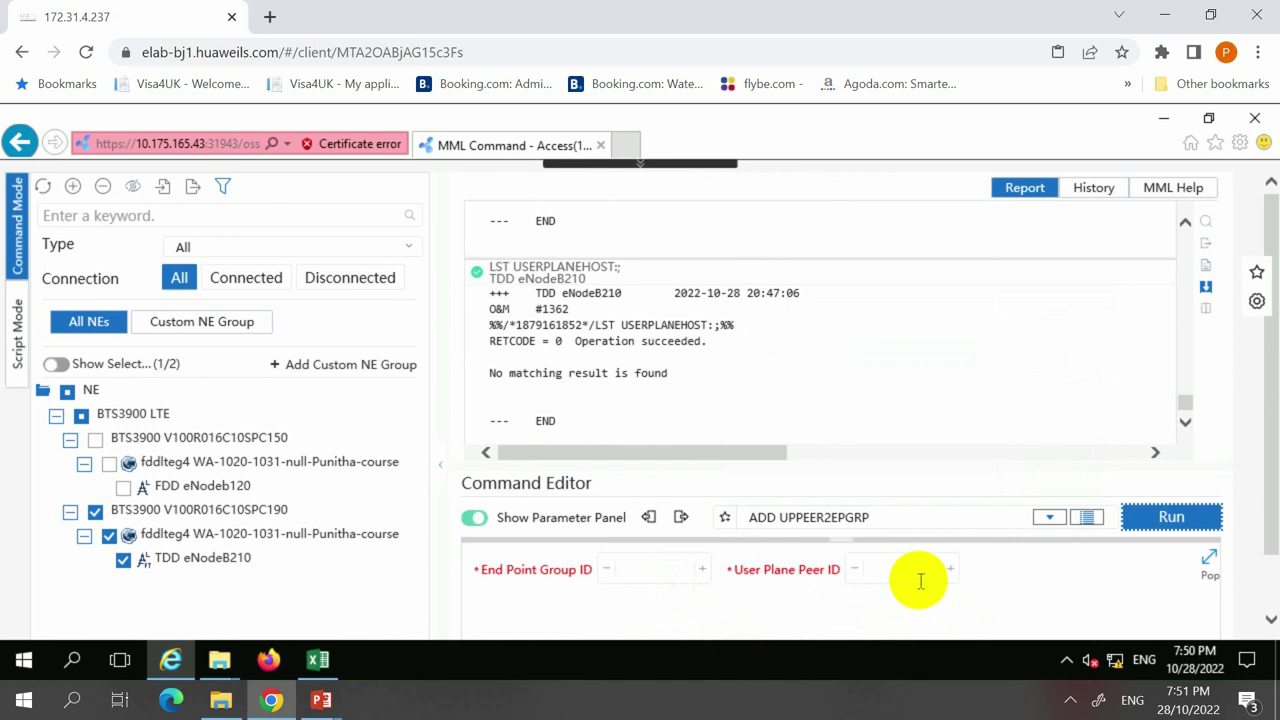
{"action": "left_click", "coordinate": [891, 518]}
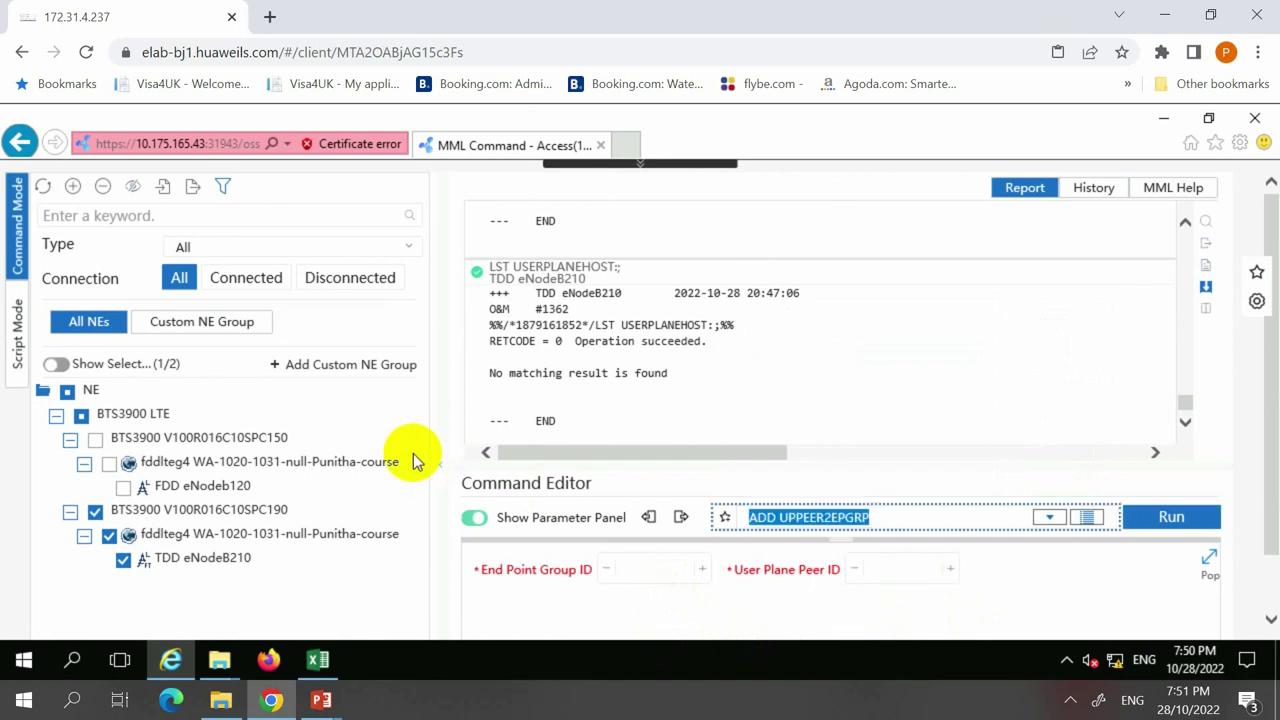
Run LST EPGROUP on TDD eNodeB210, which returns no endpoint groups.
{"action": "type", "text": "LST EPG"}
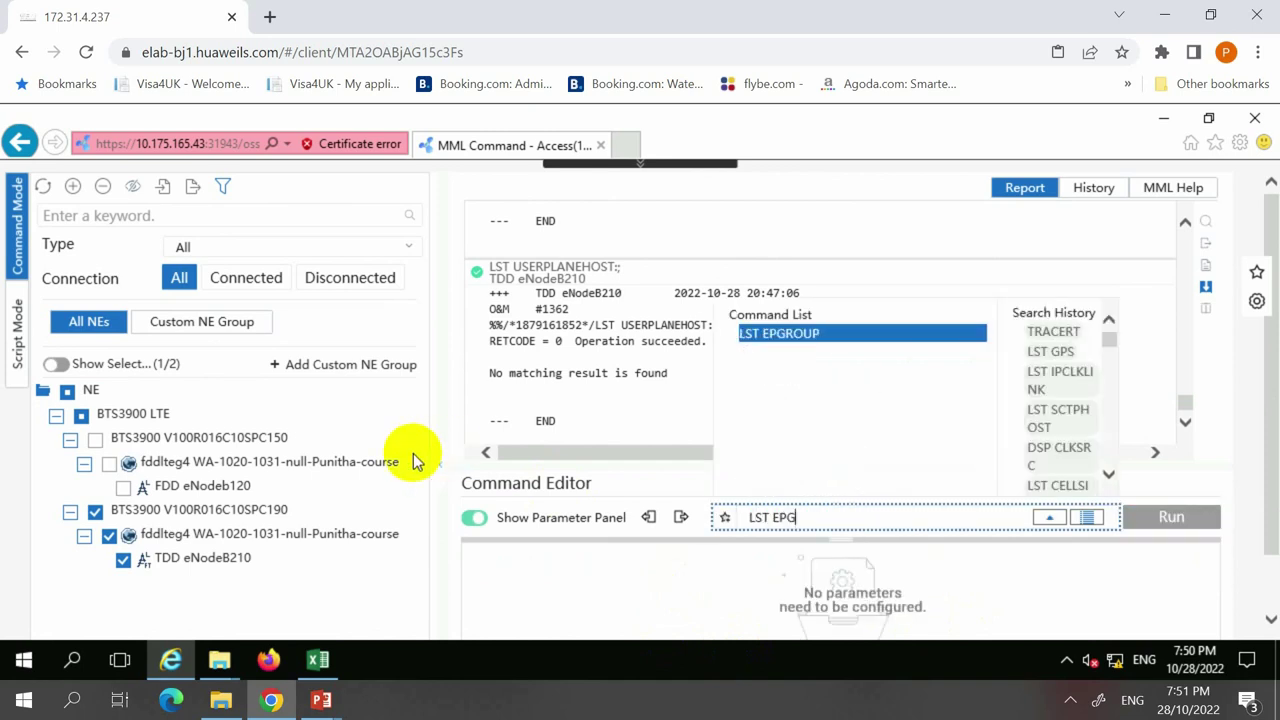
{"action": "key", "text": "Return"}
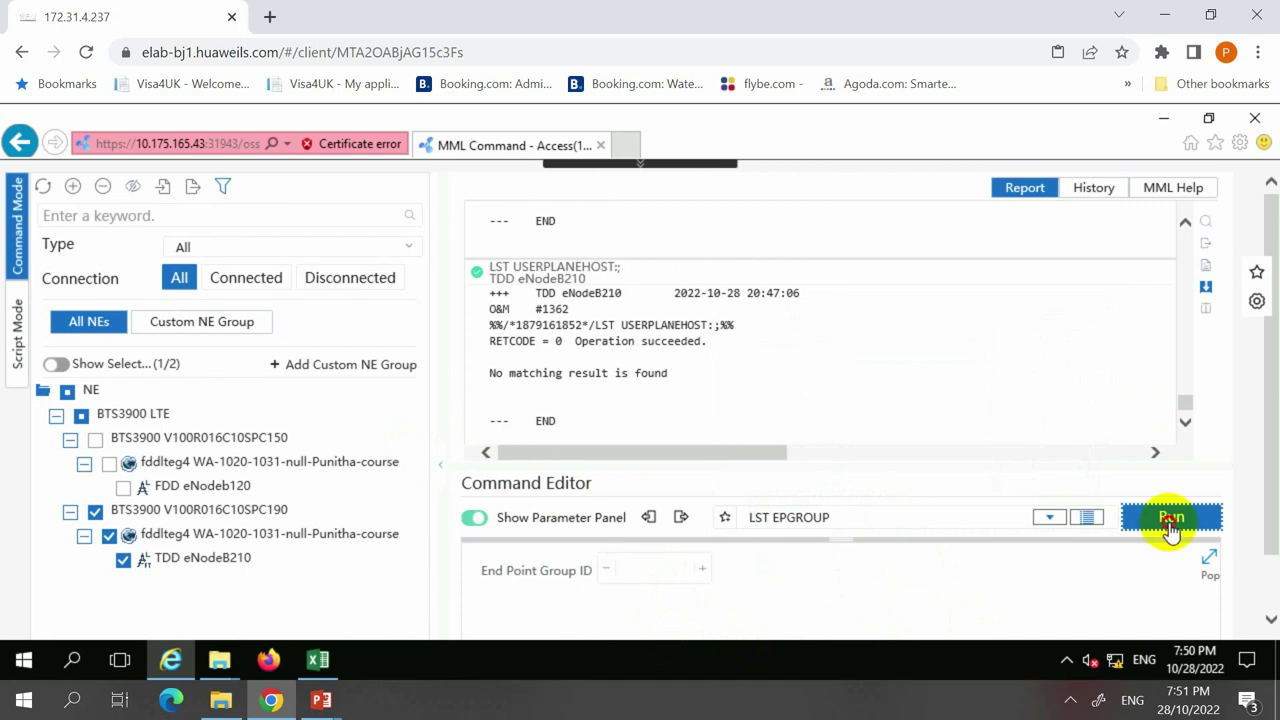
{"action": "left_click", "coordinate": [1170, 528]}
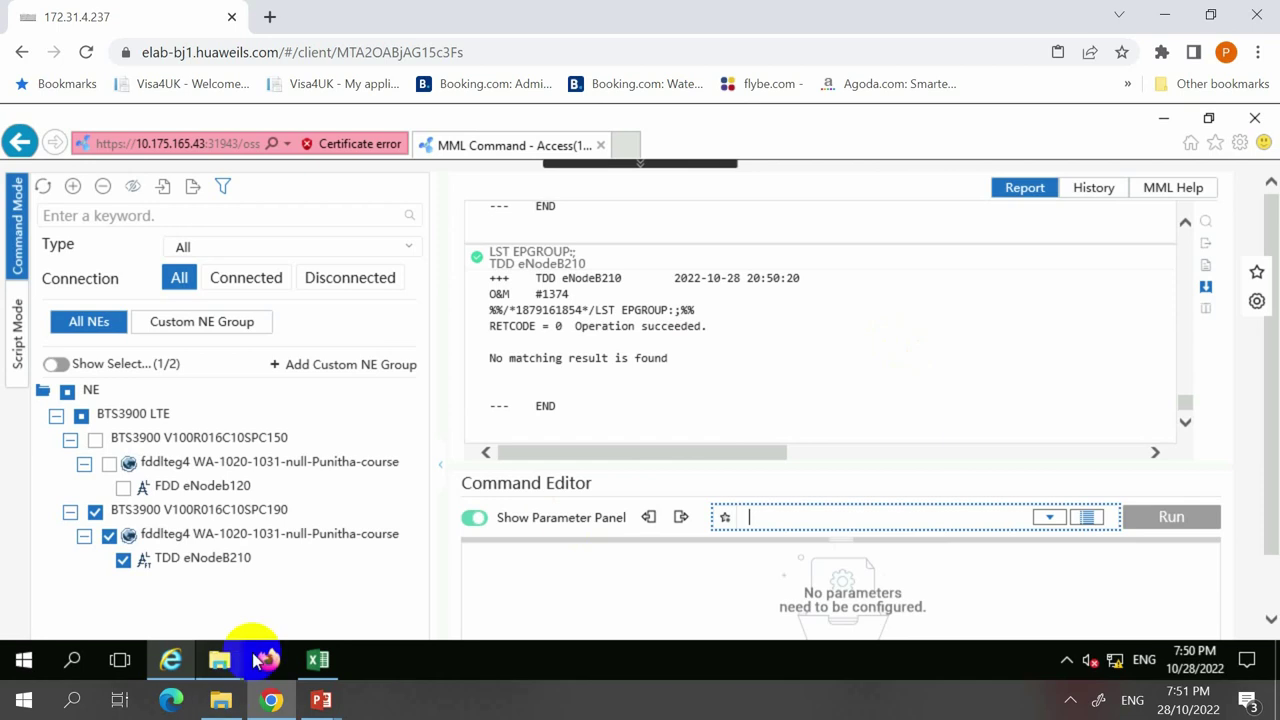
Bring the slideshow back and advance to slide 91, Add an S1 Object.
{"action": "mouse_move", "coordinate": [365, 690]}
{"action": "left_click", "coordinate": [412, 630]}
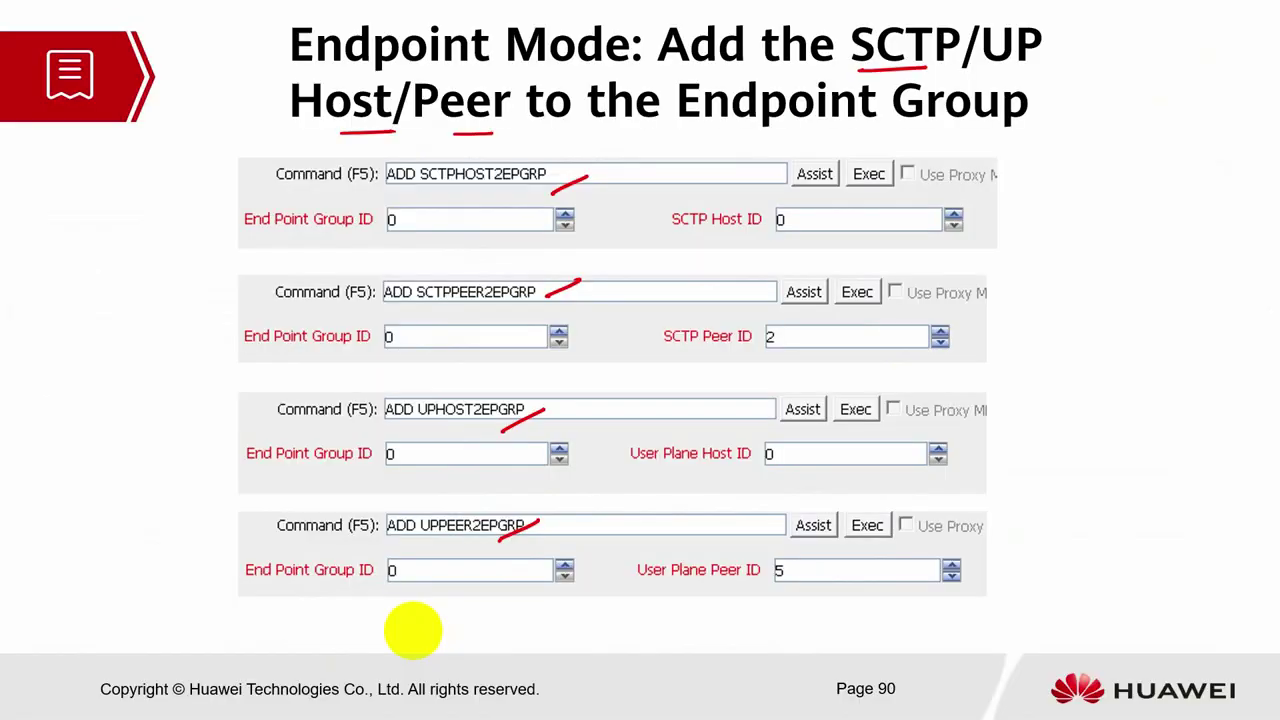
{"action": "left_click", "coordinate": [412, 630]}
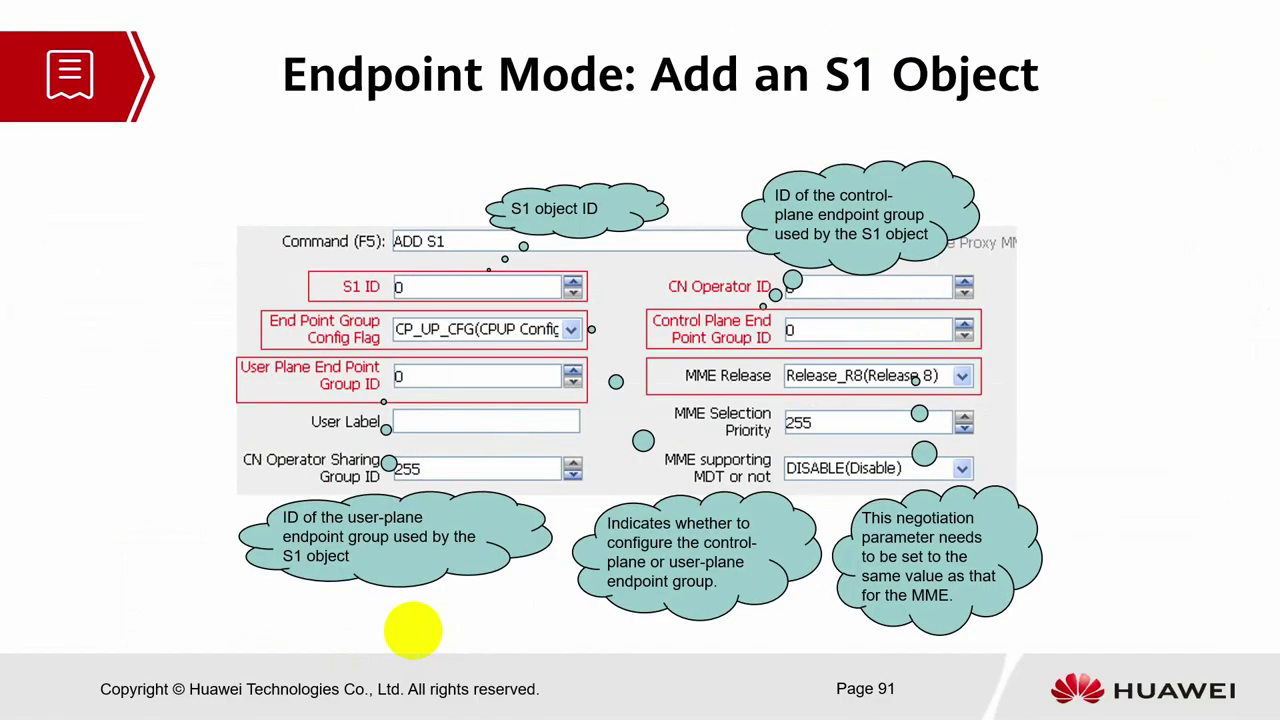
Ink-mark the title, ADD S1, S1 ID, CN Operator ID, config flag and both end point group ID labels.
{"action": "left_click_drag", "start_coordinate": [420, 102], "coordinate": [500, 100]}
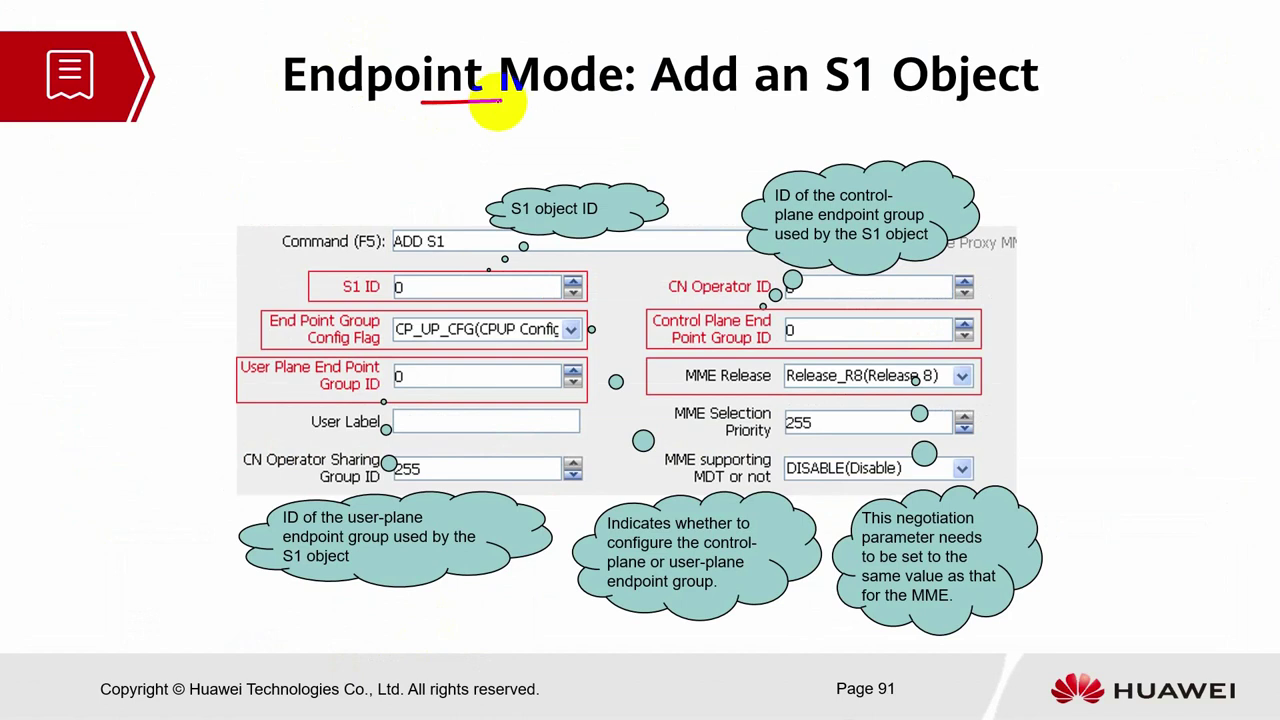
{"action": "left_click_drag", "start_coordinate": [722, 101], "coordinate": [870, 97]}
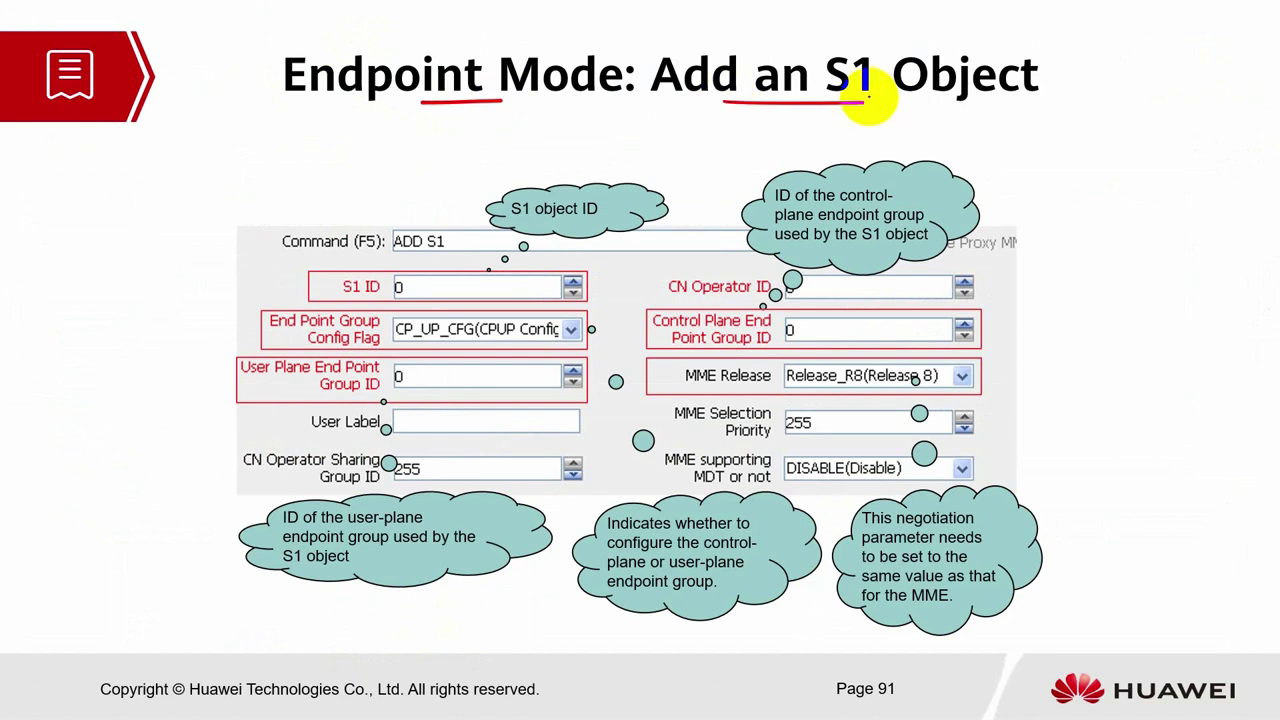
{"action": "mouse_move", "coordinate": [448, 216]}
{"action": "left_mouse_down"}
{"action": "mouse_move", "coordinate": [406, 215]}
{"action": "mouse_move", "coordinate": [445, 240]}
{"action": "mouse_move", "coordinate": [452, 215]}
{"action": "left_mouse_up"}
{"action": "left_click_drag", "start_coordinate": [416, 293], "coordinate": [444, 283]}
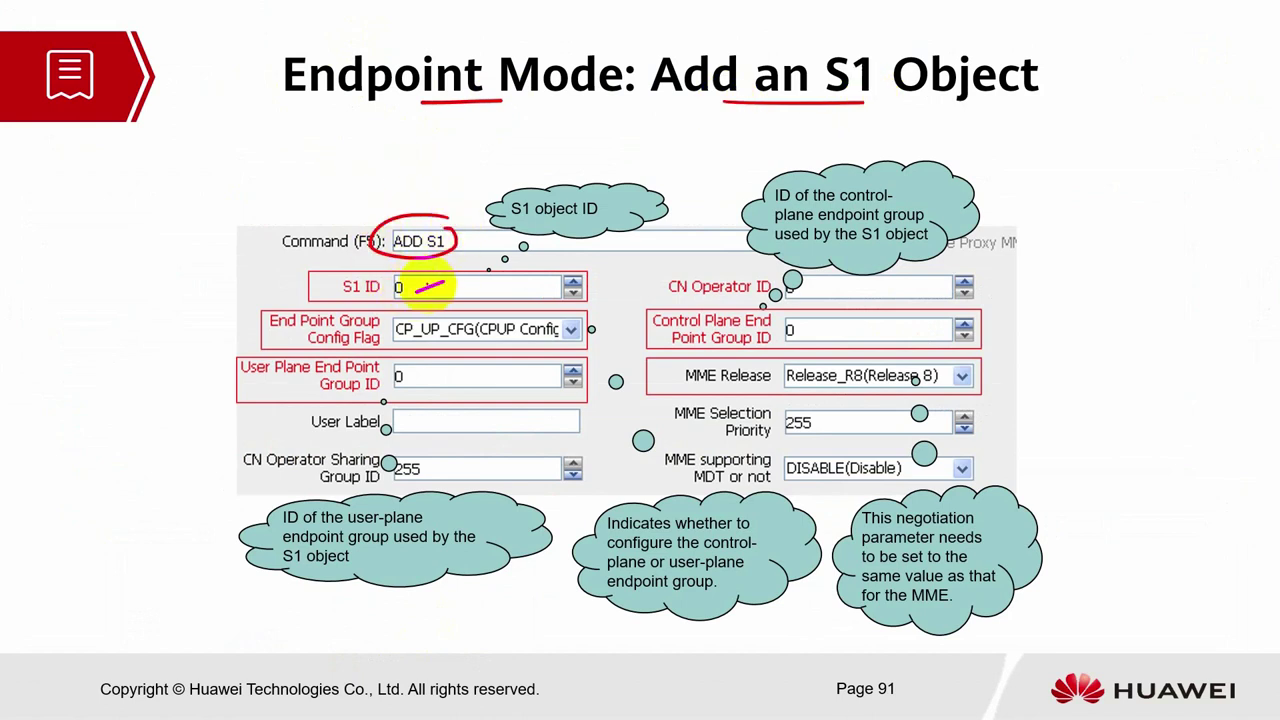
{"action": "left_click_drag", "start_coordinate": [686, 297], "coordinate": [720, 285]}
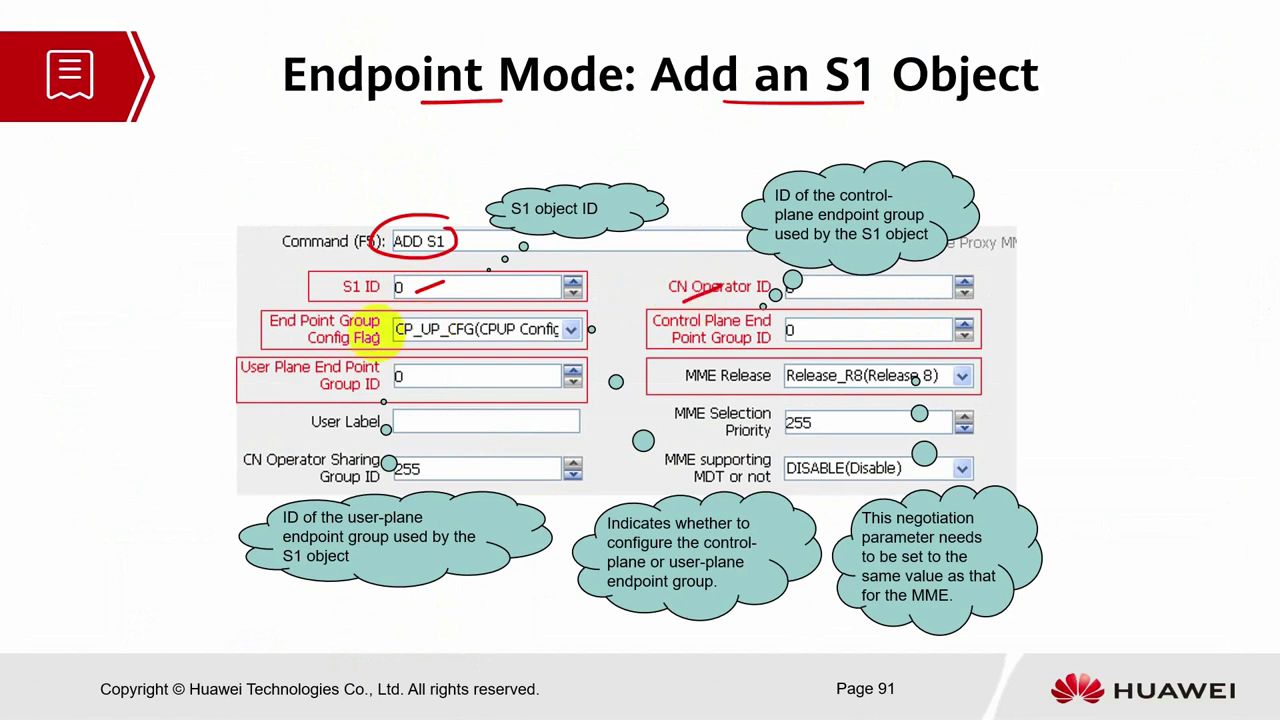
{"action": "left_click_drag", "start_coordinate": [287, 342], "coordinate": [318, 328]}
{"action": "left_click_drag", "start_coordinate": [652, 348], "coordinate": [699, 332]}
{"action": "left_click_drag", "start_coordinate": [252, 393], "coordinate": [290, 379]}
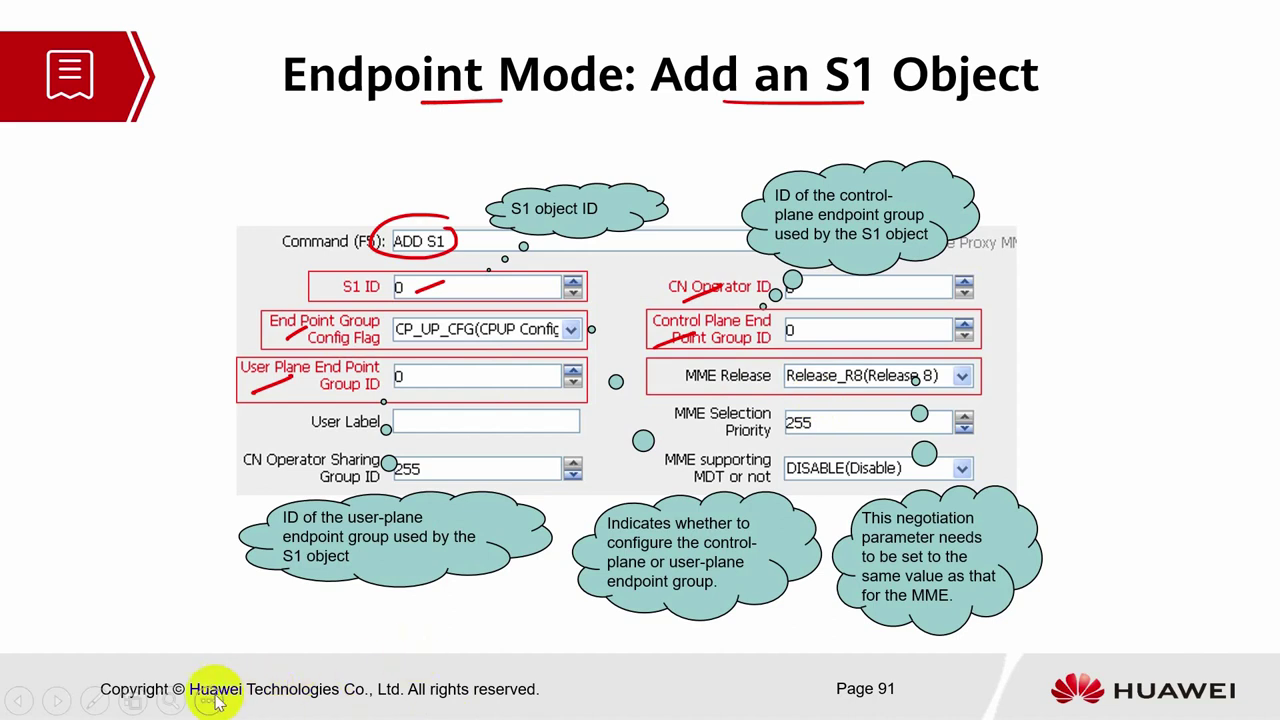
{"action": "key", "text": "alt+Tab"}
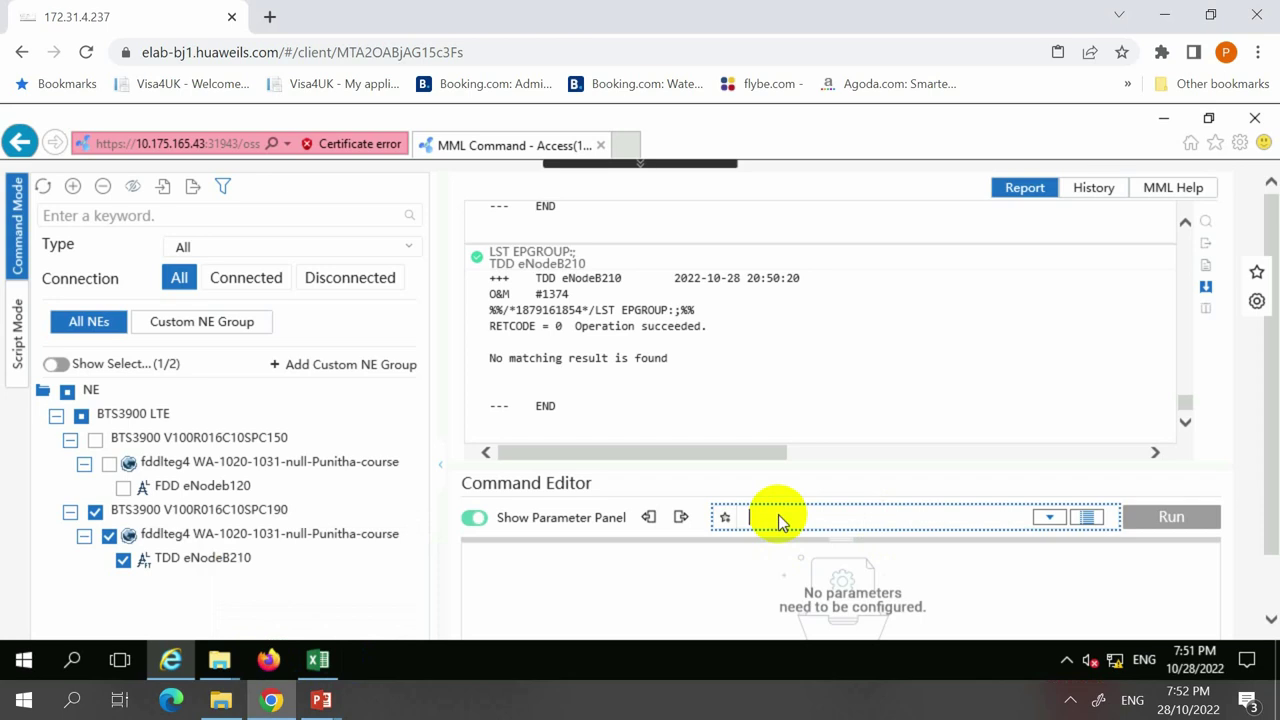
Run LST S1 to list the existing S1 objects.
{"action": "type", "text": "LST S1"}
{"action": "key", "text": "Return"}
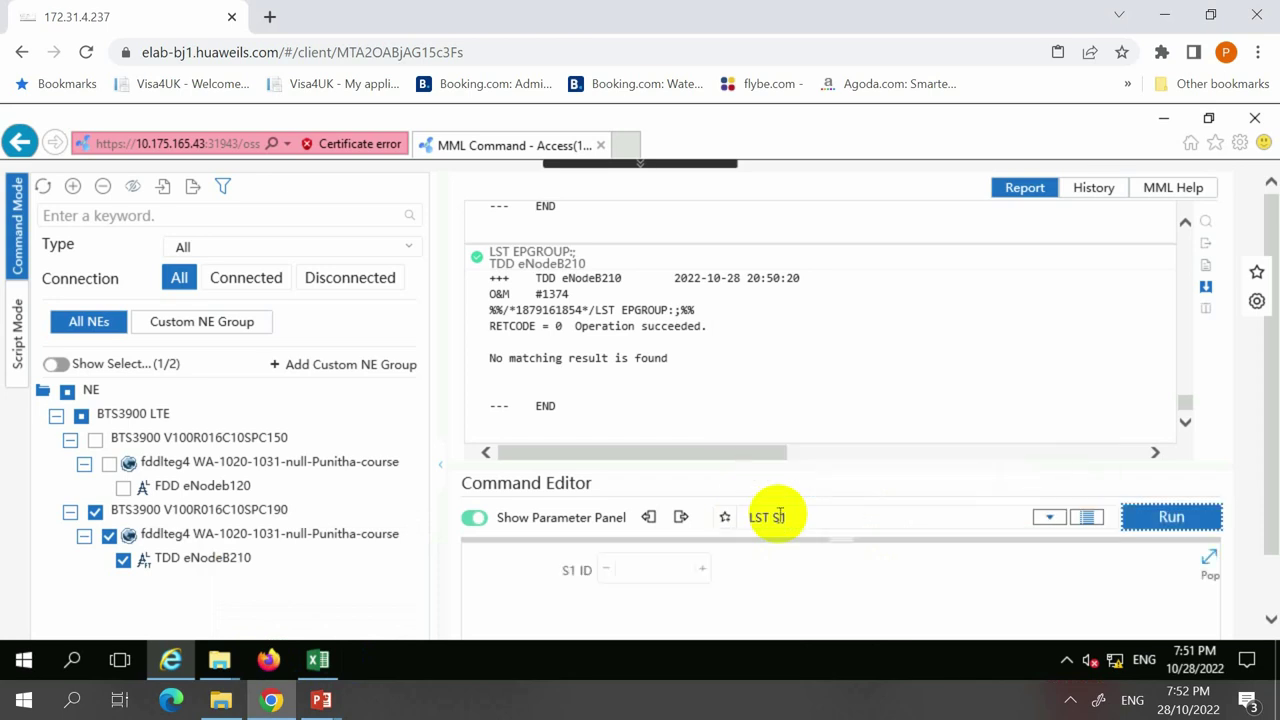
{"action": "left_click", "coordinate": [1171, 516]}
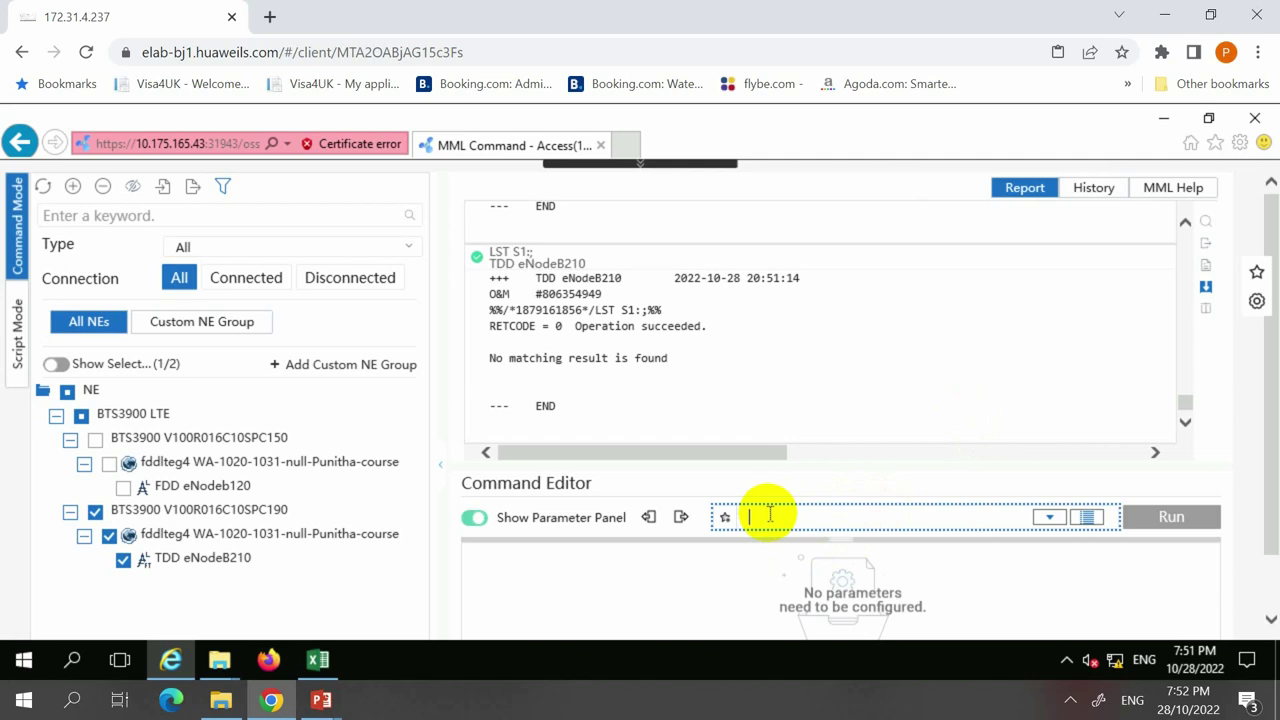
Load ADD S1 and view the Control Plane and User Plane End Point Group ID ranges.
{"action": "type", "text": "ADD"}
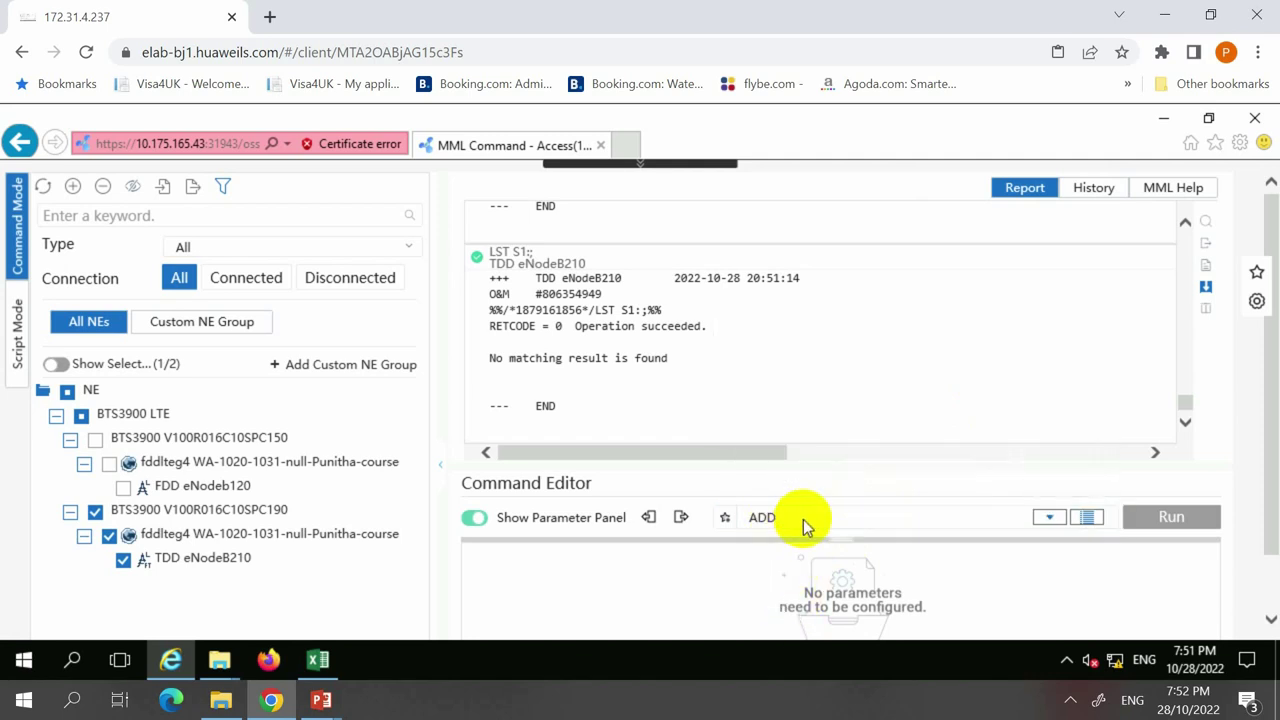
{"action": "double_click", "coordinate": [803, 522]}
{"action": "left_click", "coordinate": [805, 518]}
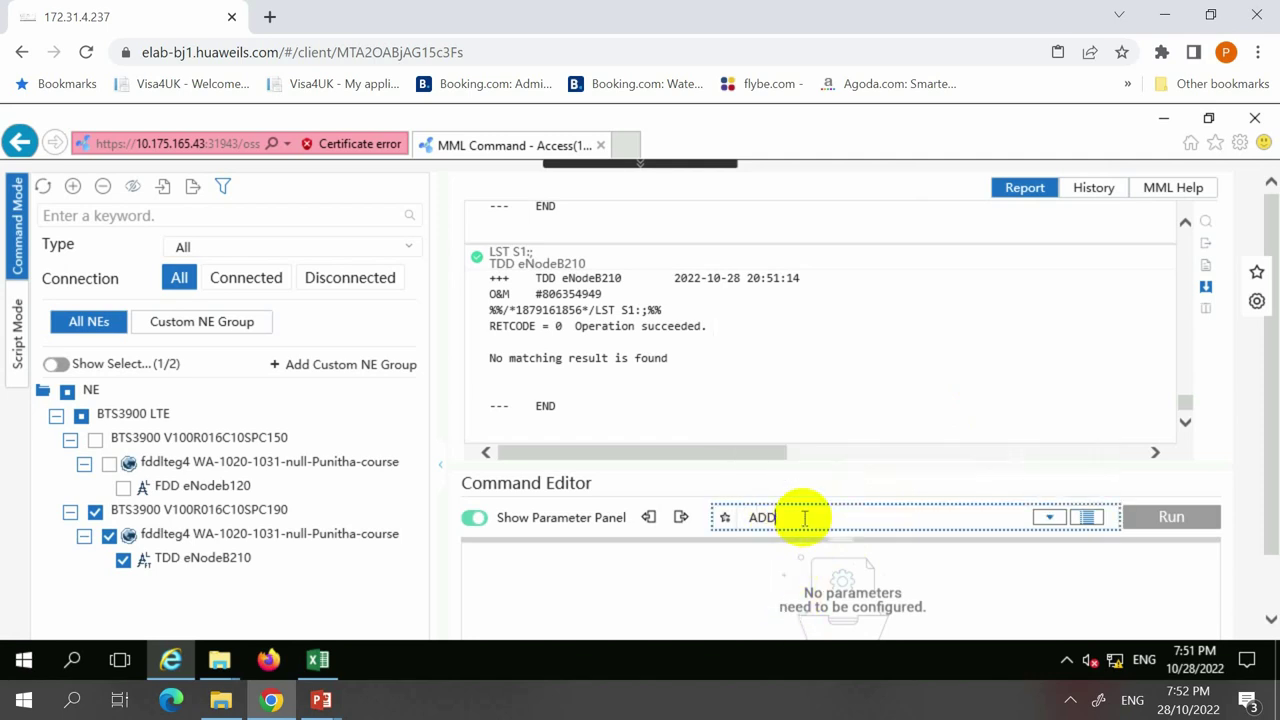
{"action": "type", "text": "S1"}
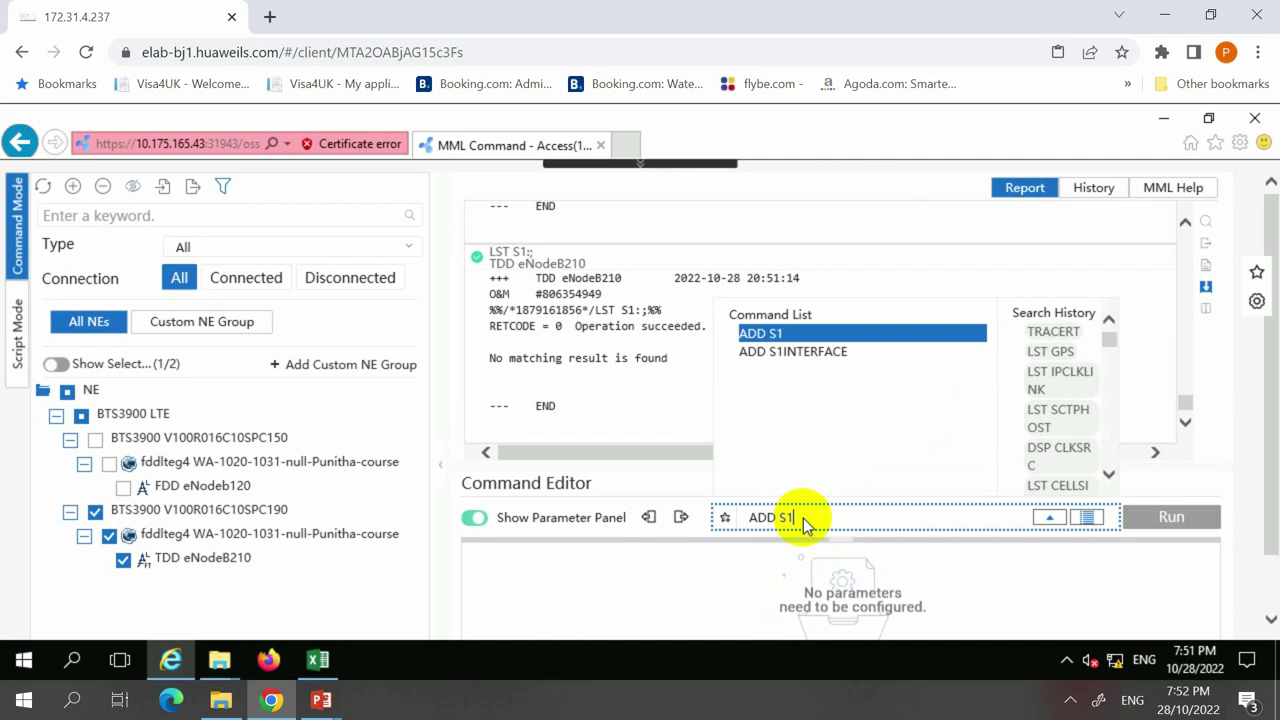
{"action": "key", "text": "Return"}
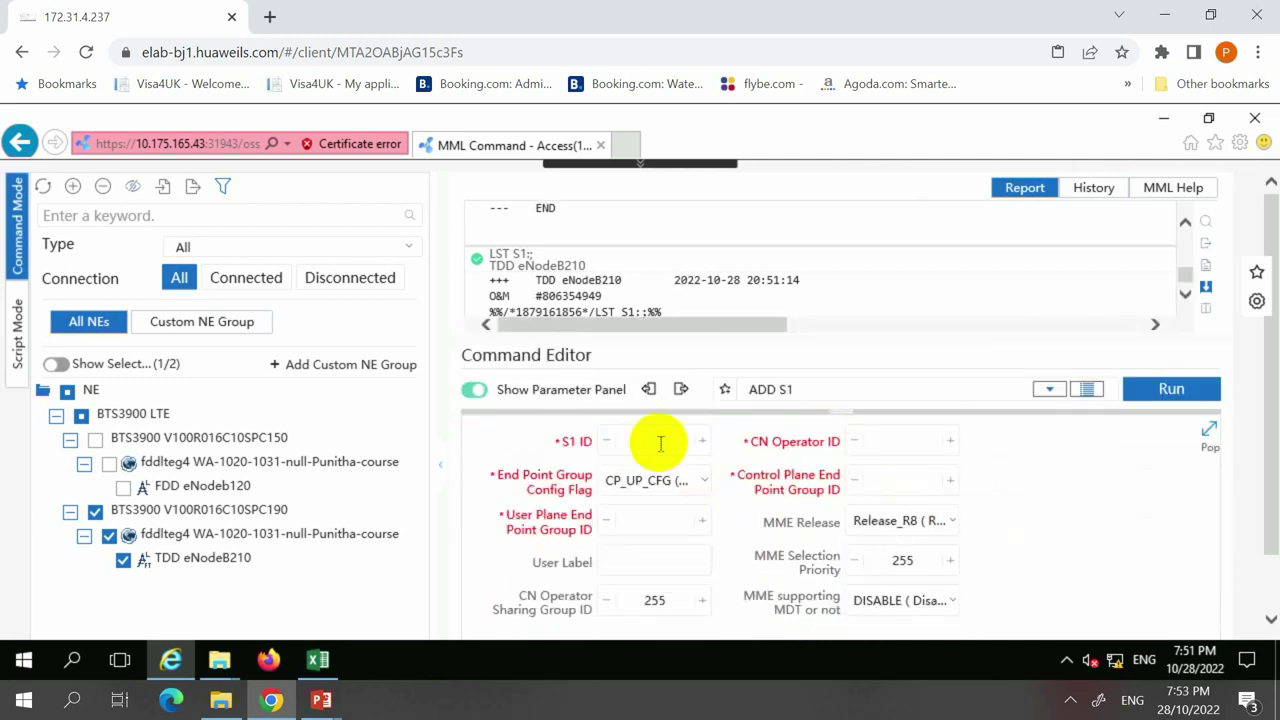
{"action": "left_click", "coordinate": [888, 484]}
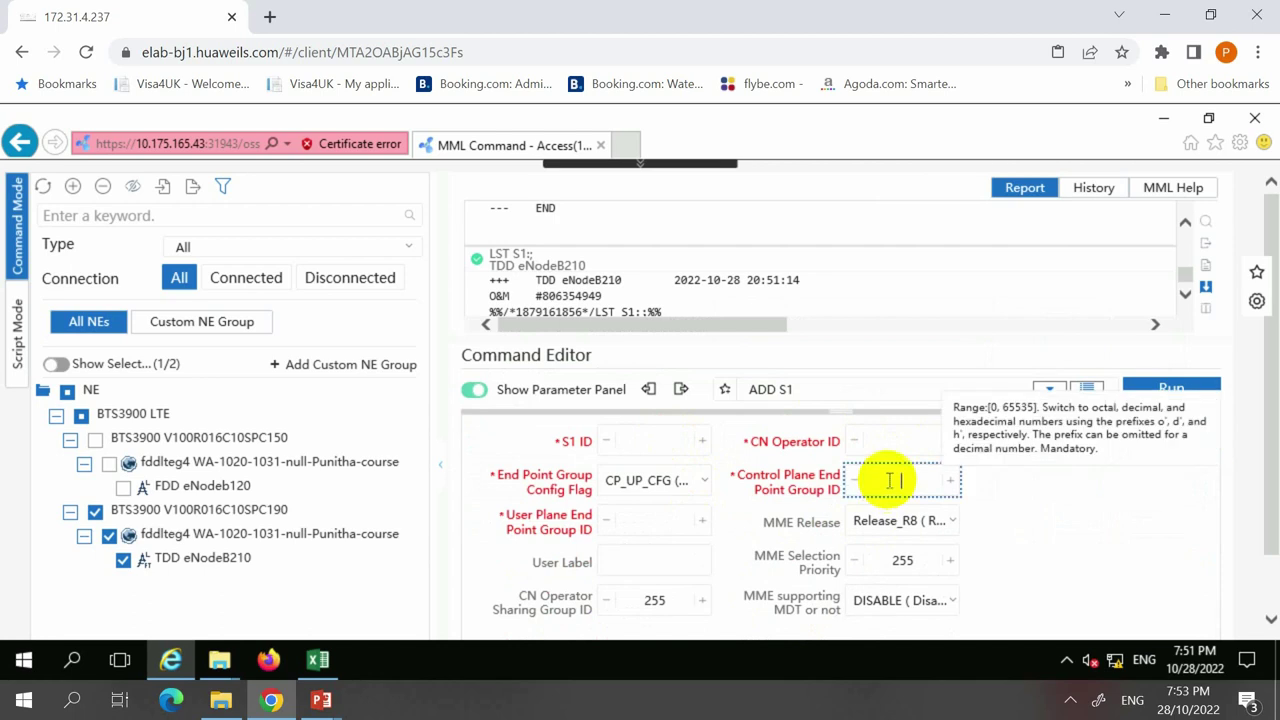
{"action": "left_click", "coordinate": [640, 520]}
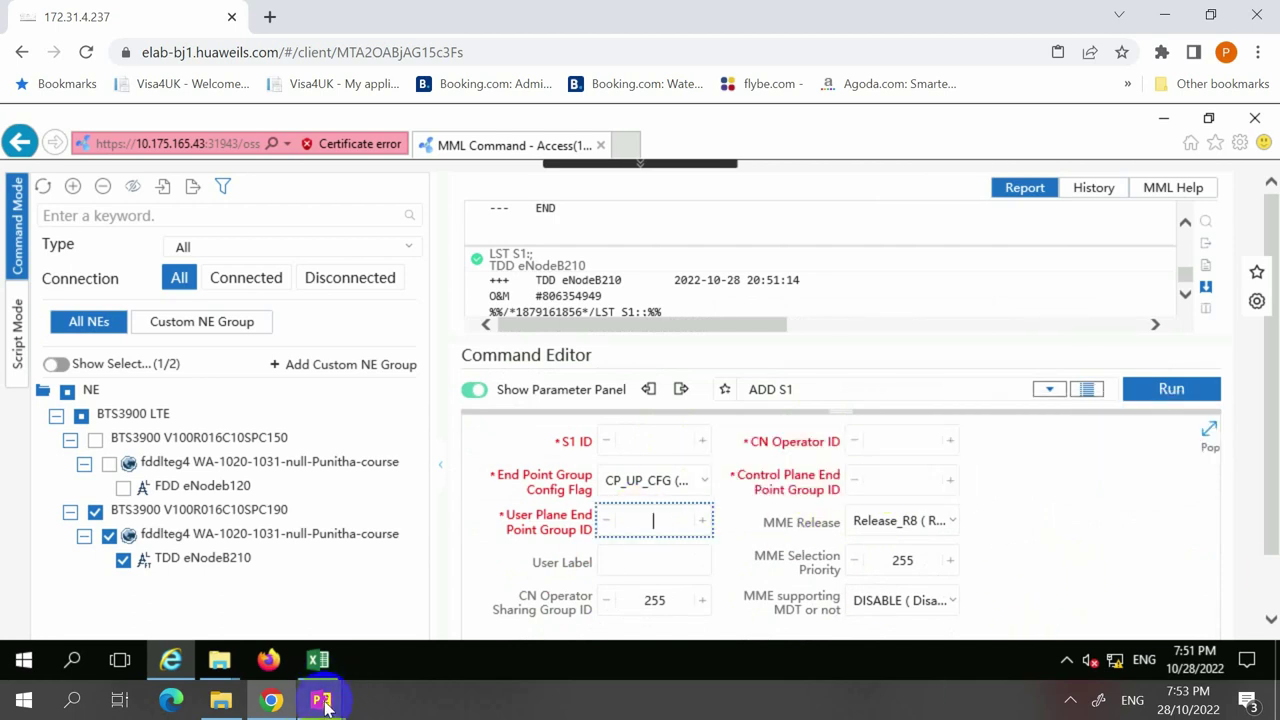
Return to the slideshow and advance to slide 92, Add an X2 Object.
{"action": "mouse_move", "coordinate": [320, 700]}
{"action": "left_click", "coordinate": [400, 660]}
{"action": "key", "text": "Right"}
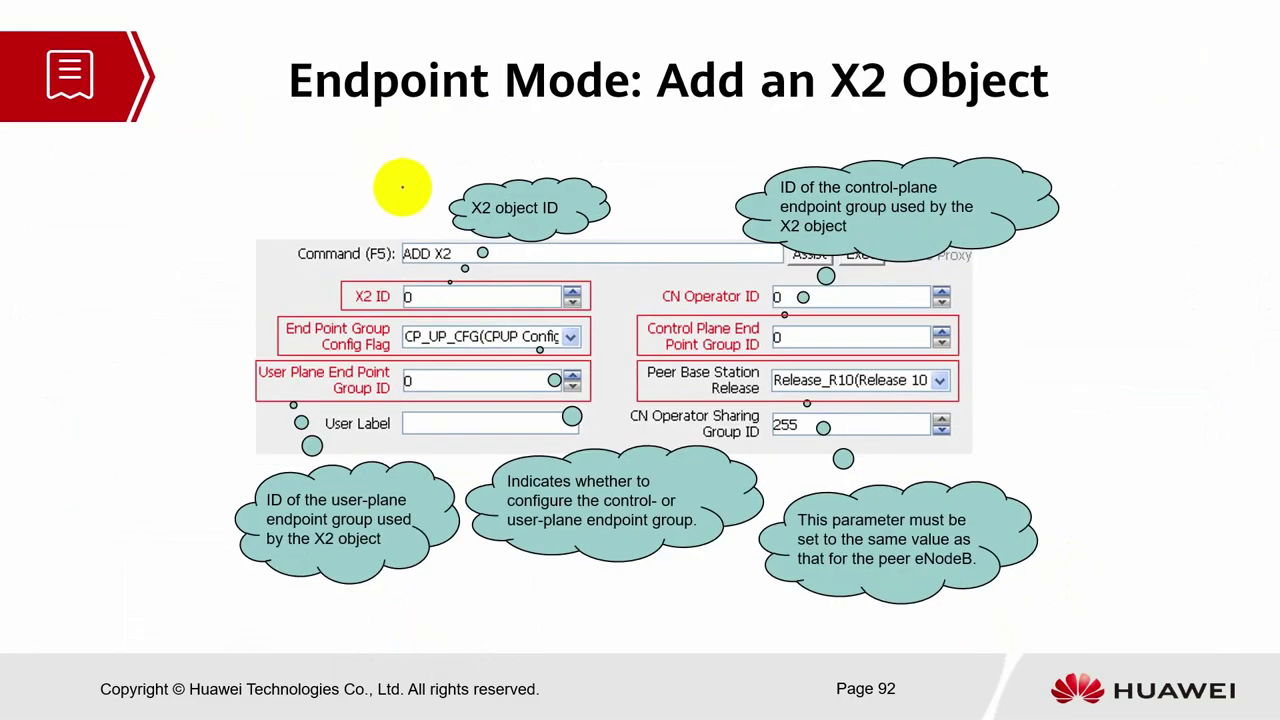
Underline the X2 ID, CP_UP_CFG flag, and control- and user-plane end point group ID values.
{"action": "left_click_drag", "start_coordinate": [435, 296], "coordinate": [462, 283]}
{"action": "left_click_drag", "start_coordinate": [462, 348], "coordinate": [490, 335]}
{"action": "left_click_drag", "start_coordinate": [762, 337], "coordinate": [804, 321]}
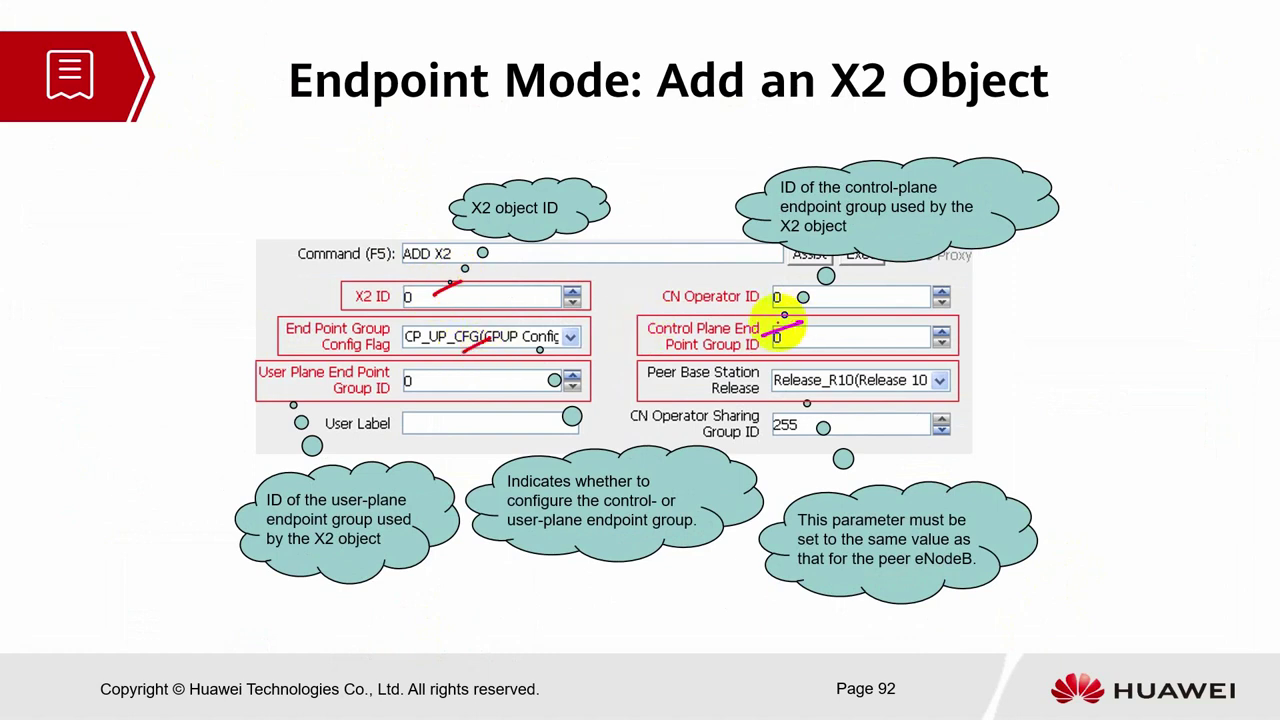
{"action": "left_click_drag", "start_coordinate": [432, 397], "coordinate": [463, 384]}
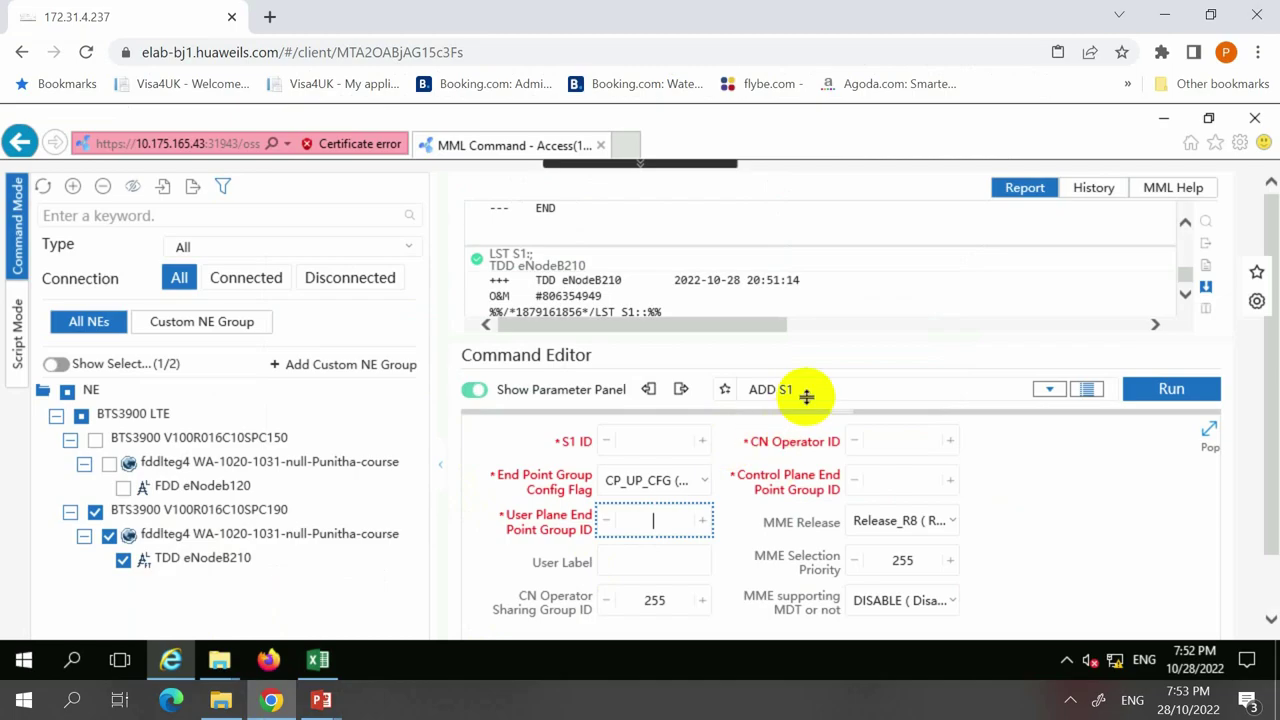
Replace ADD S1 with ADD X2 and view the X2 ID and CN Operator ID ranges.
{"action": "left_click_drag", "start_coordinate": [800, 389], "coordinate": [523, 400]}
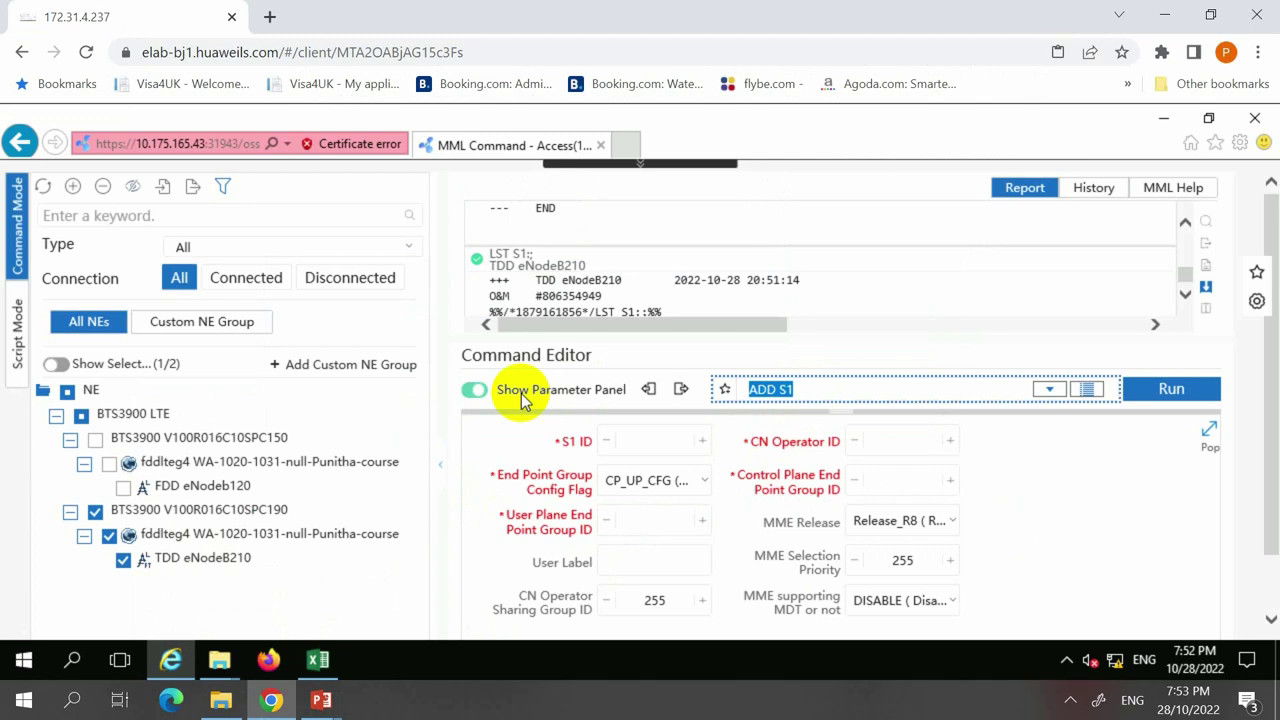
{"action": "type", "text": "ADD X2"}
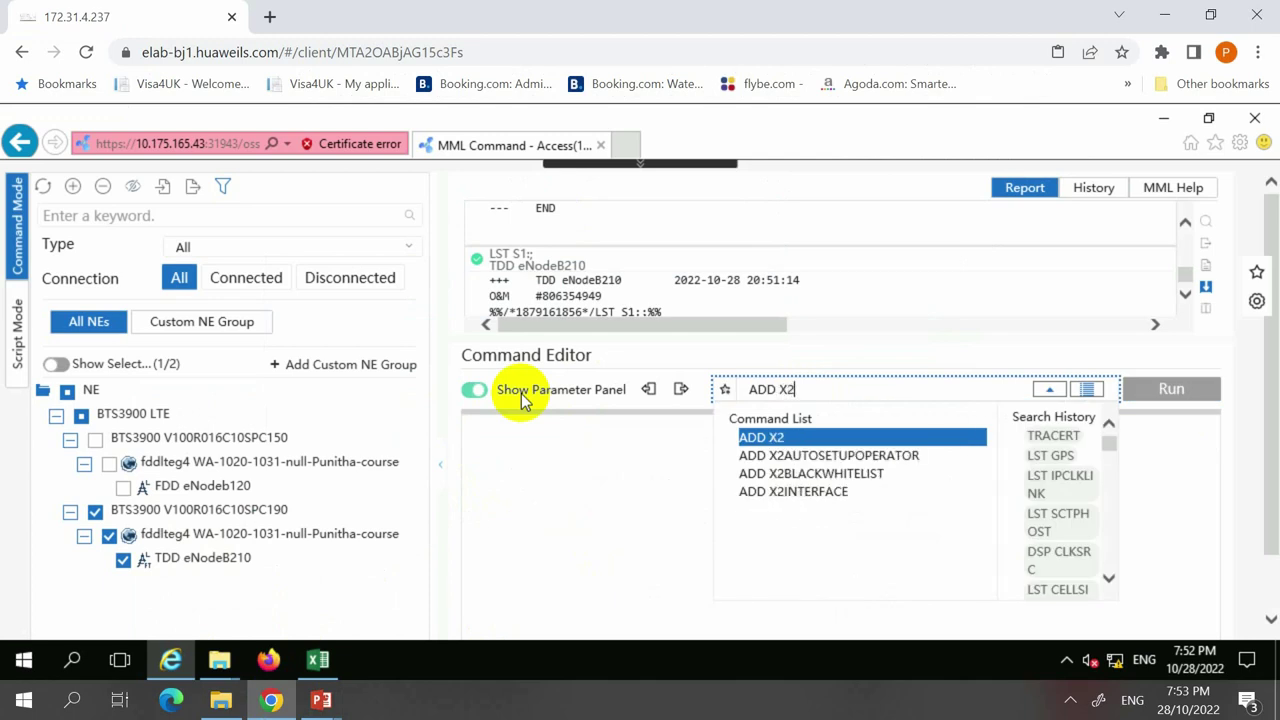
{"action": "key", "text": "Return"}
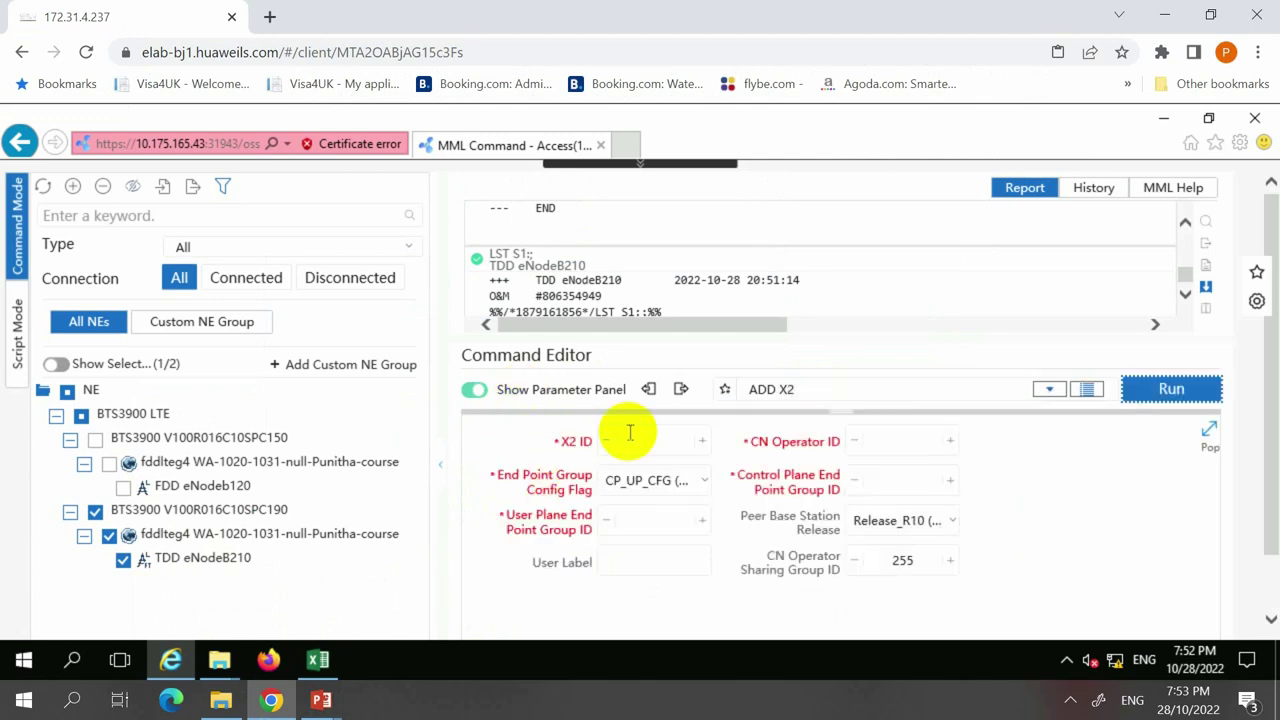
{"action": "left_click", "coordinate": [640, 441]}
{"action": "left_click", "coordinate": [893, 434]}
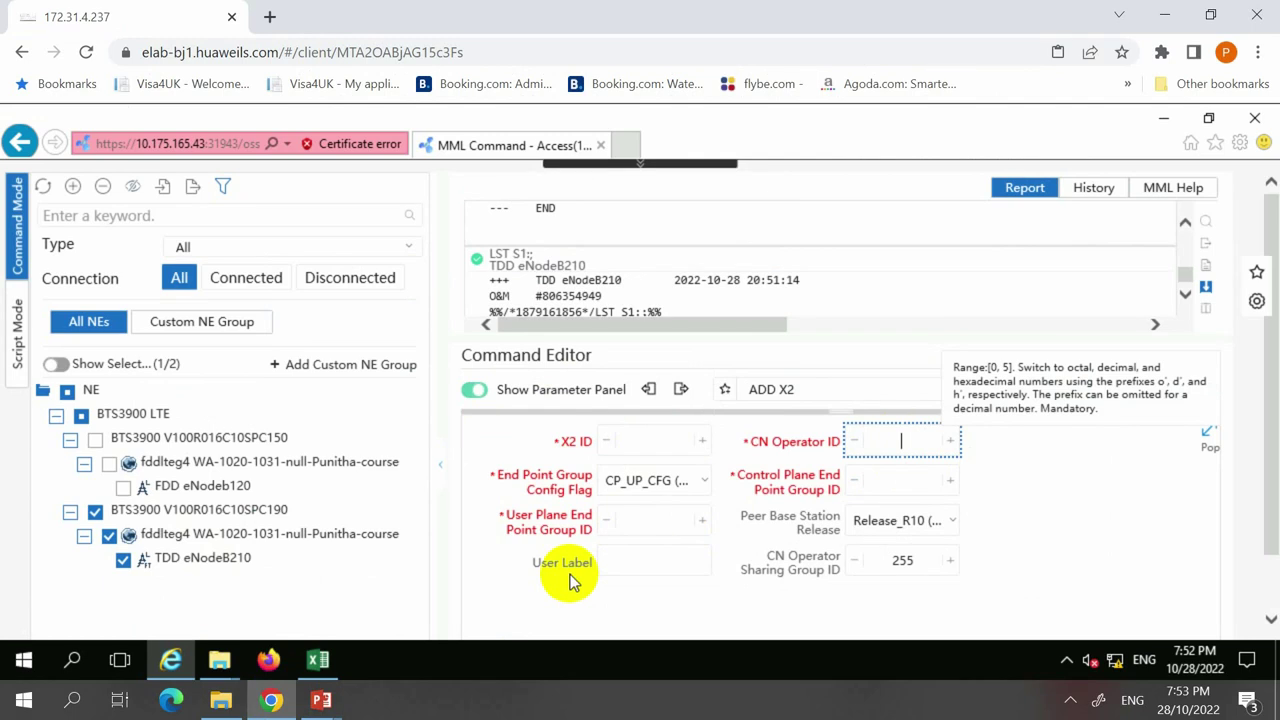
Return to the slideshow and advance to slide 93, Add an OM Channel.
{"action": "mouse_move", "coordinate": [322, 698]}
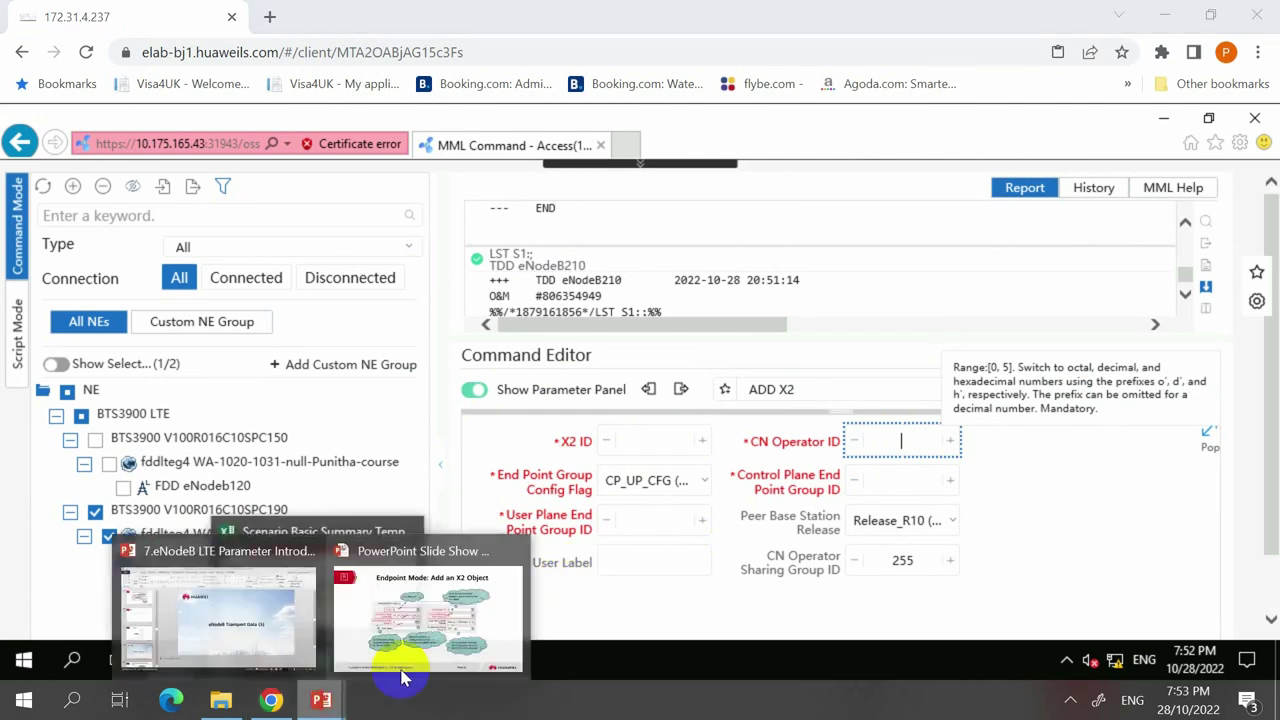
{"action": "left_click", "coordinate": [455, 645]}
{"action": "left_click", "coordinate": [455, 645]}
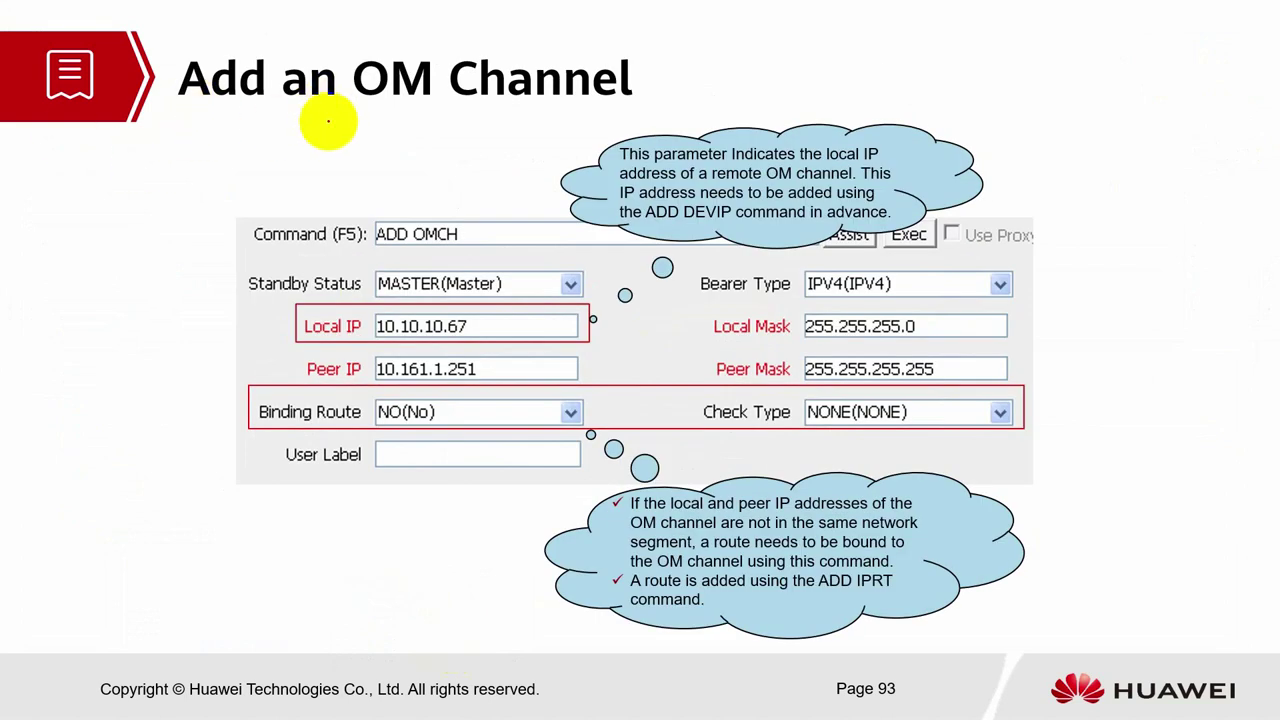
Tick ADD OMCH, write ENB by Local IP and MAE by Peer IP, and bracket ADD DEVIP.
{"action": "left_click_drag", "start_coordinate": [471, 233], "coordinate": [497, 222]}
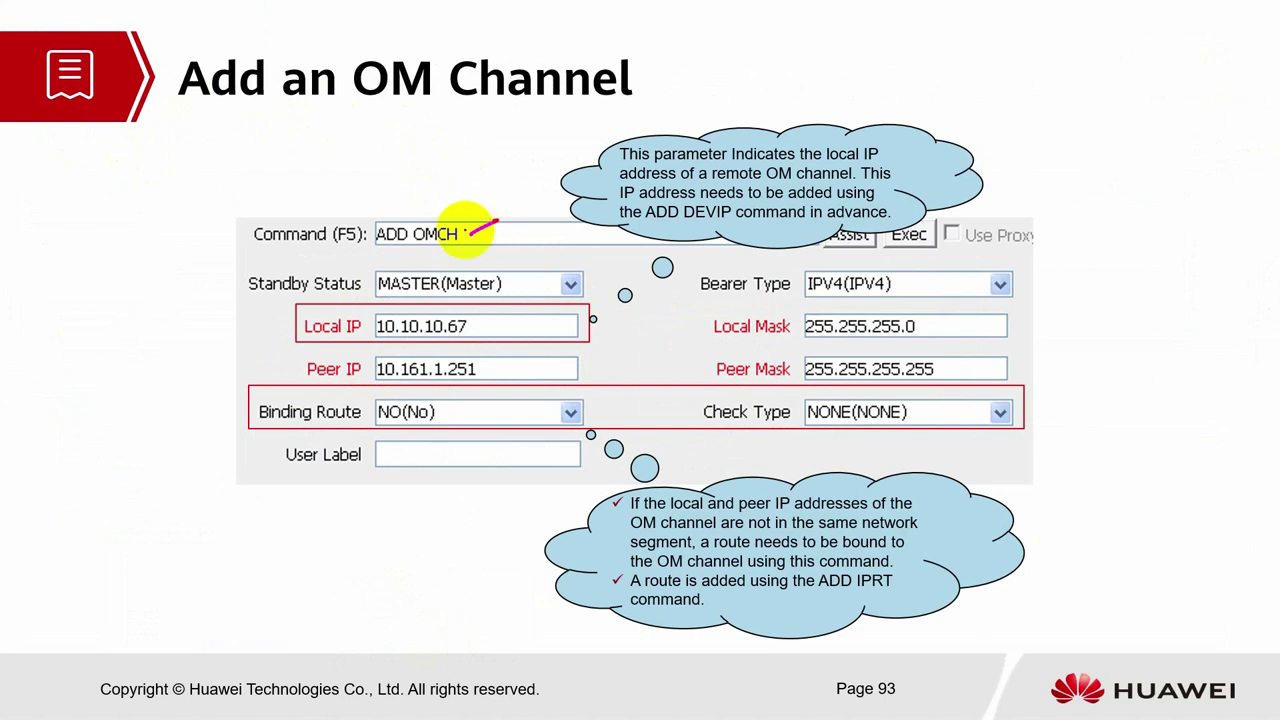
{"action": "mouse_move", "coordinate": [490, 330]}
{"action": "left_mouse_down"}
{"action": "mouse_move", "coordinate": [521, 318]}
{"action": "mouse_move", "coordinate": [598, 330]}
{"action": "left_mouse_up"}
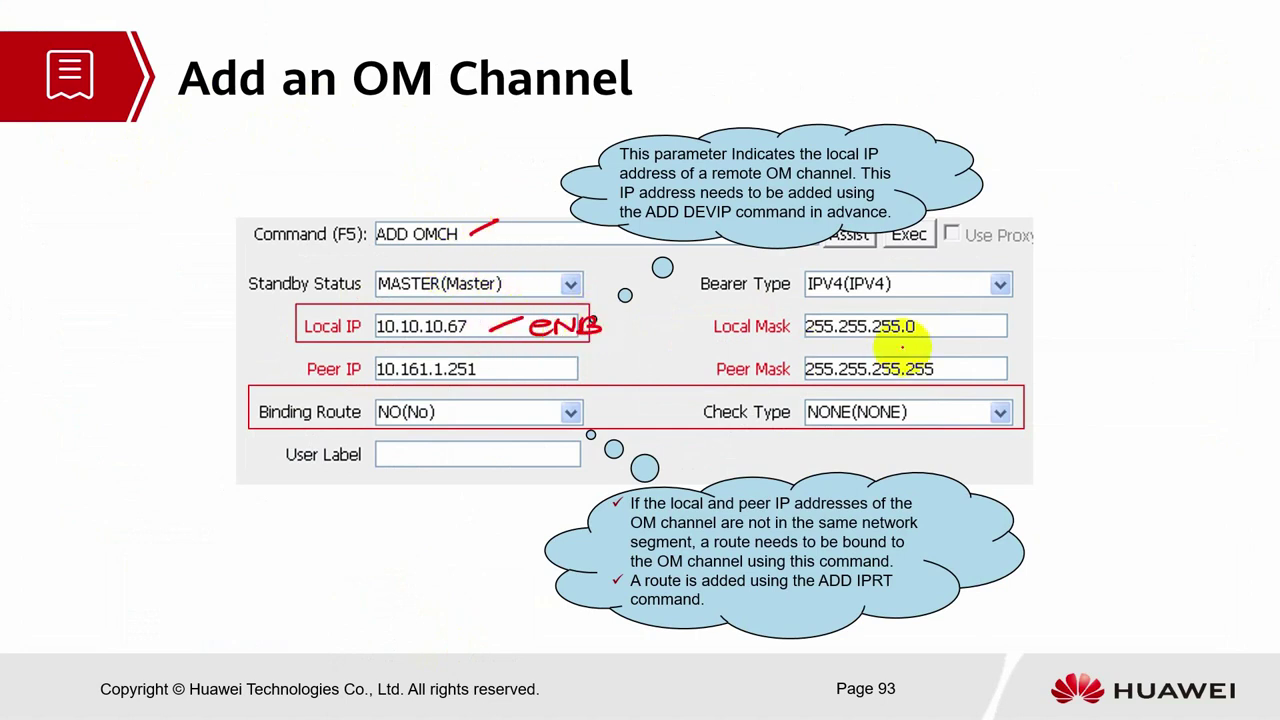
{"action": "left_click_drag", "start_coordinate": [500, 376], "coordinate": [562, 368]}
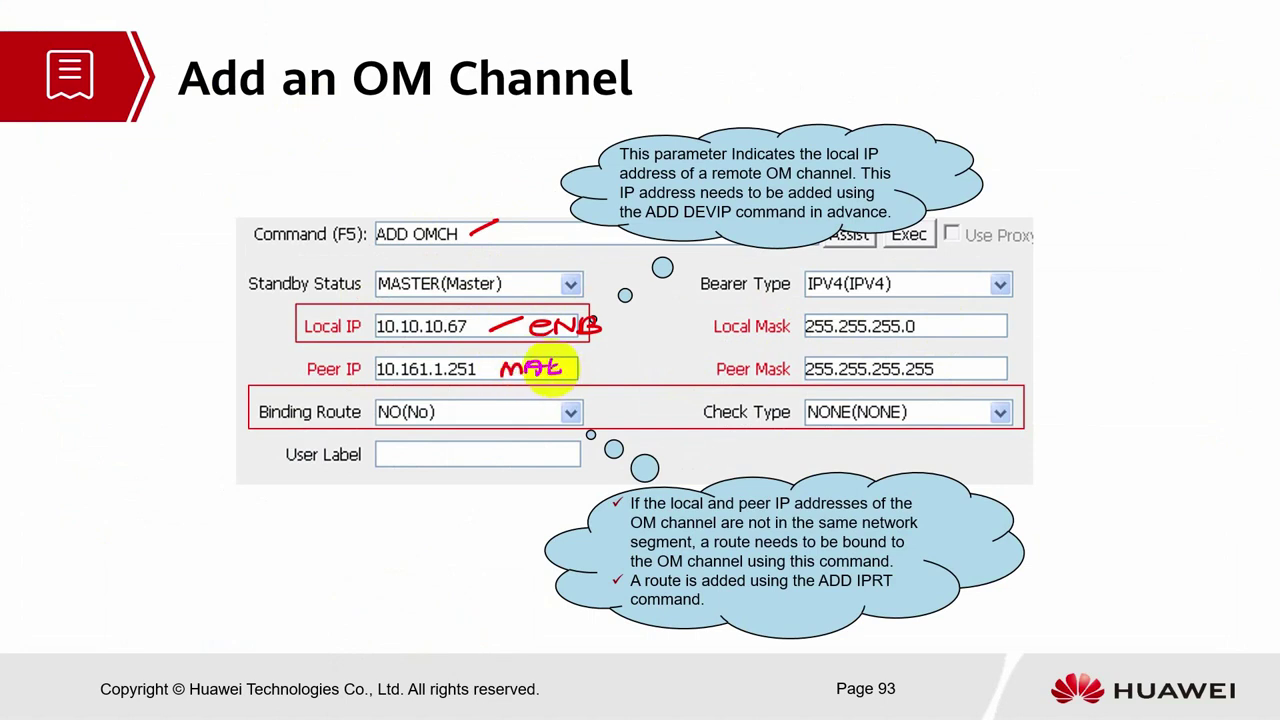
{"action": "left_click_drag", "start_coordinate": [474, 378], "coordinate": [494, 364]}
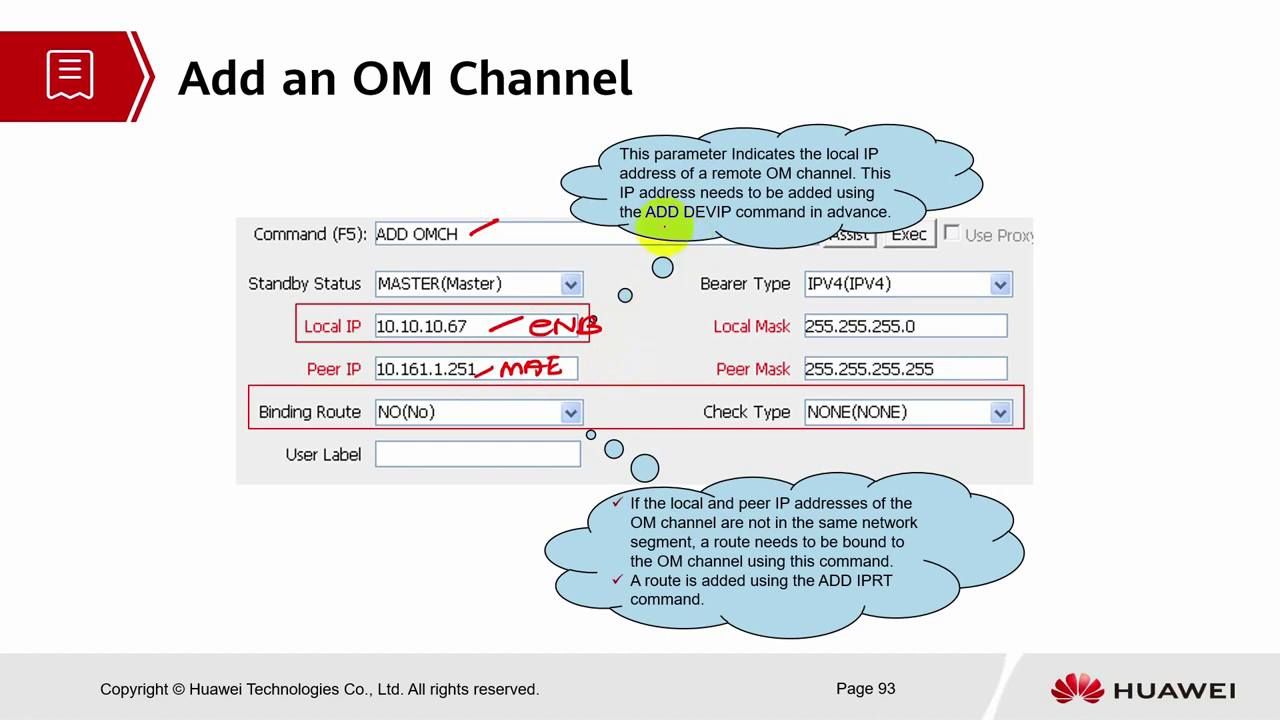
{"action": "left_click_drag", "start_coordinate": [656, 203], "coordinate": [658, 221]}
{"action": "left_click_drag", "start_coordinate": [737, 204], "coordinate": [736, 222]}
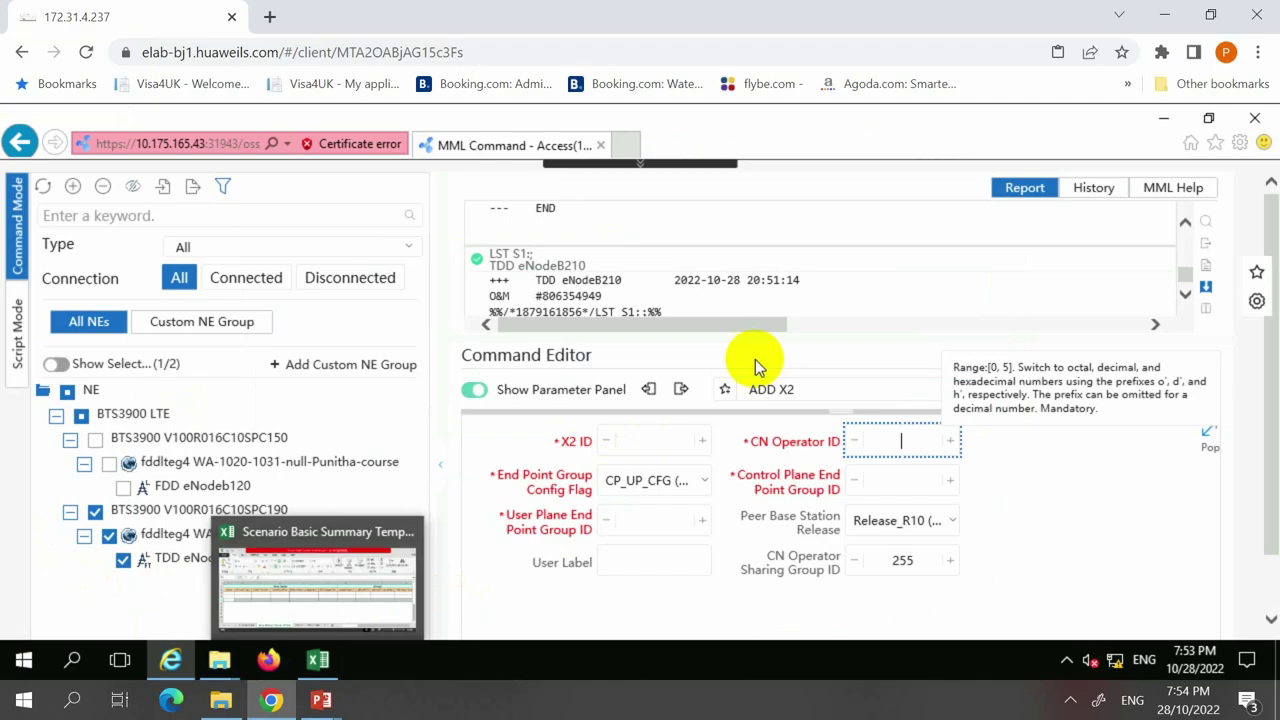
{"action": "left_click", "coordinate": [271, 700]}
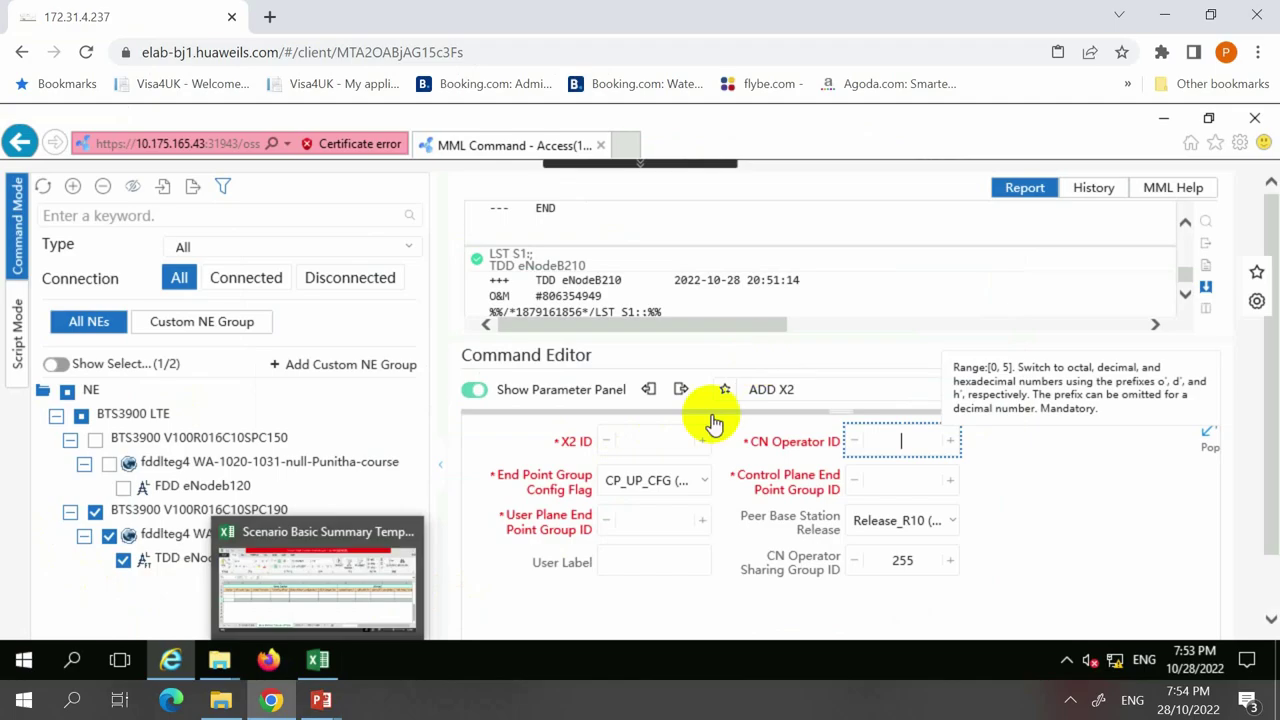
{"action": "left_click", "coordinate": [590, 379]}
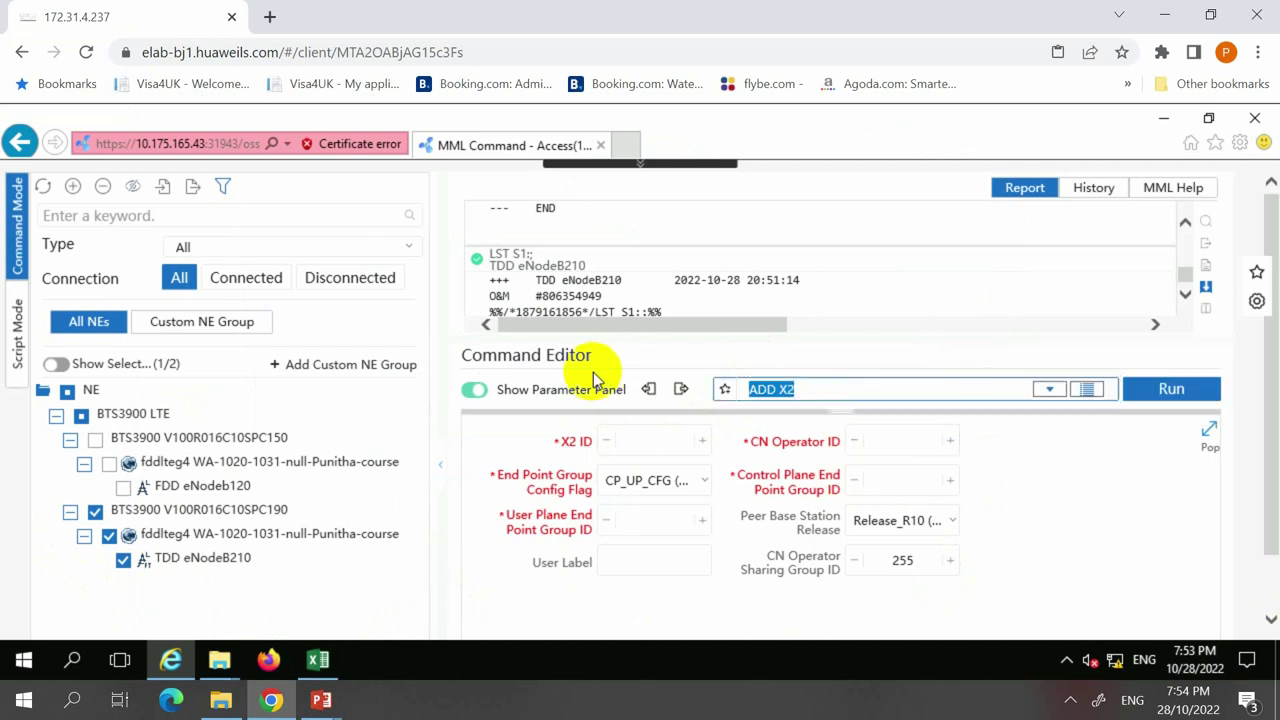
{"action": "type", "text": "LST"}
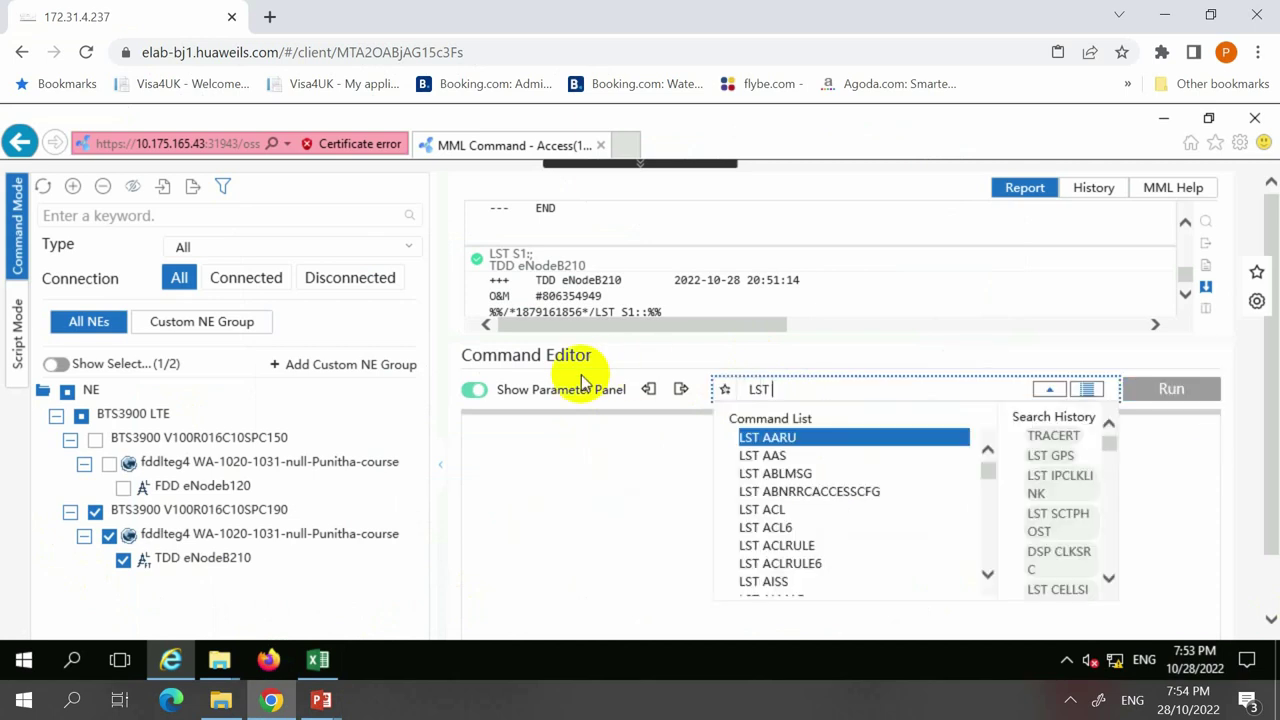
{"action": "type", "text": " OMCH"}
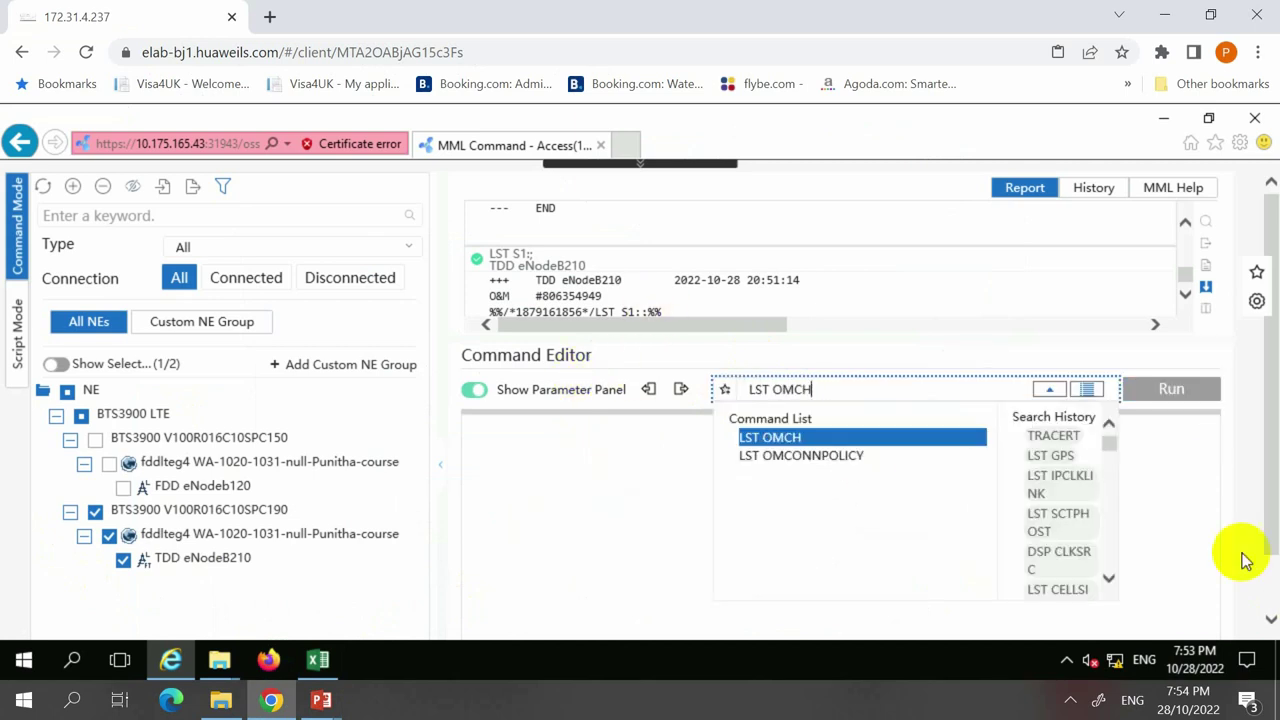
{"action": "left_click", "coordinate": [897, 442]}
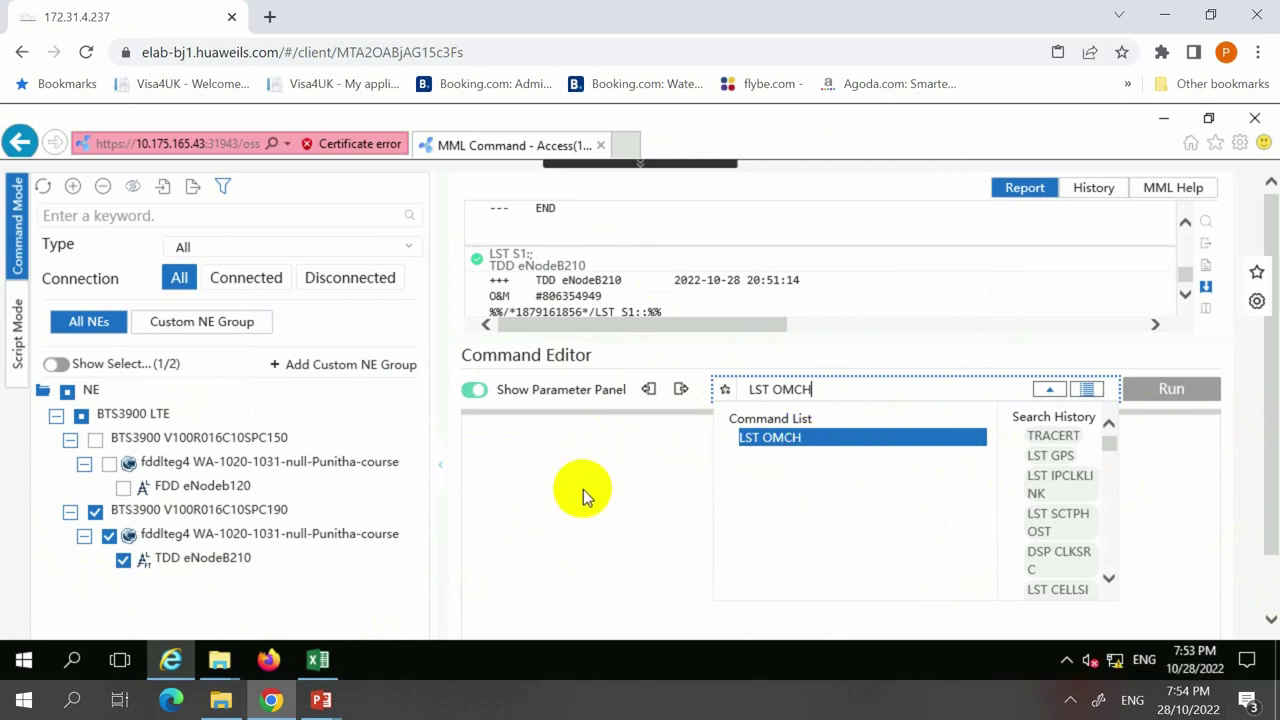
{"action": "left_click", "coordinate": [775, 440]}
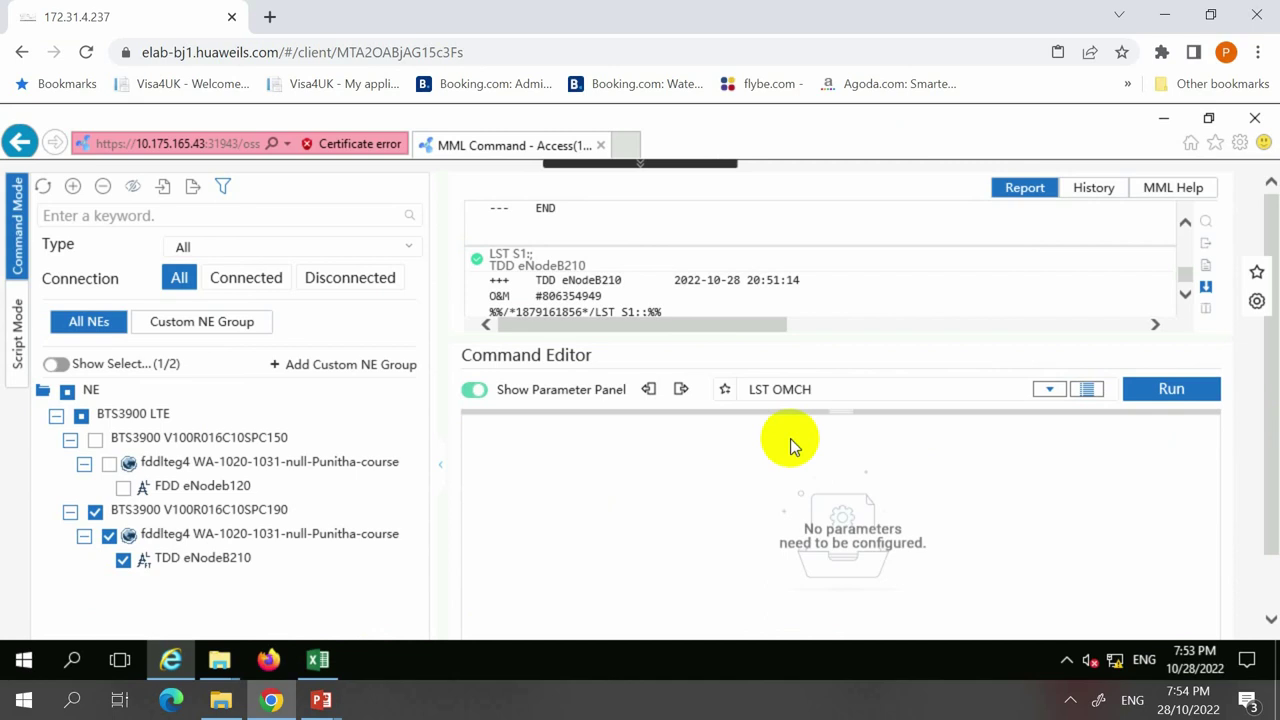
{"action": "left_click", "coordinate": [1190, 398]}
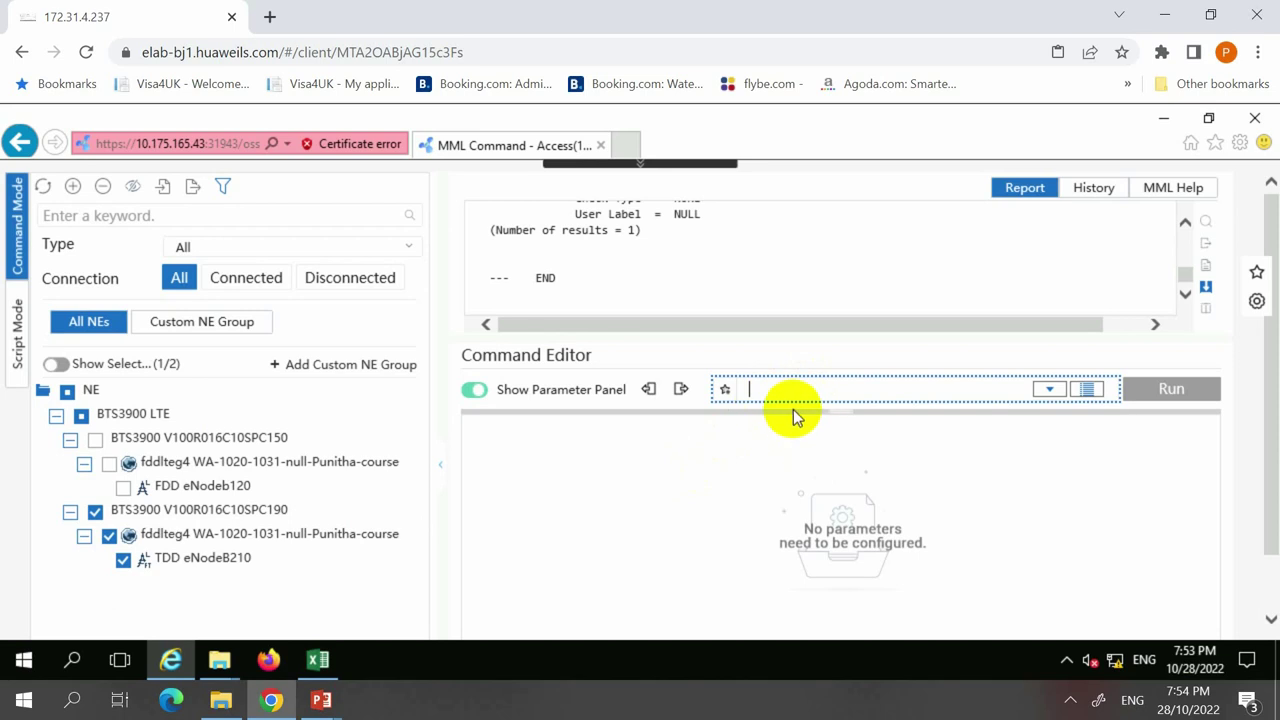
{"action": "left_click_drag", "start_coordinate": [789, 409], "coordinate": [748, 590]}
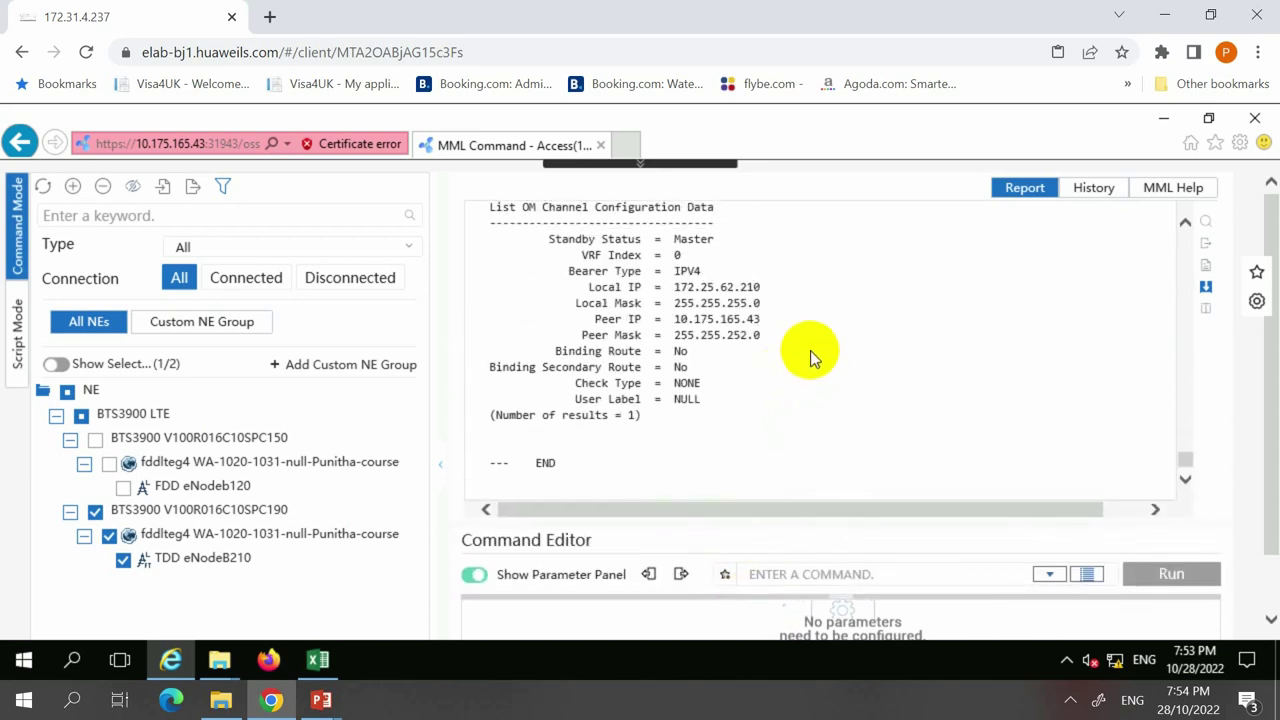
{"action": "scroll", "coordinate": [808, 350], "scroll_direction": "up", "scroll_amount": 2}
{"action": "left_click_drag", "start_coordinate": [757, 379], "coordinate": [676, 380]}
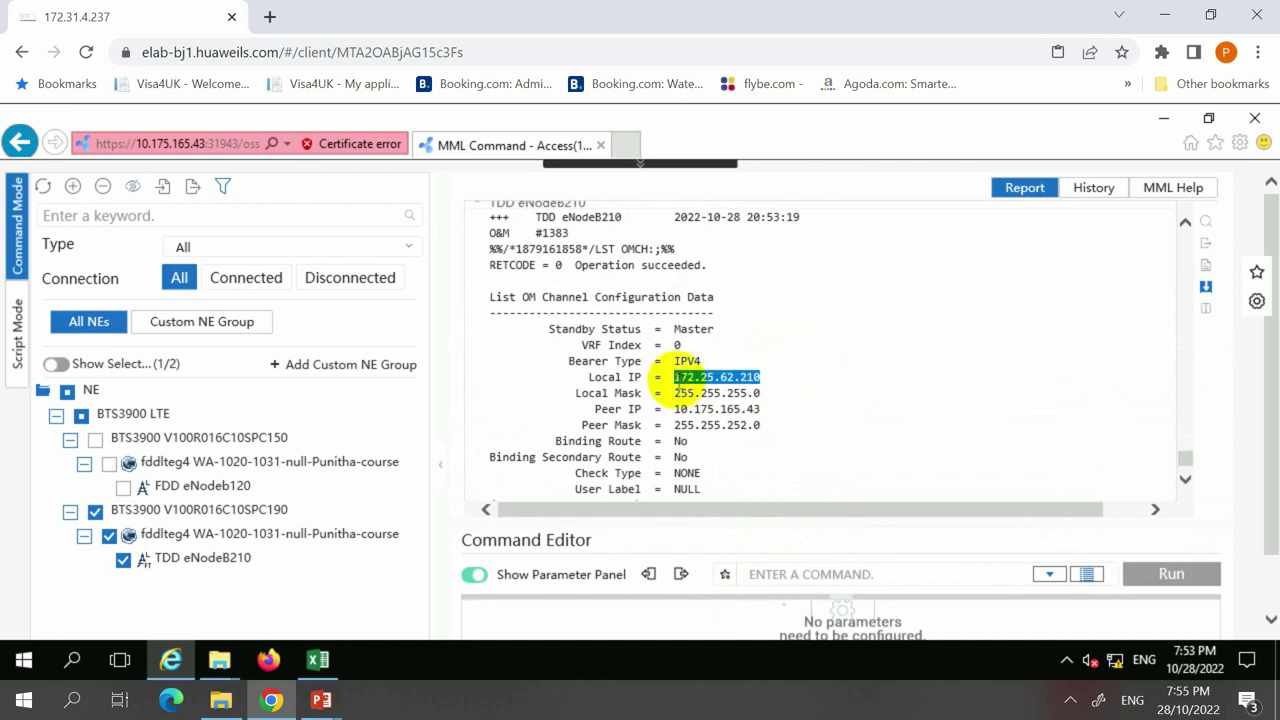
{"action": "double_click", "coordinate": [707, 409]}
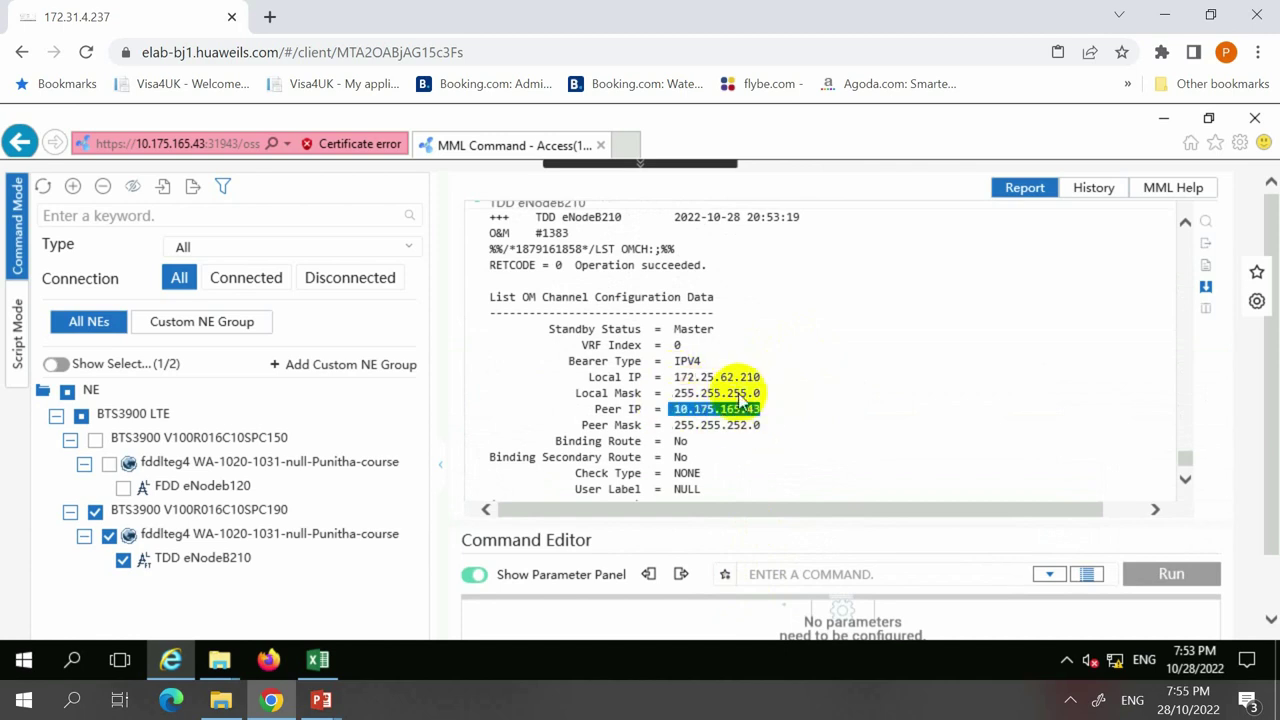
{"action": "scroll", "coordinate": [740, 405], "scroll_direction": "down", "scroll_amount": 2}
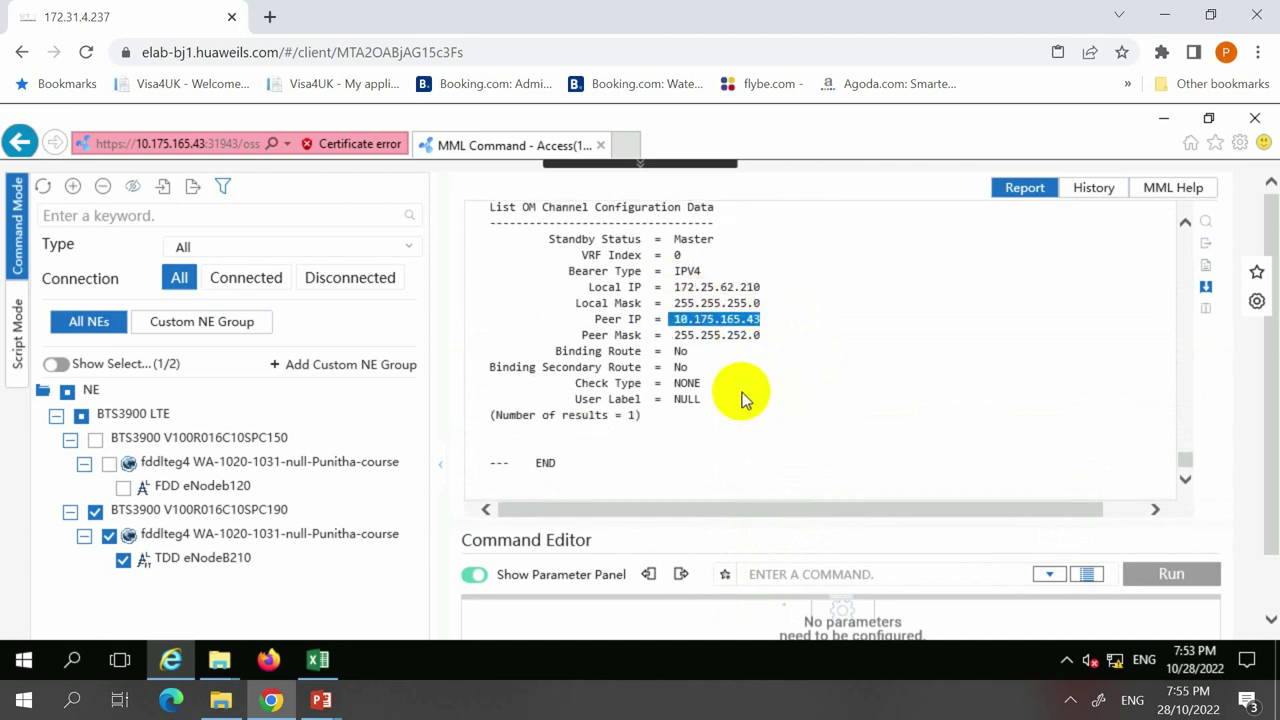
{"action": "left_click", "coordinate": [771, 568]}
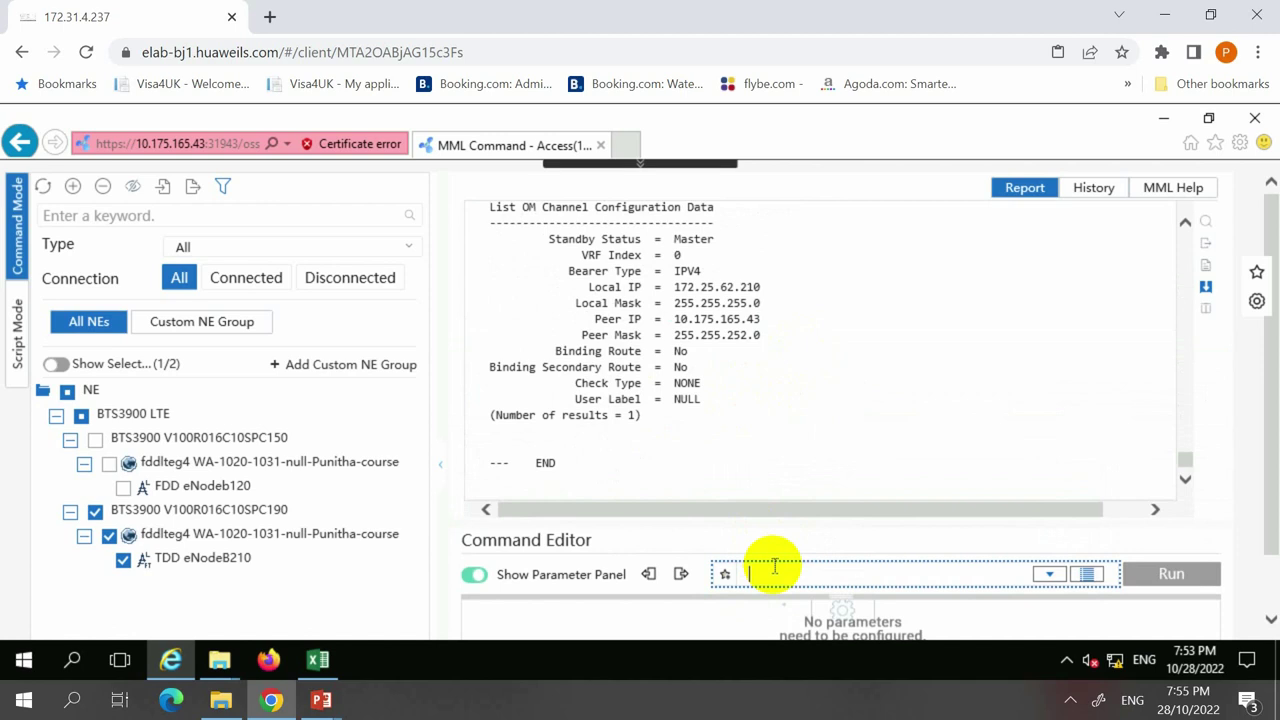
Run DSP OMCH and highlight the OM Channel Status (Normal) and Used State (In Use) lines.
{"action": "type", "text": "DSP"}
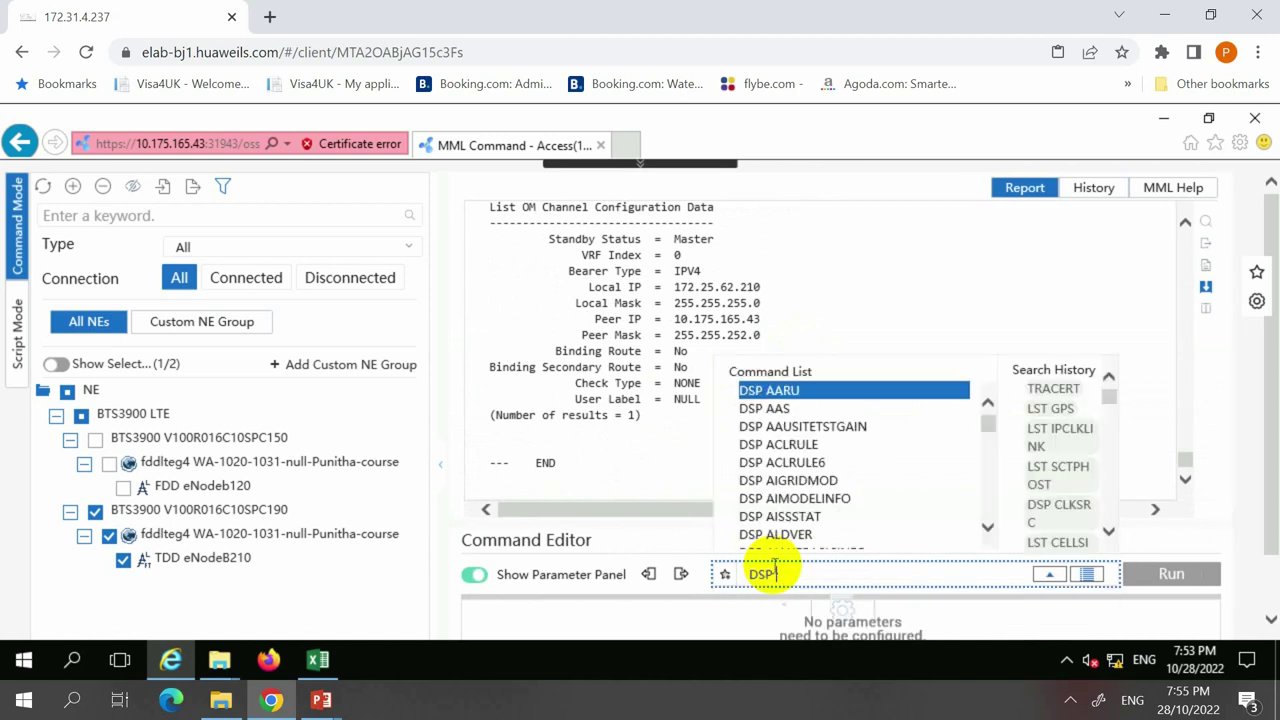
{"action": "type", "text": " OMCH"}
{"action": "key", "text": "Return"}
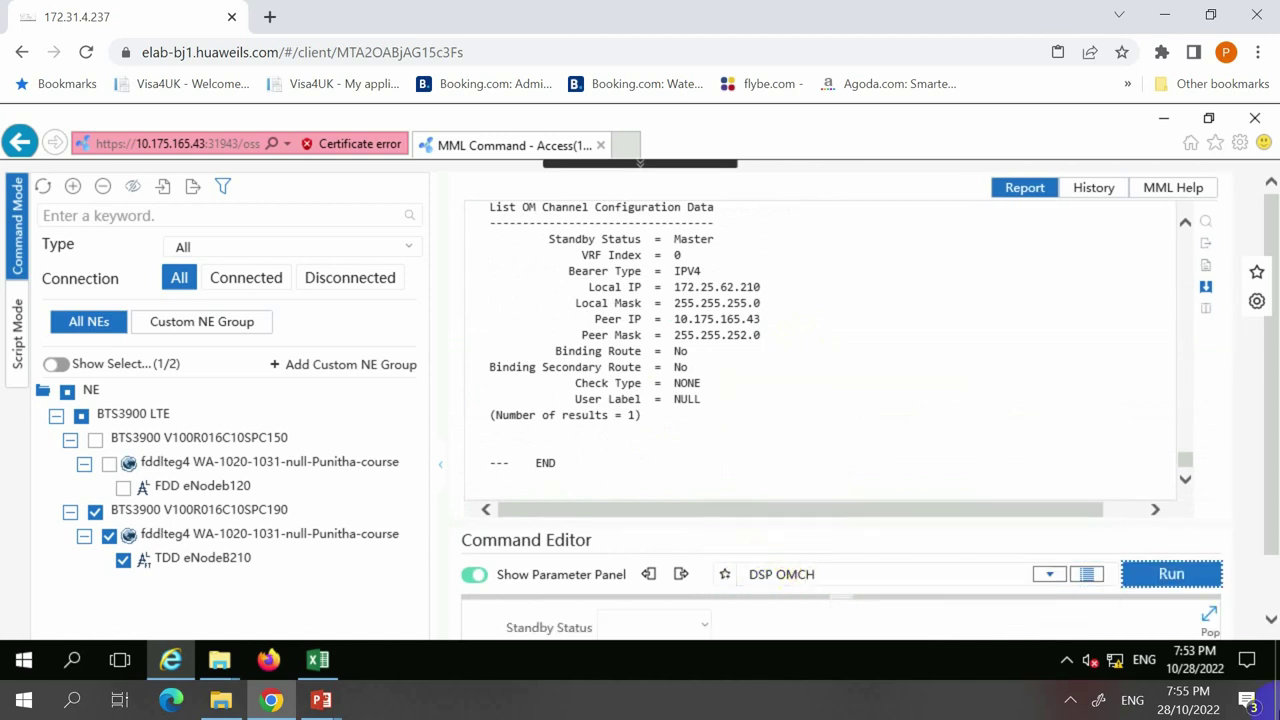
{"action": "left_click", "coordinate": [1163, 573]}
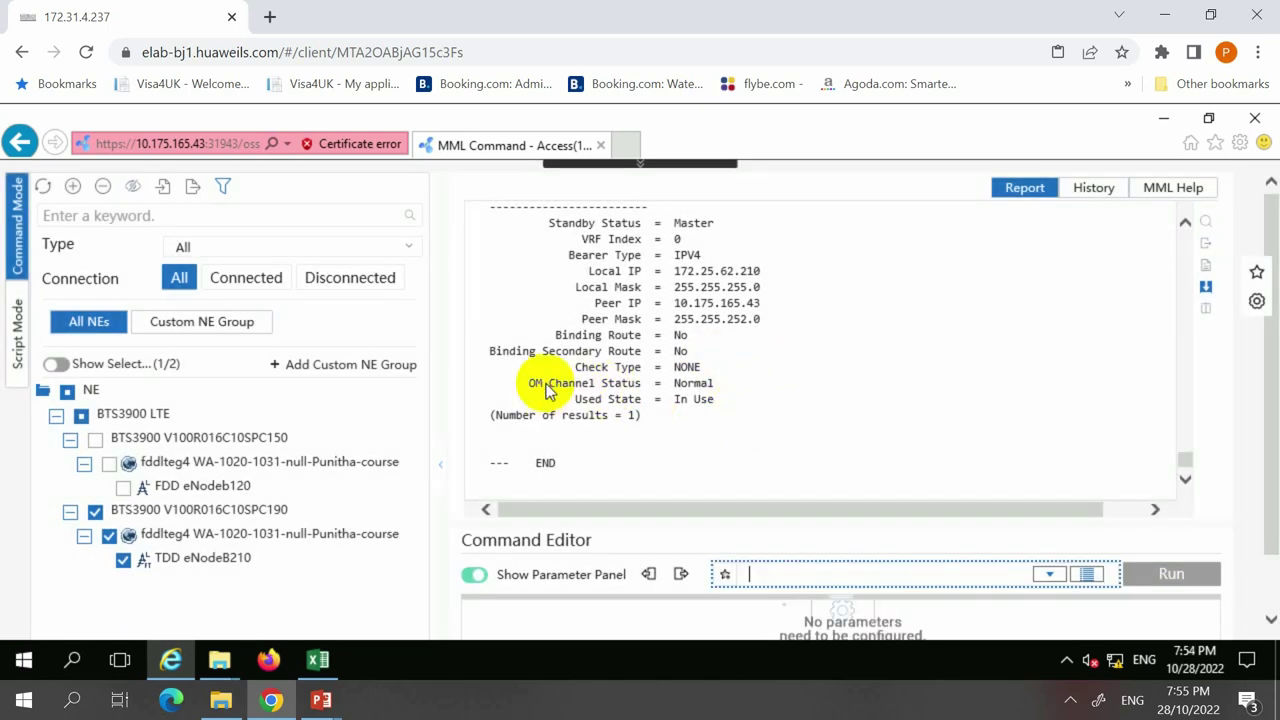
{"action": "left_click_drag", "start_coordinate": [722, 400], "coordinate": [520, 390]}
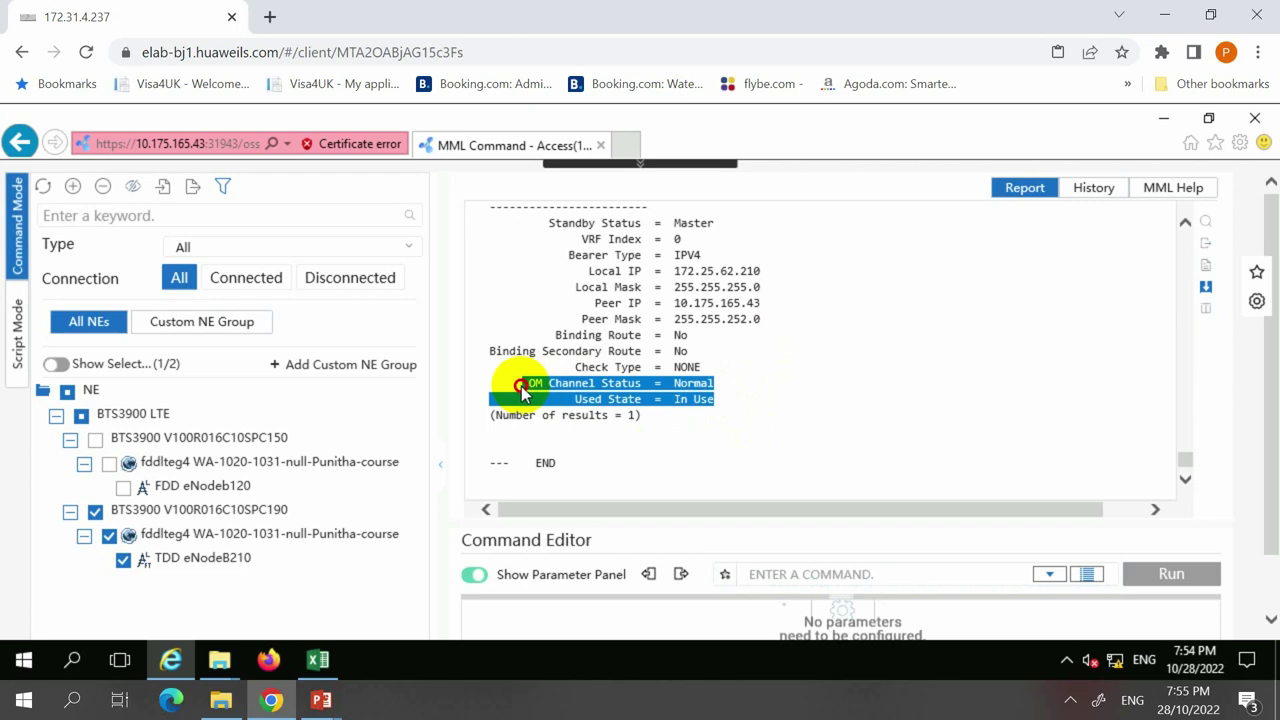
{"action": "left_click", "coordinate": [845, 414]}
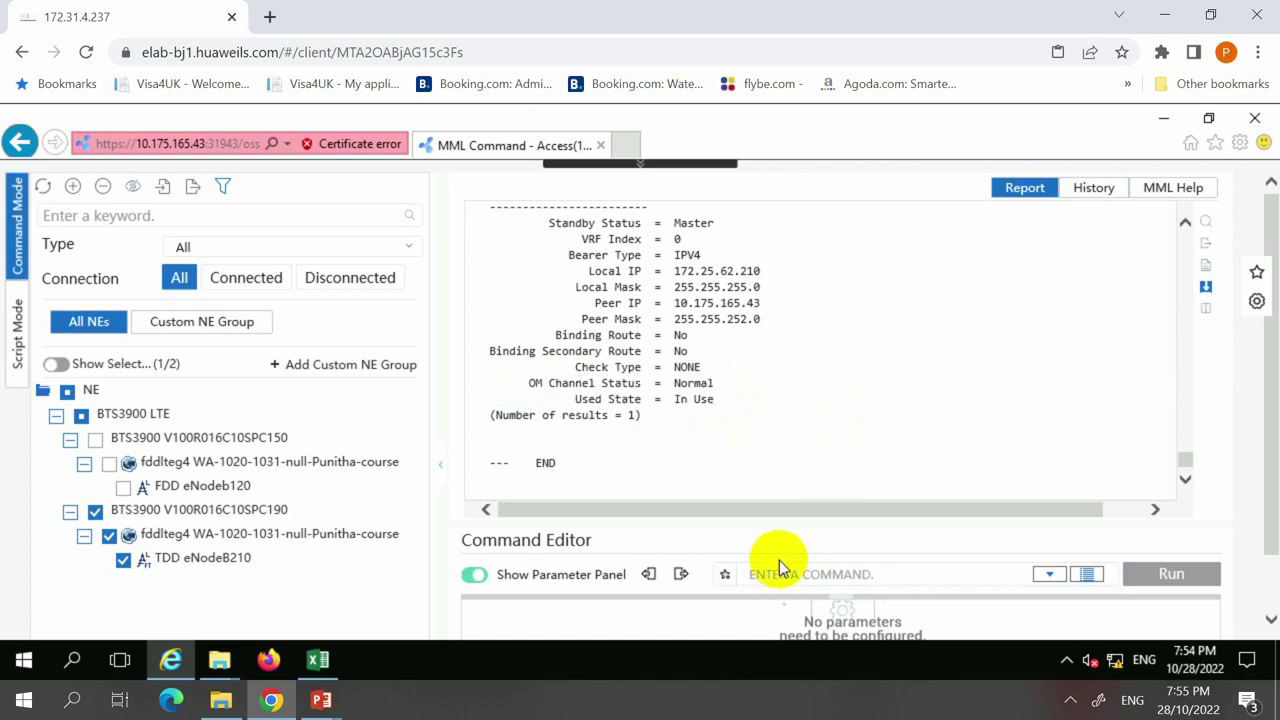
{"action": "left_click", "coordinate": [745, 573]}
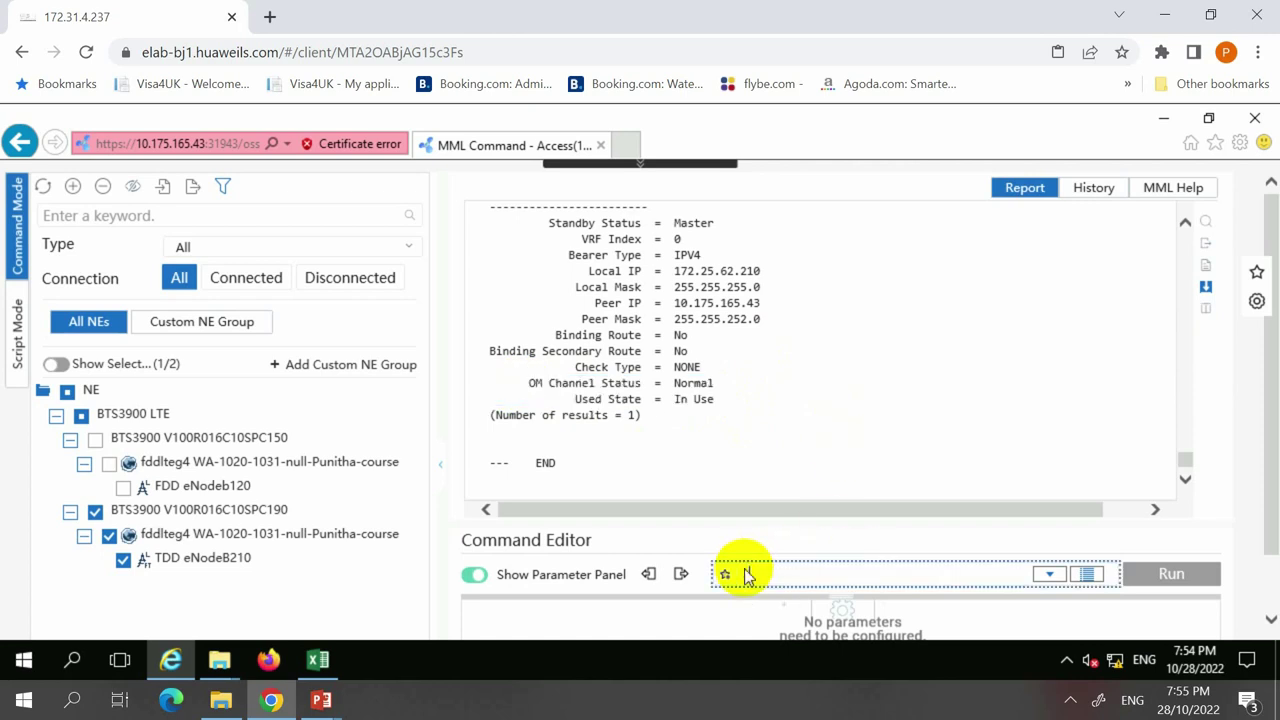
Load ADD OMCH with its Bearer Type, Local IP and mask fields visible, then return to the slide show.
{"action": "type", "text": "ADD OMCH"}
{"action": "key", "text": "Return"}
{"action": "left_click_drag", "start_coordinate": [797, 594], "coordinate": [834, 437]}
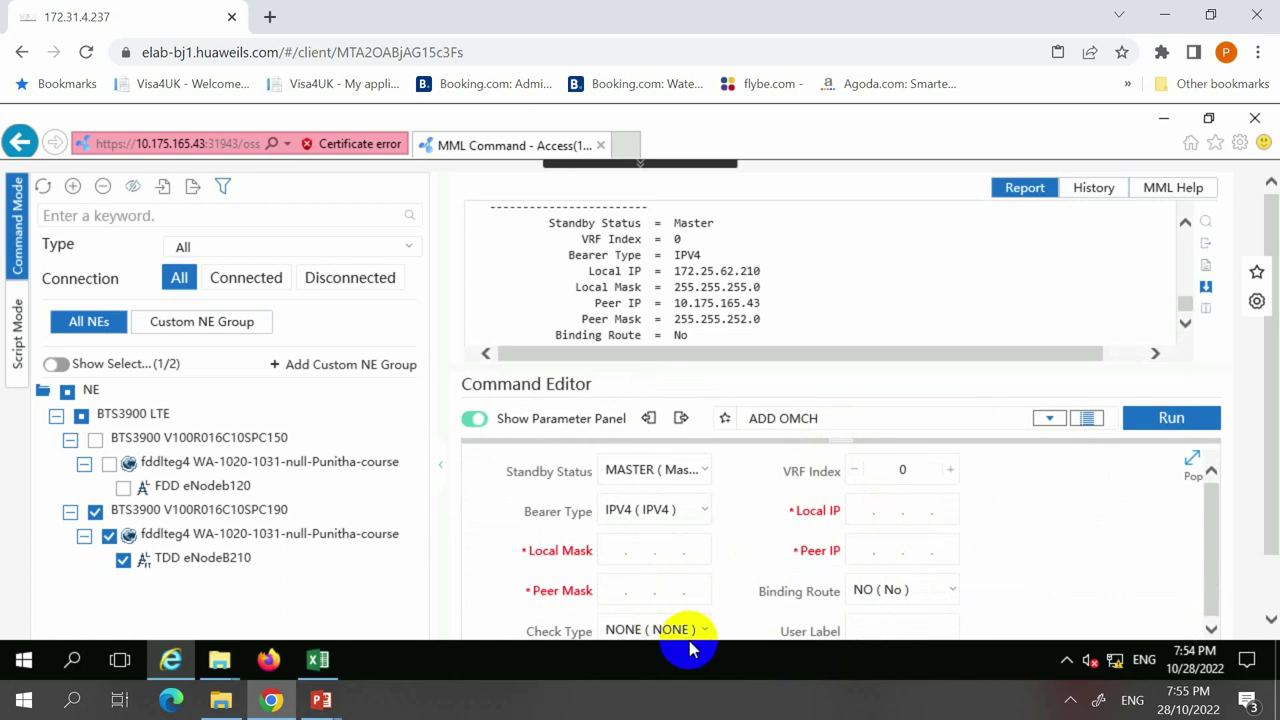
{"action": "left_click", "coordinate": [320, 700]}
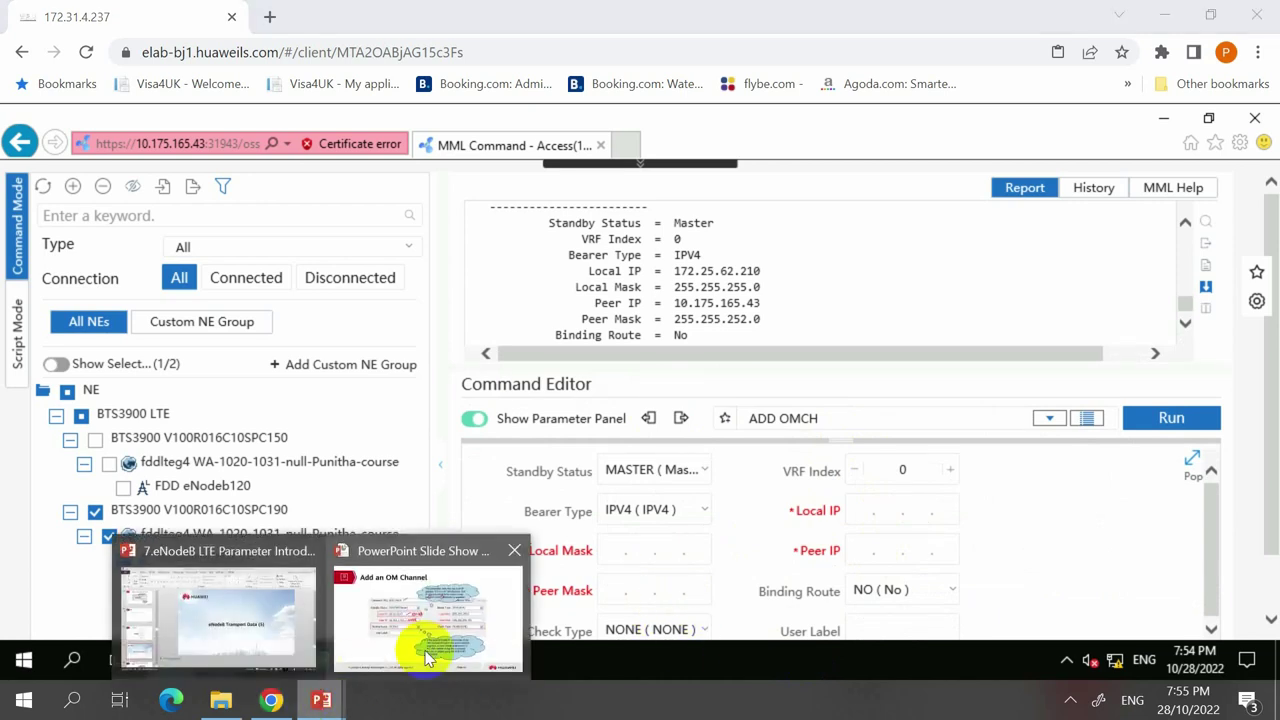
{"action": "left_click", "coordinate": [417, 650]}
On slide 94, underline S1 control plane, user, eNodeB, same IP address; circle SCTPHOST and S1 boxes.
{"action": "key", "text": "Right"}
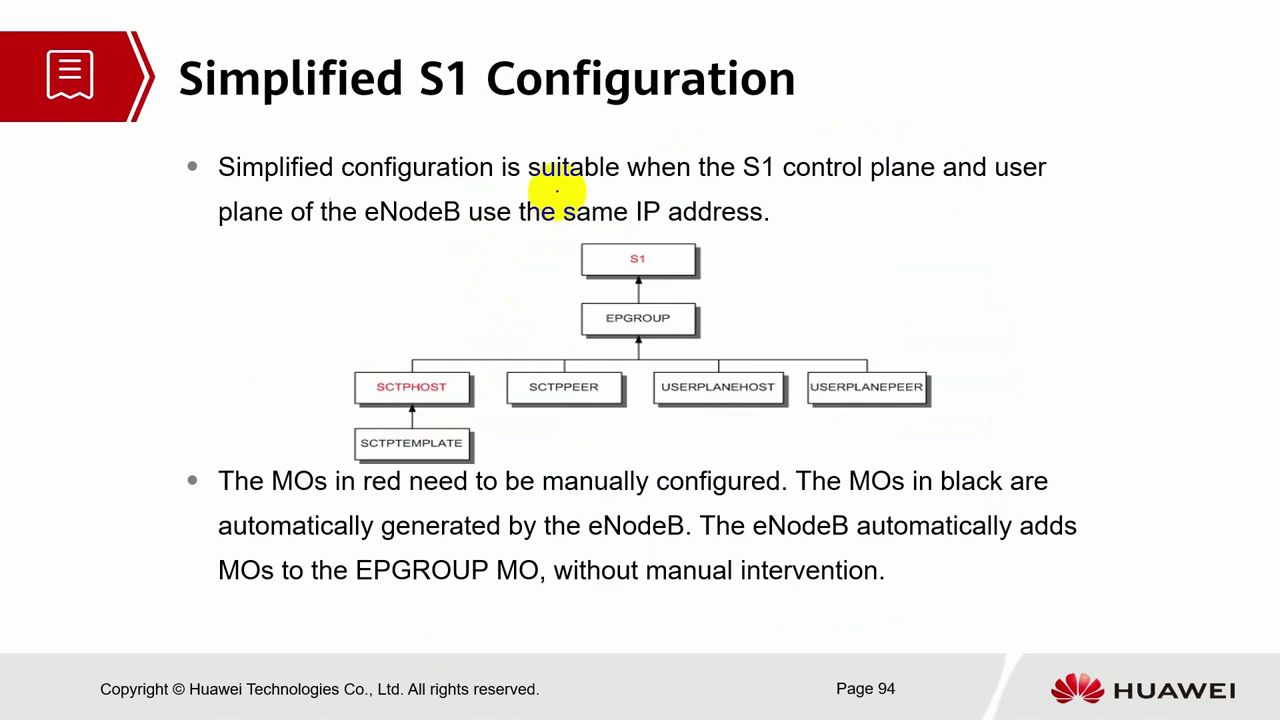
{"action": "left_click_drag", "start_coordinate": [745, 180], "coordinate": [880, 182]}
{"action": "left_click_drag", "start_coordinate": [995, 180], "coordinate": [1042, 176]}
{"action": "left_click_drag", "start_coordinate": [408, 232], "coordinate": [462, 230]}
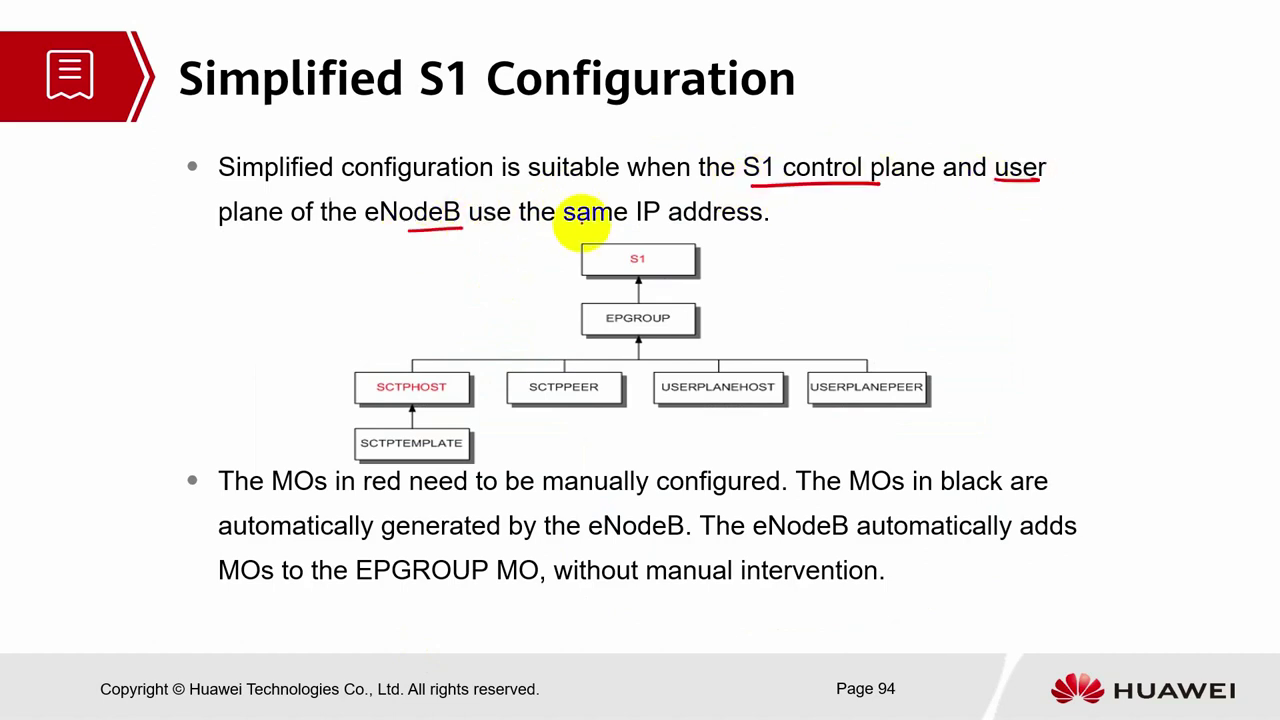
{"action": "left_click_drag", "start_coordinate": [560, 228], "coordinate": [708, 220]}
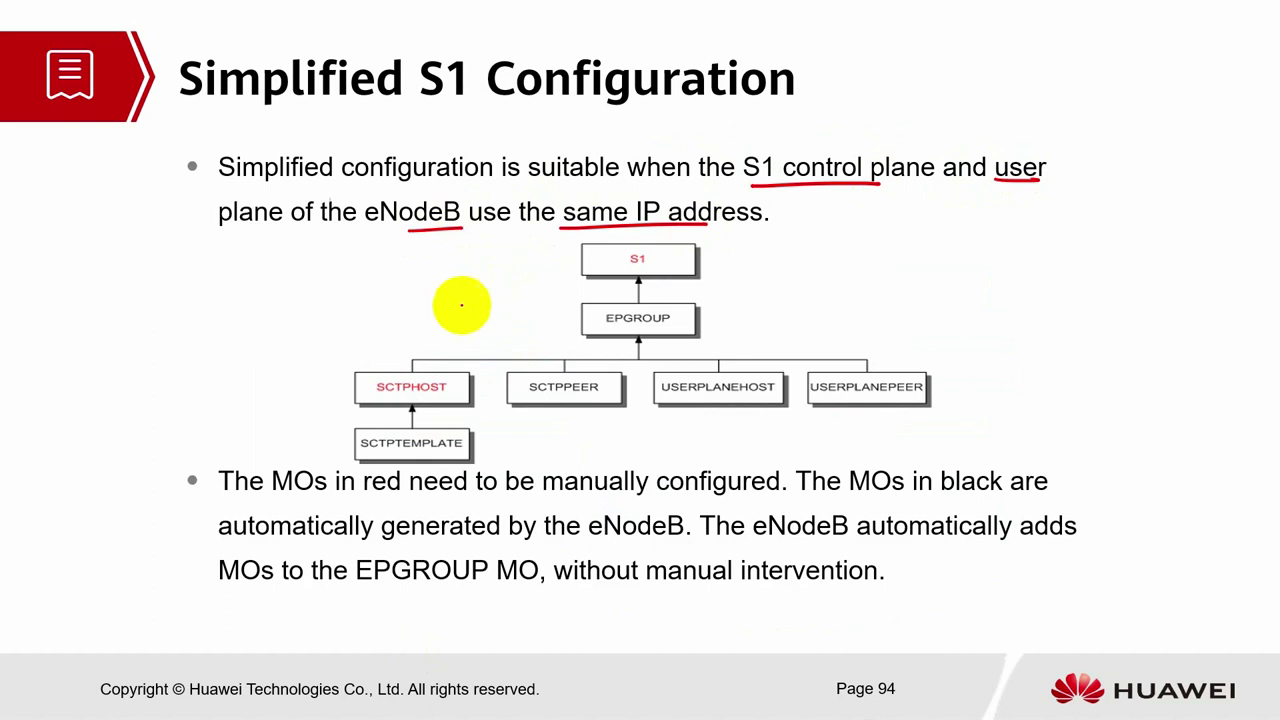
{"action": "mouse_move", "coordinate": [442, 365]}
{"action": "left_mouse_down"}
{"action": "mouse_move", "coordinate": [364, 380]}
{"action": "mouse_move", "coordinate": [471, 371]}
{"action": "left_mouse_up"}
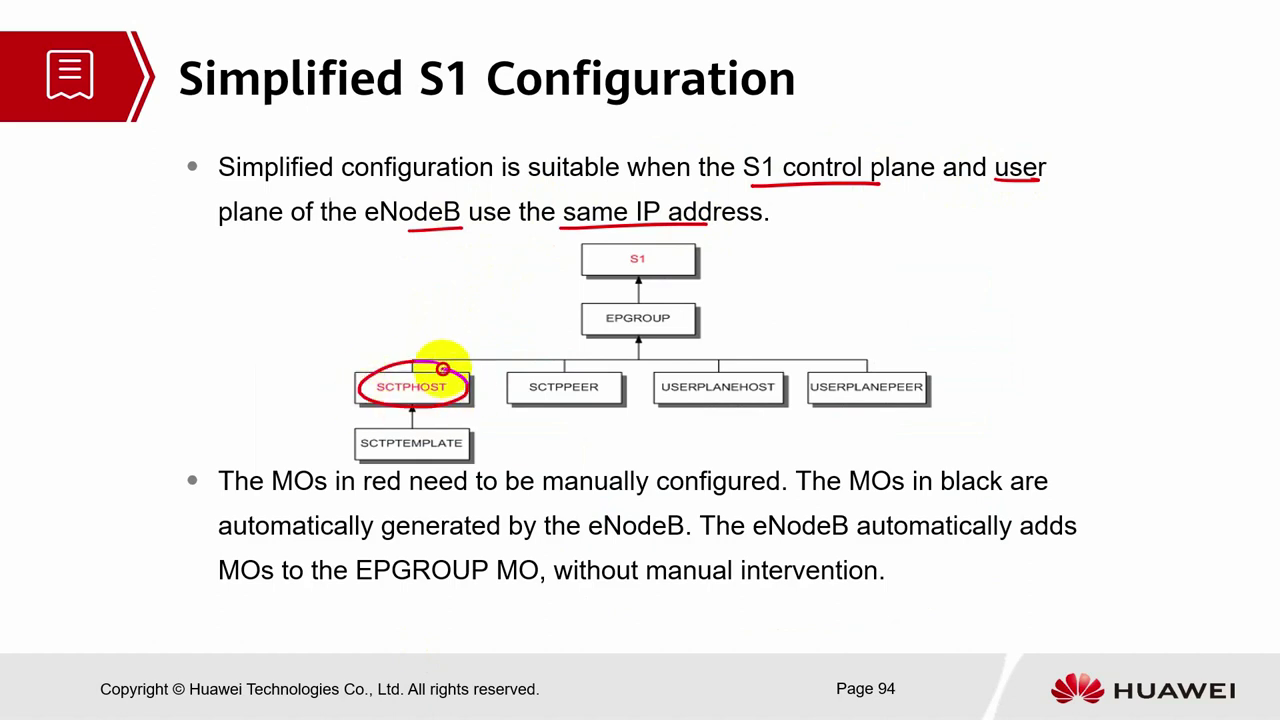
{"action": "mouse_move", "coordinate": [634, 286]}
{"action": "left_mouse_down"}
{"action": "mouse_move", "coordinate": [651, 257]}
{"action": "mouse_move", "coordinate": [670, 265]}
{"action": "left_mouse_up"}
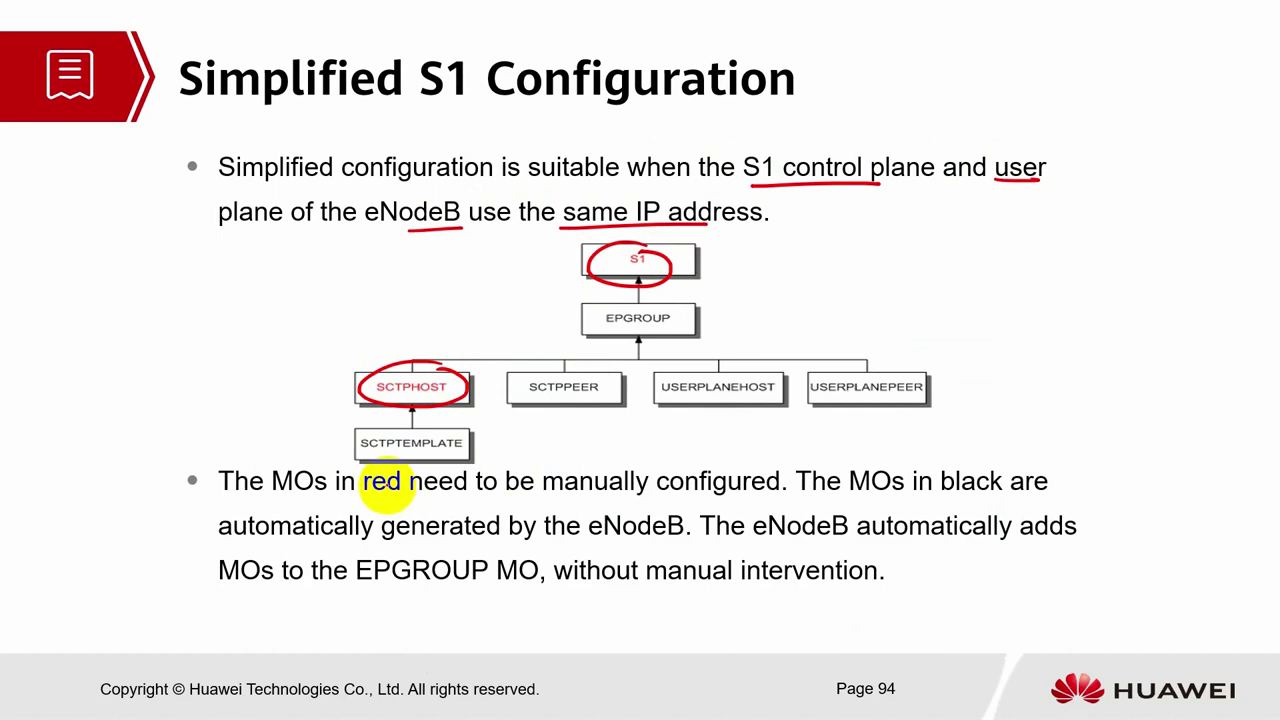
Ink 'eNB IP' and "Automated" above the boxes; underline configured, black are, automatically, eNodeB.
{"action": "left_click_drag", "start_coordinate": [640, 496], "coordinate": [703, 497]}
{"action": "left_click_drag", "start_coordinate": [362, 352], "coordinate": [462, 346]}
{"action": "left_click_drag", "start_coordinate": [964, 493], "coordinate": [1036, 493]}
{"action": "left_click_drag", "start_coordinate": [318, 540], "coordinate": [372, 539]}
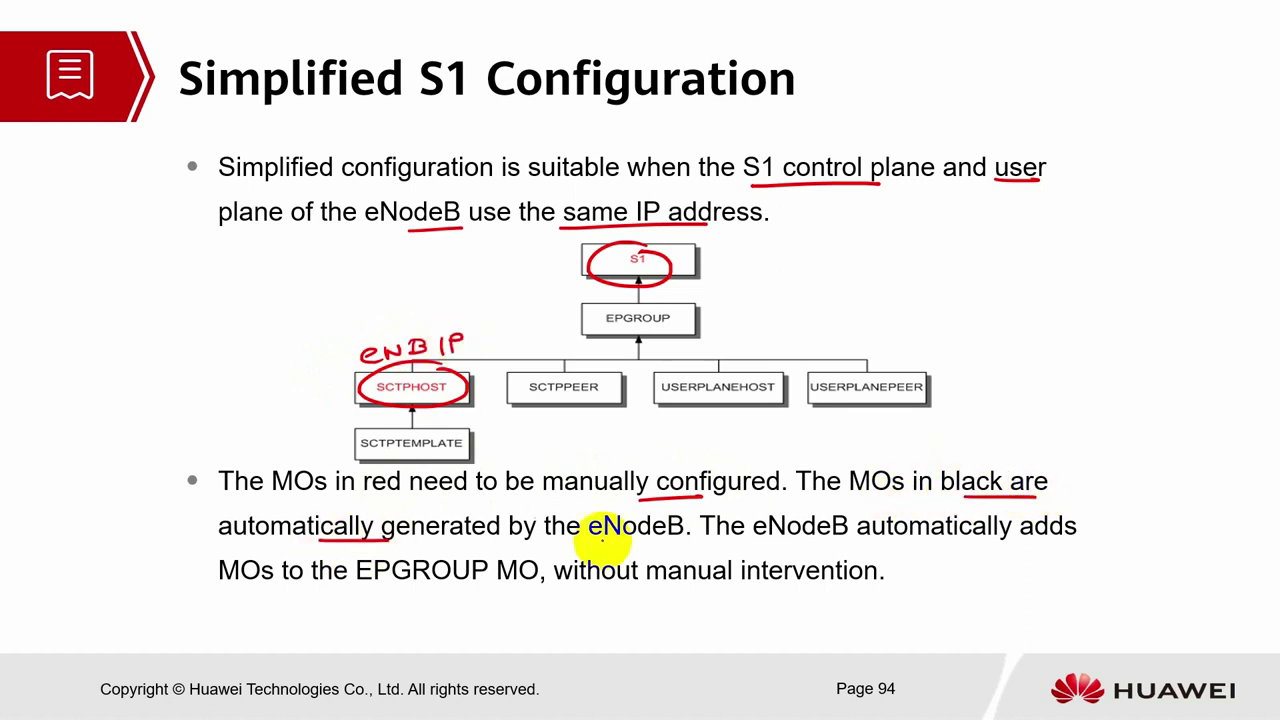
{"action": "left_click_drag", "start_coordinate": [615, 545], "coordinate": [672, 545]}
{"action": "left_click_drag", "start_coordinate": [651, 363], "coordinate": [842, 342]}
{"action": "left_click_drag", "start_coordinate": [616, 348], "coordinate": [628, 352]}
Underline automatically, MOs, EPGROUP and manual intervention, then switch to laser and go to slide 95.
{"action": "left_click_drag", "start_coordinate": [857, 546], "coordinate": [935, 545]}
{"action": "left_click_drag", "start_coordinate": [228, 590], "coordinate": [275, 591]}
{"action": "left_click_drag", "start_coordinate": [393, 592], "coordinate": [465, 592]}
{"action": "left_click_drag", "start_coordinate": [702, 591], "coordinate": [796, 590]}
{"action": "key", "text": "ctrl+l"}
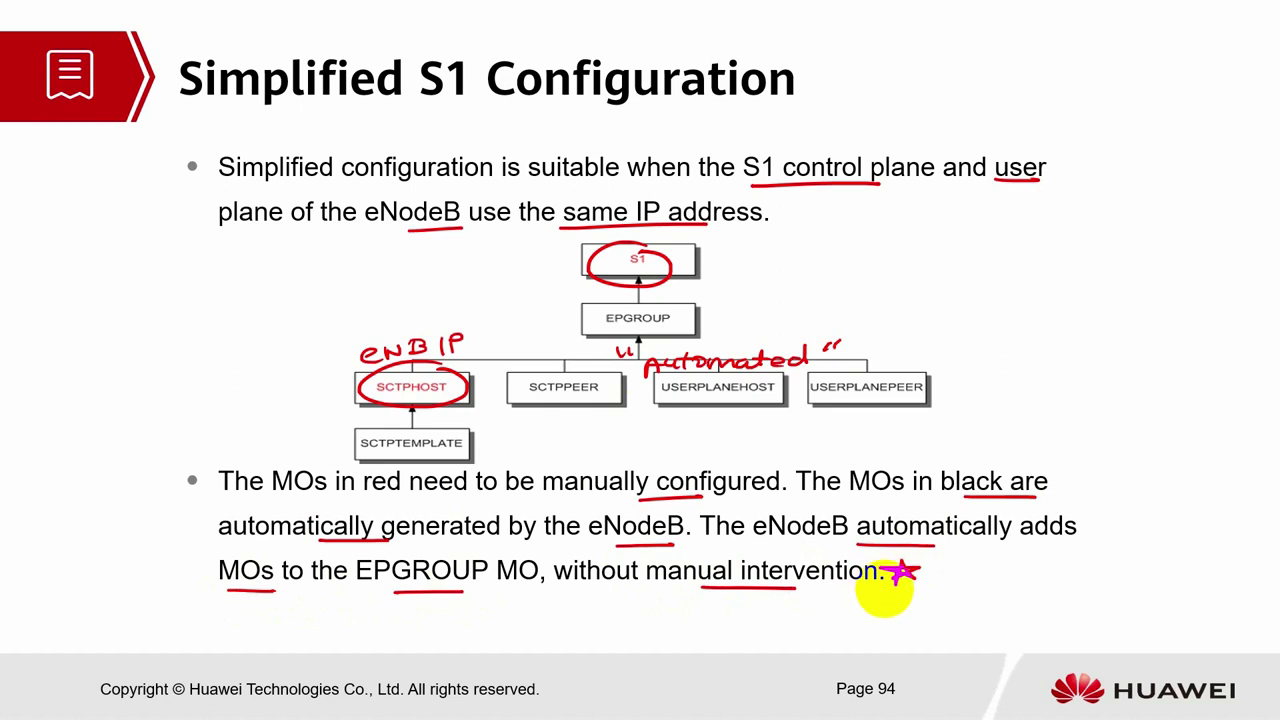
{"action": "key", "text": "Right"}
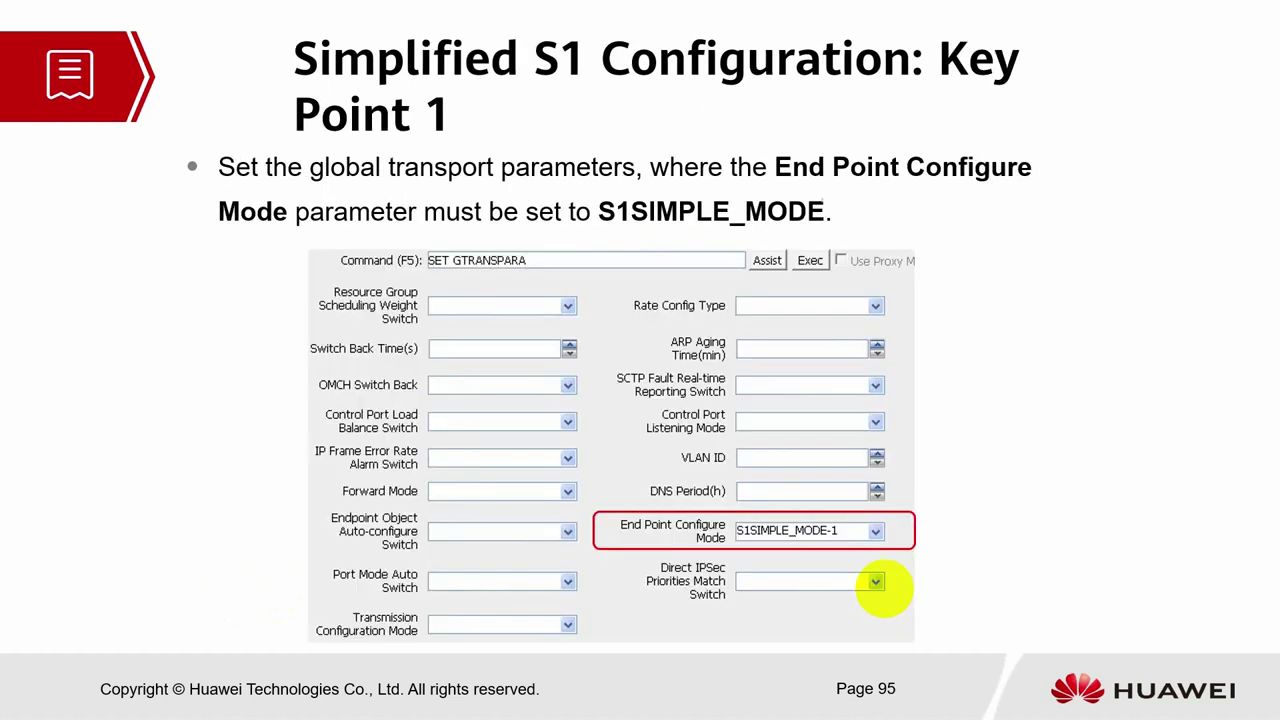
Underline title and bullet key words, S1SIMPLE_MODE, and arrow and tick the End Point Configure Mode row.
{"action": "left_click_drag", "start_coordinate": [540, 97], "coordinate": [621, 94]}
{"action": "left_click_drag", "start_coordinate": [344, 147], "coordinate": [423, 147]}
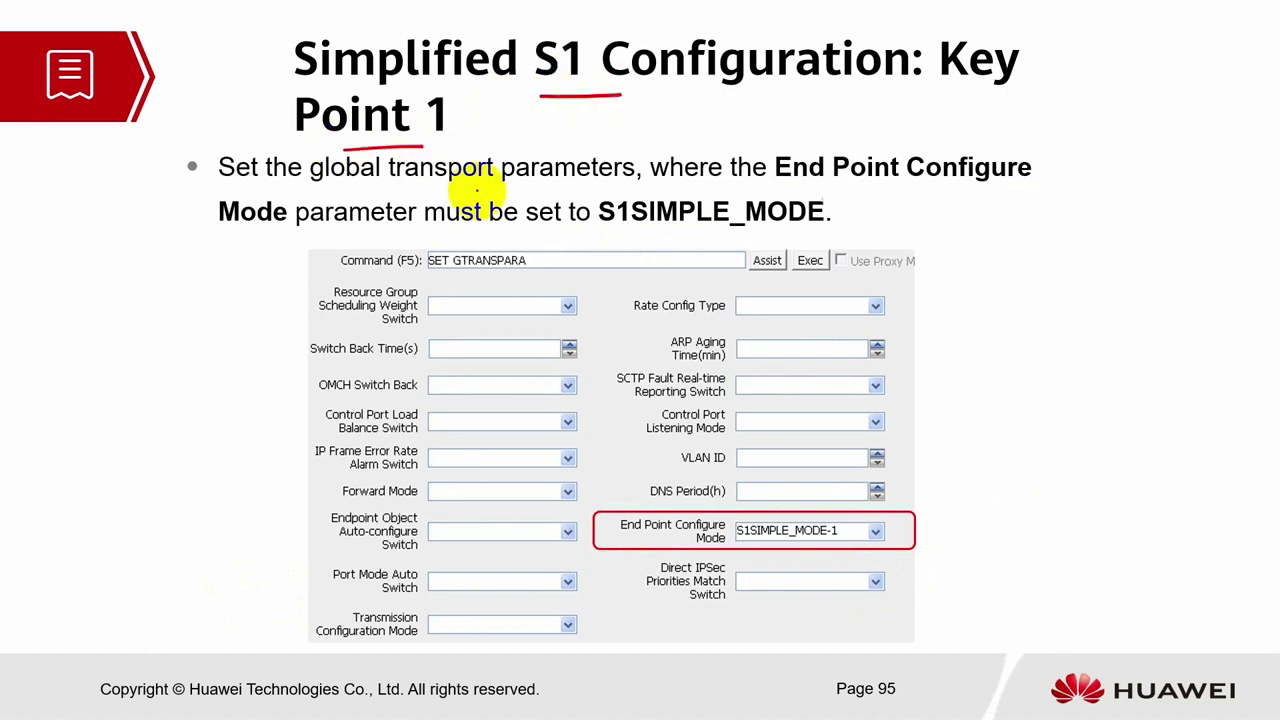
{"action": "left_click_drag", "start_coordinate": [390, 198], "coordinate": [476, 197]}
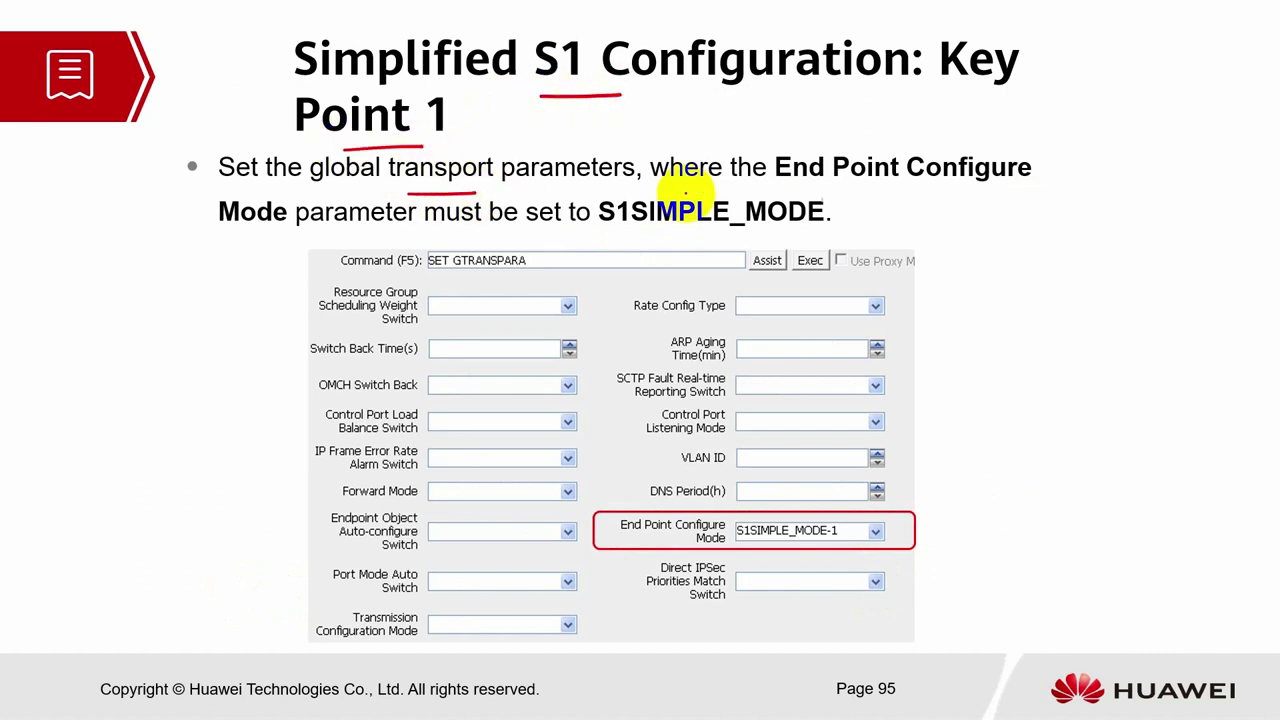
{"action": "left_click_drag", "start_coordinate": [836, 185], "coordinate": [935, 185]}
{"action": "left_click_drag", "start_coordinate": [290, 231], "coordinate": [237, 231]}
{"action": "left_click_drag", "start_coordinate": [608, 497], "coordinate": [618, 505]}
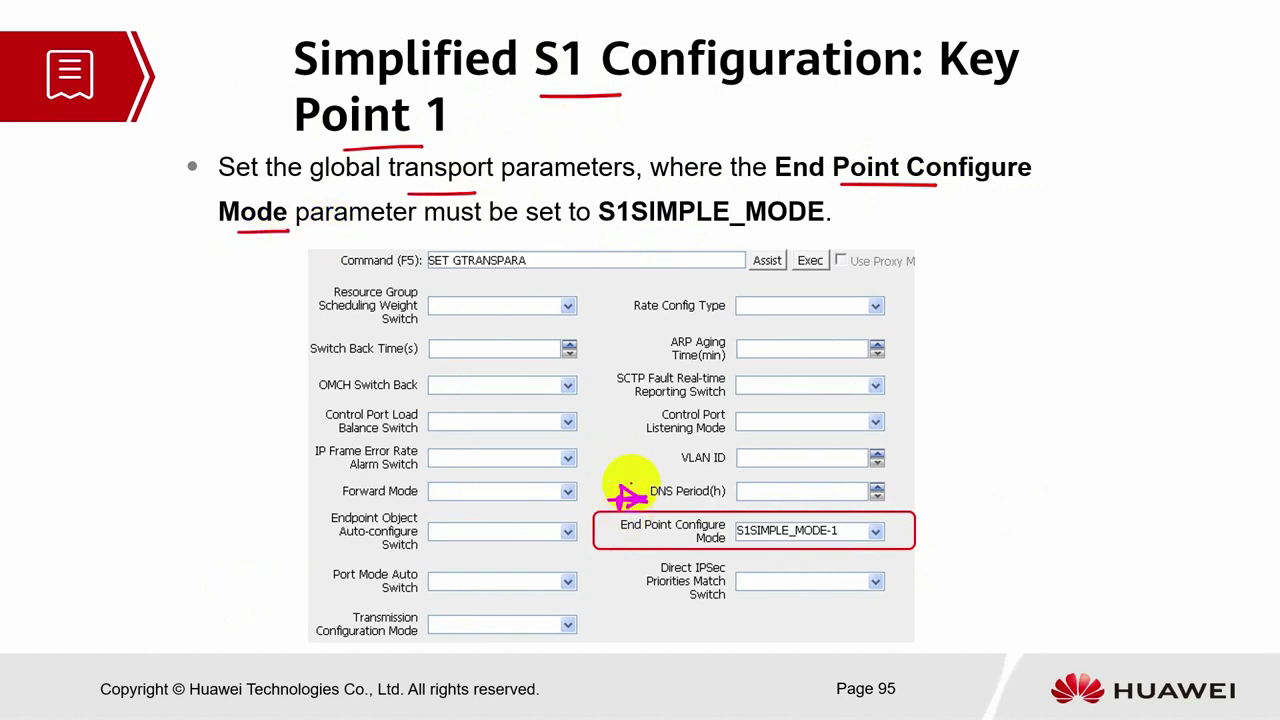
{"action": "left_click_drag", "start_coordinate": [703, 234], "coordinate": [624, 235]}
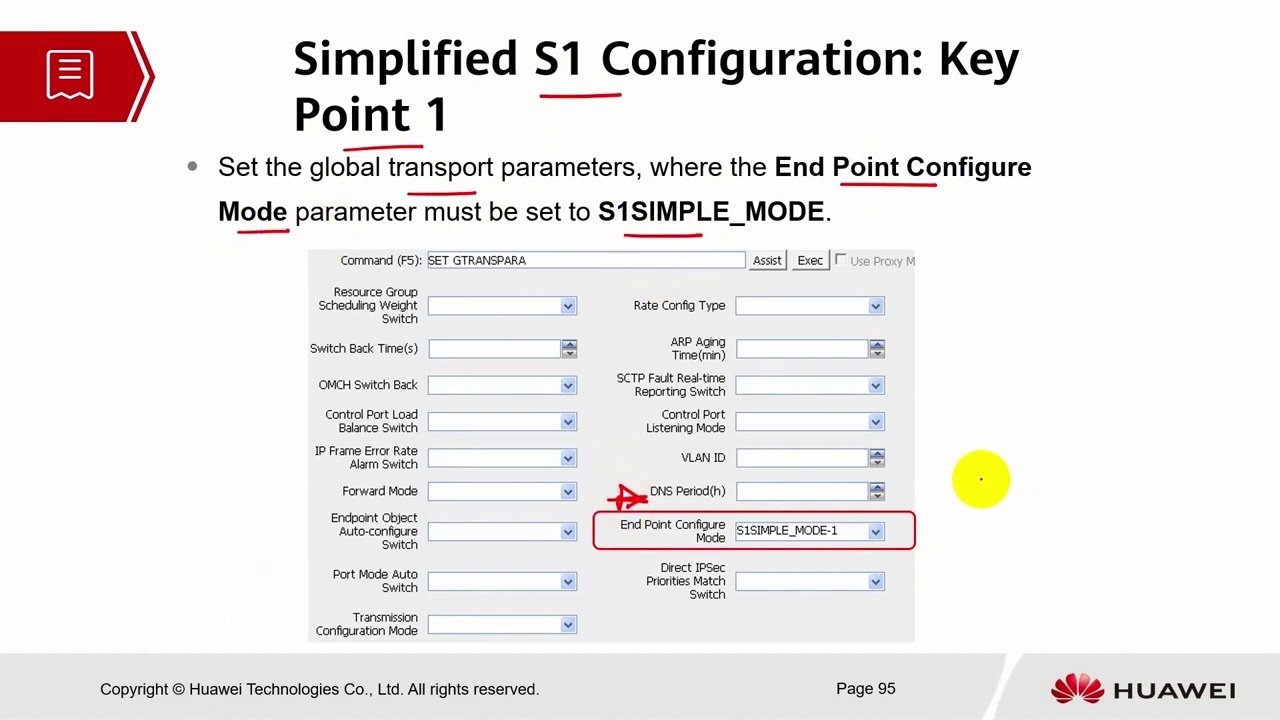
{"action": "left_click_drag", "start_coordinate": [935, 527], "coordinate": [975, 508]}
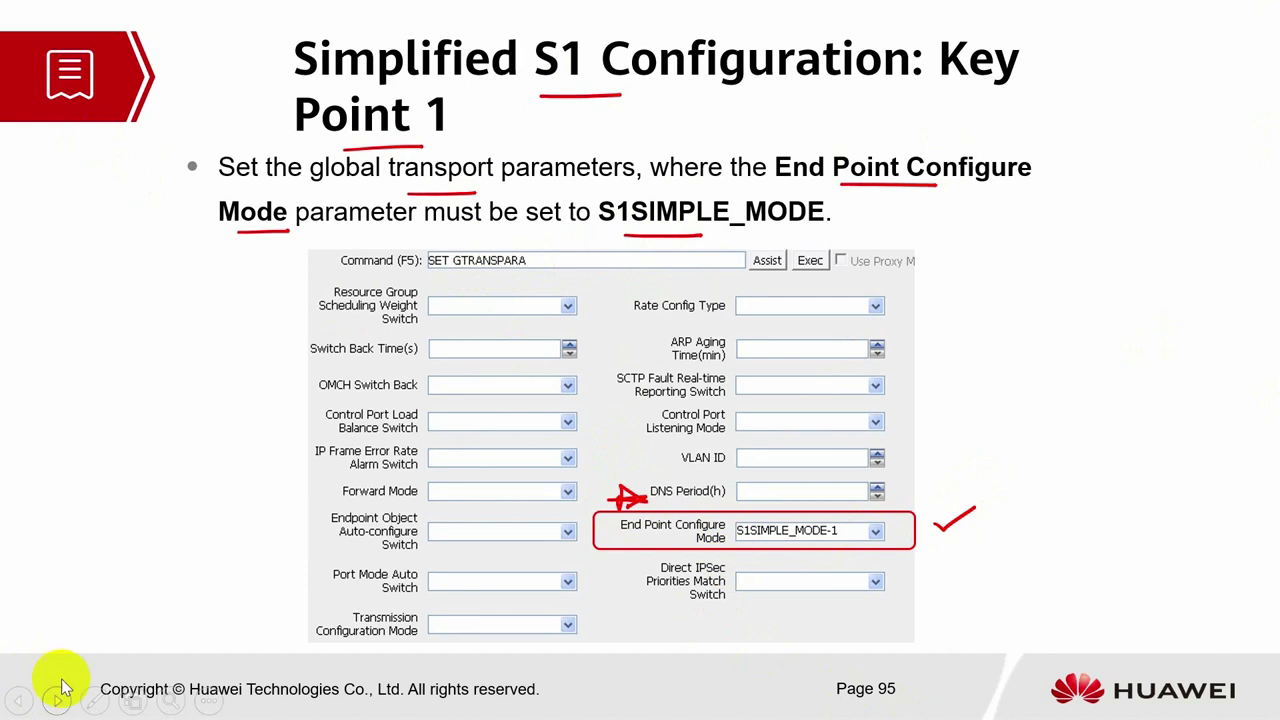
Show the taskbar during the slide show and switch back to iMaster MAE in Chrome.
{"action": "left_click", "coordinate": [209, 702]}
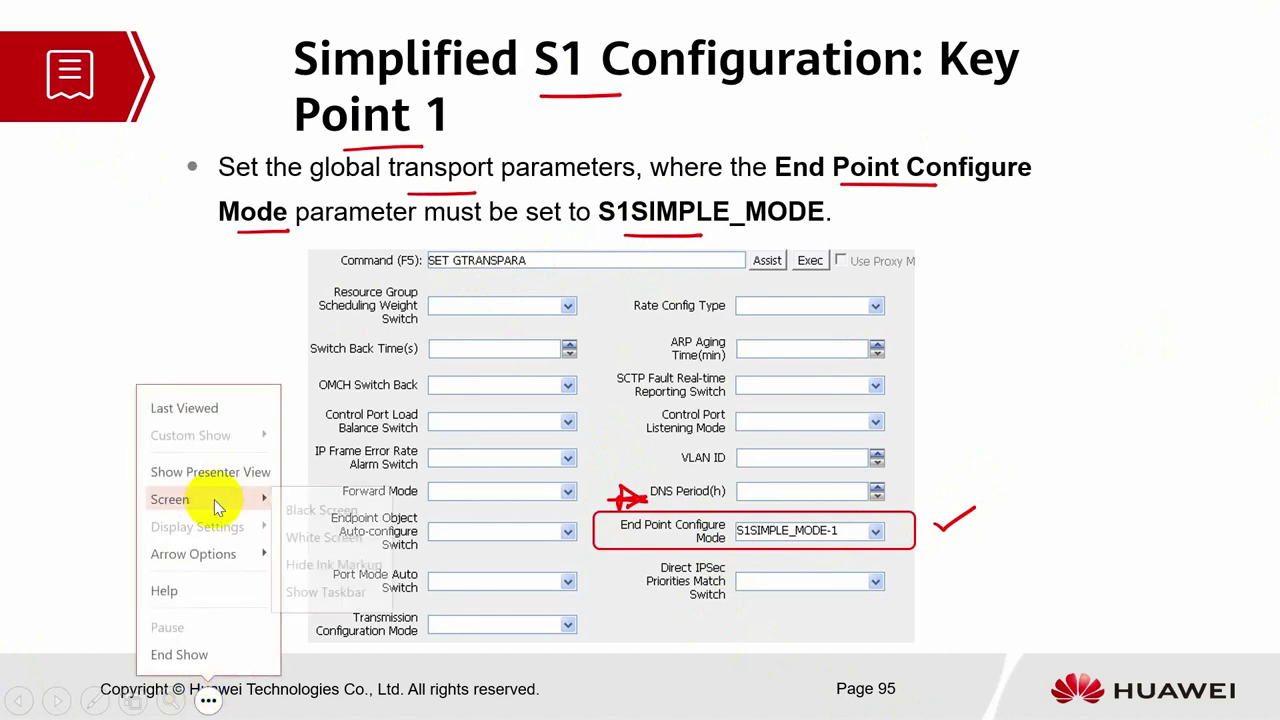
{"action": "mouse_move", "coordinate": [214, 499]}
{"action": "left_click", "coordinate": [348, 598]}
{"action": "left_click", "coordinate": [271, 700]}
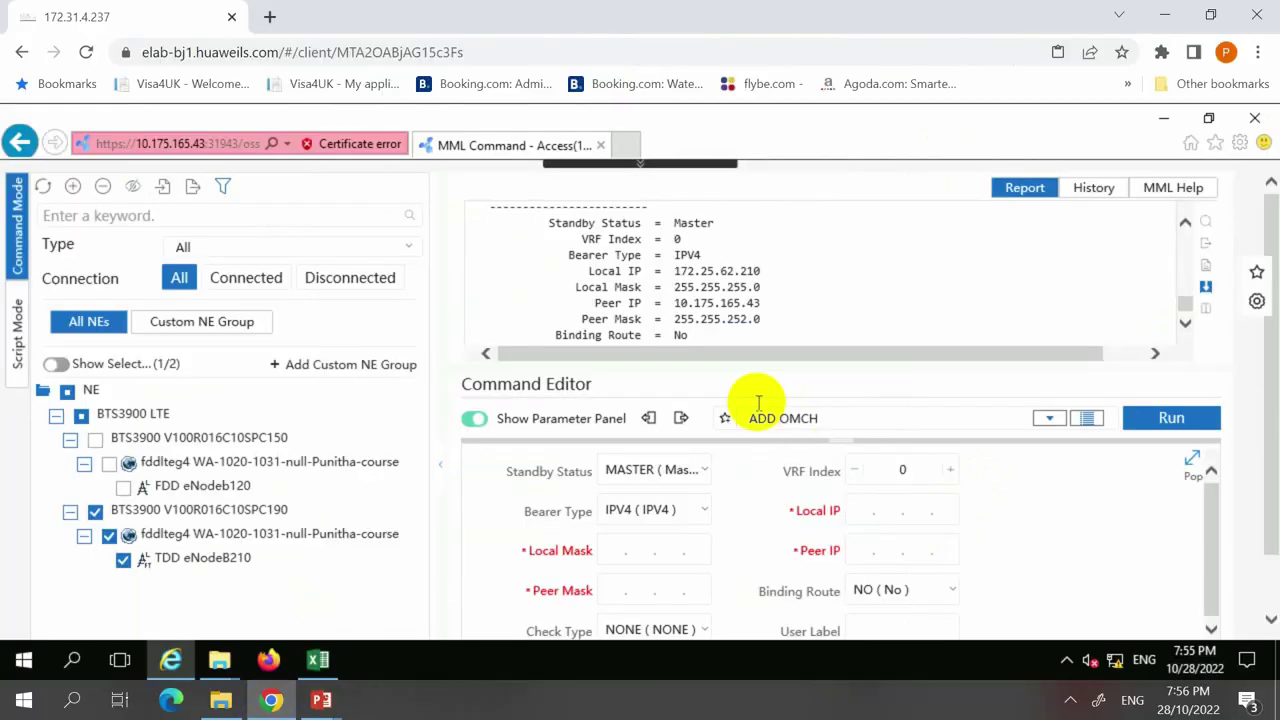
Replace ADD OMCH with SET GTRANSPARA and enlarge its parameter panel.
{"action": "left_click", "coordinate": [838, 424]}
{"action": "type", "text": "SE"}
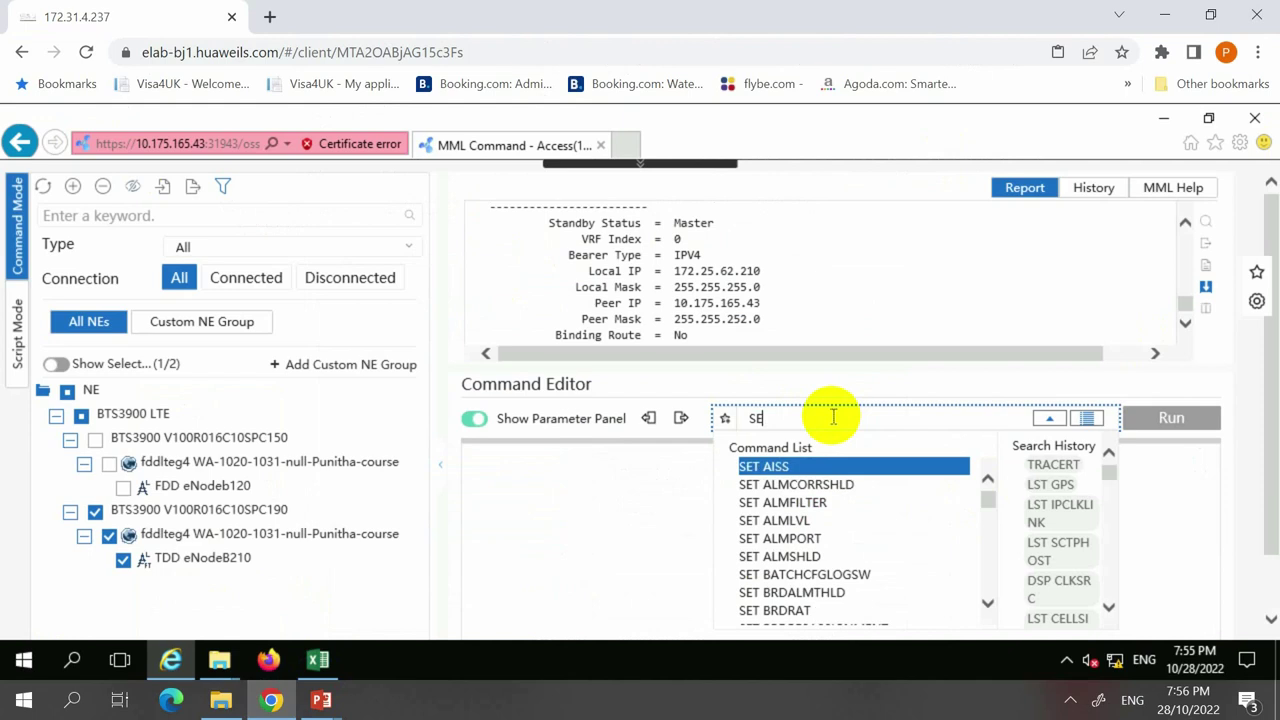
{"action": "type", "text": "T GT"}
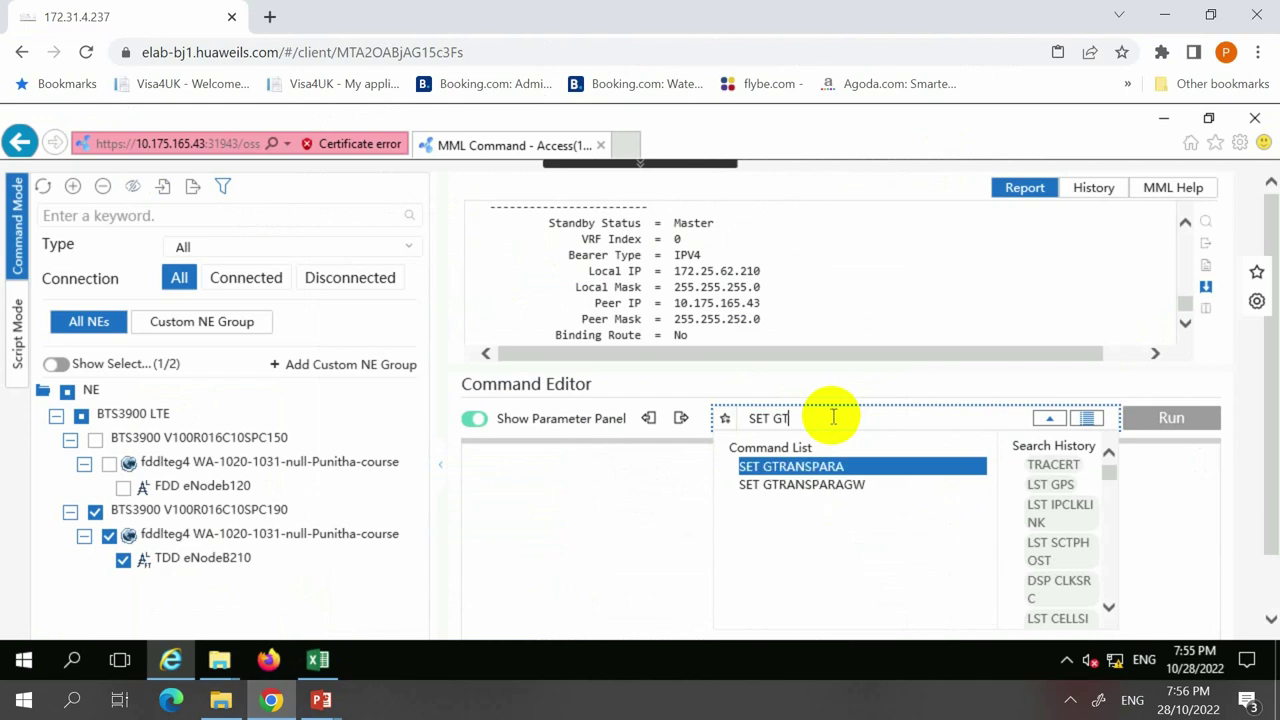
{"action": "key", "text": "Return"}
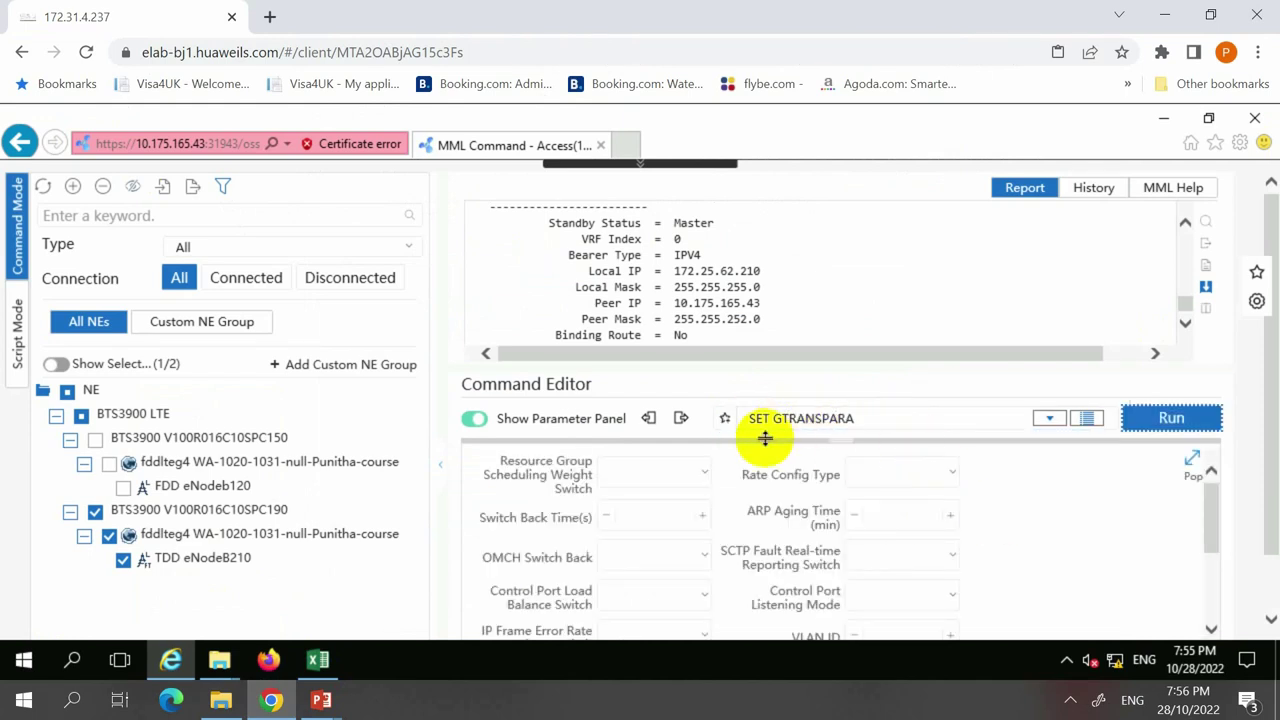
{"action": "left_click_drag", "start_coordinate": [764, 441], "coordinate": [766, 303]}
{"action": "scroll", "coordinate": [1005, 538], "scroll_direction": "down", "scroll_amount": 2}
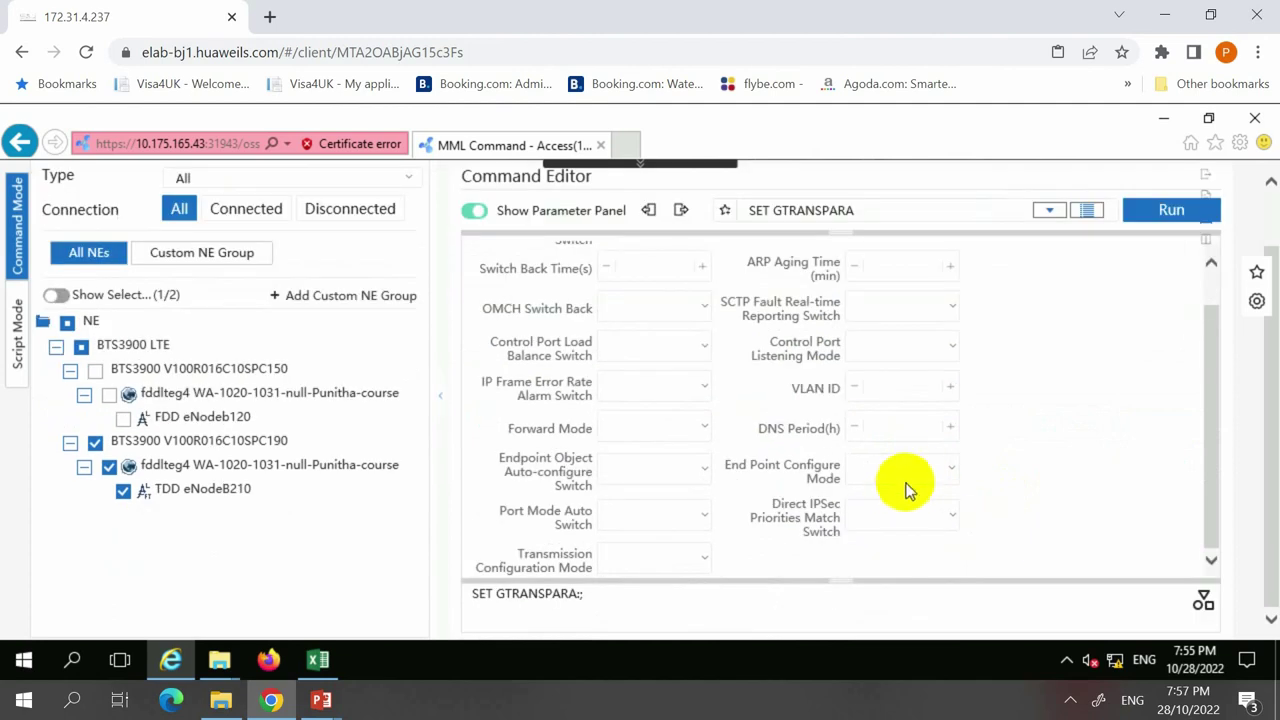
Set End Point Configure Mode to S1SIMPLE_MODE only, clearing all other modes.
{"action": "left_click", "coordinate": [907, 472]}
{"action": "left_click", "coordinate": [866, 444]}
{"action": "left_click", "coordinate": [862, 476]}
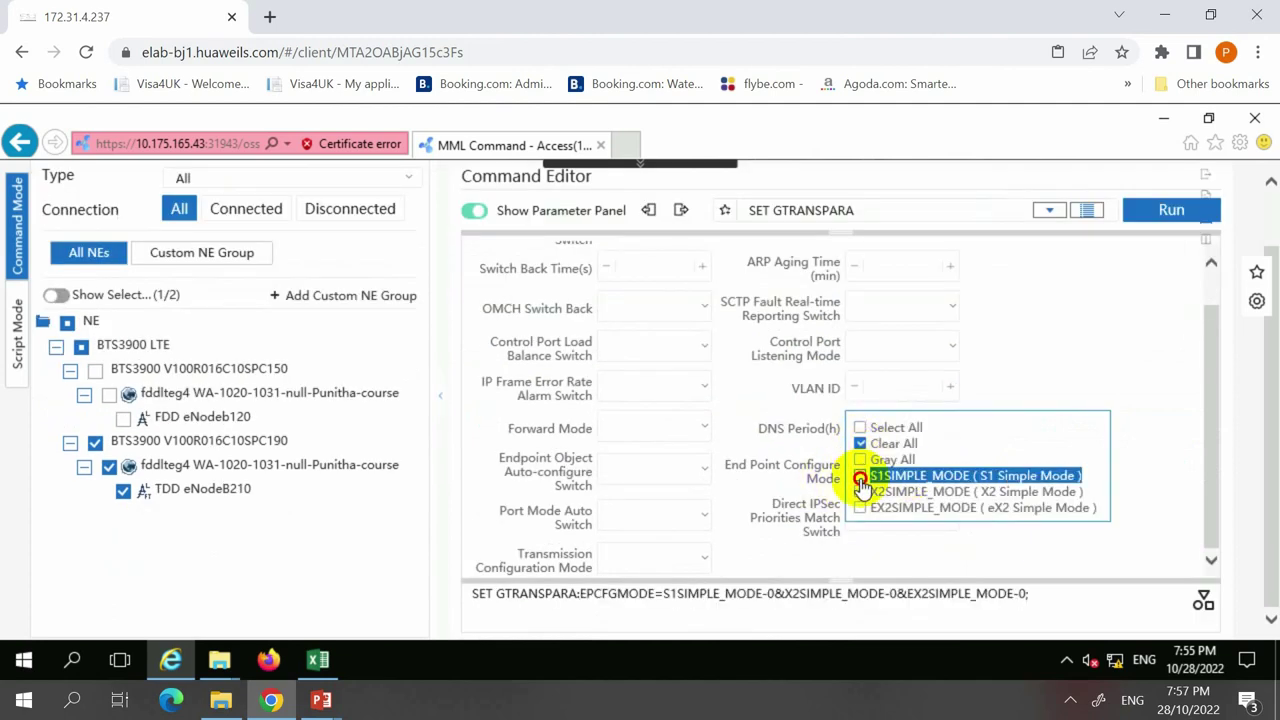
{"action": "left_click", "coordinate": [900, 595]}
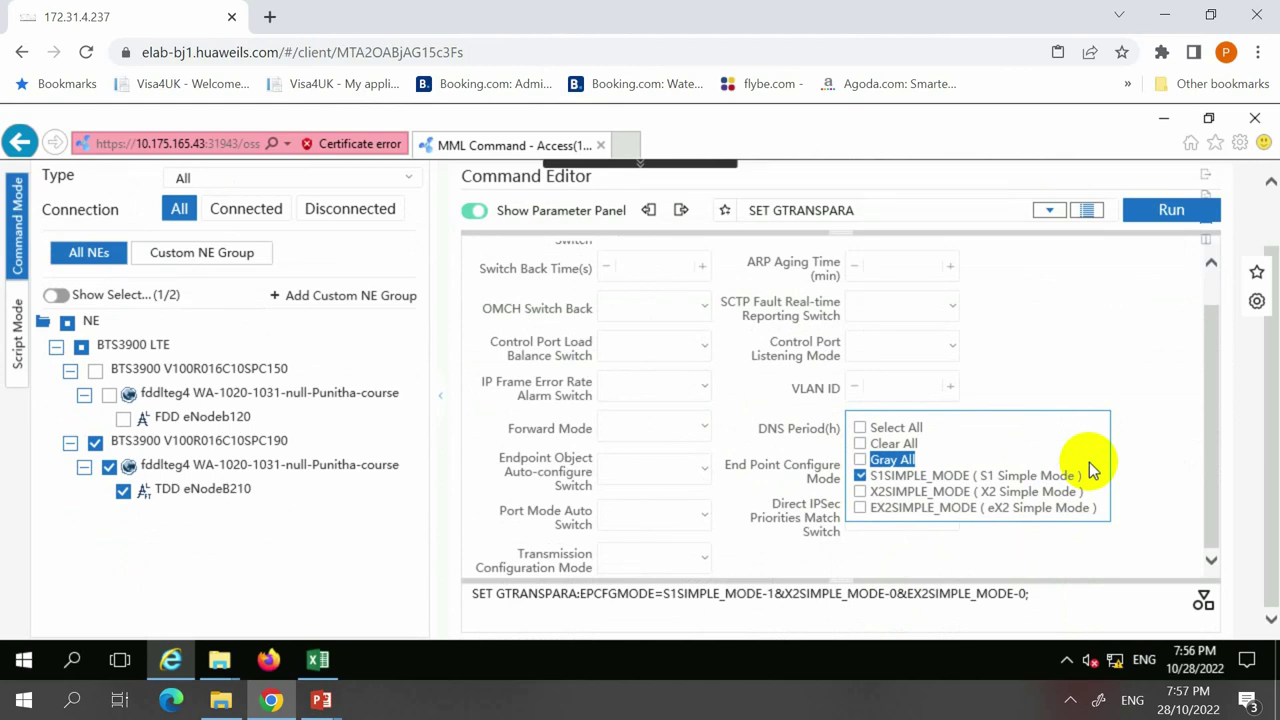
{"action": "left_click", "coordinate": [1138, 485]}
Select the generated SET GTRANSPARA command line and return to the Key Point 1 slide.
{"action": "left_click_drag", "start_coordinate": [1043, 591], "coordinate": [423, 611]}
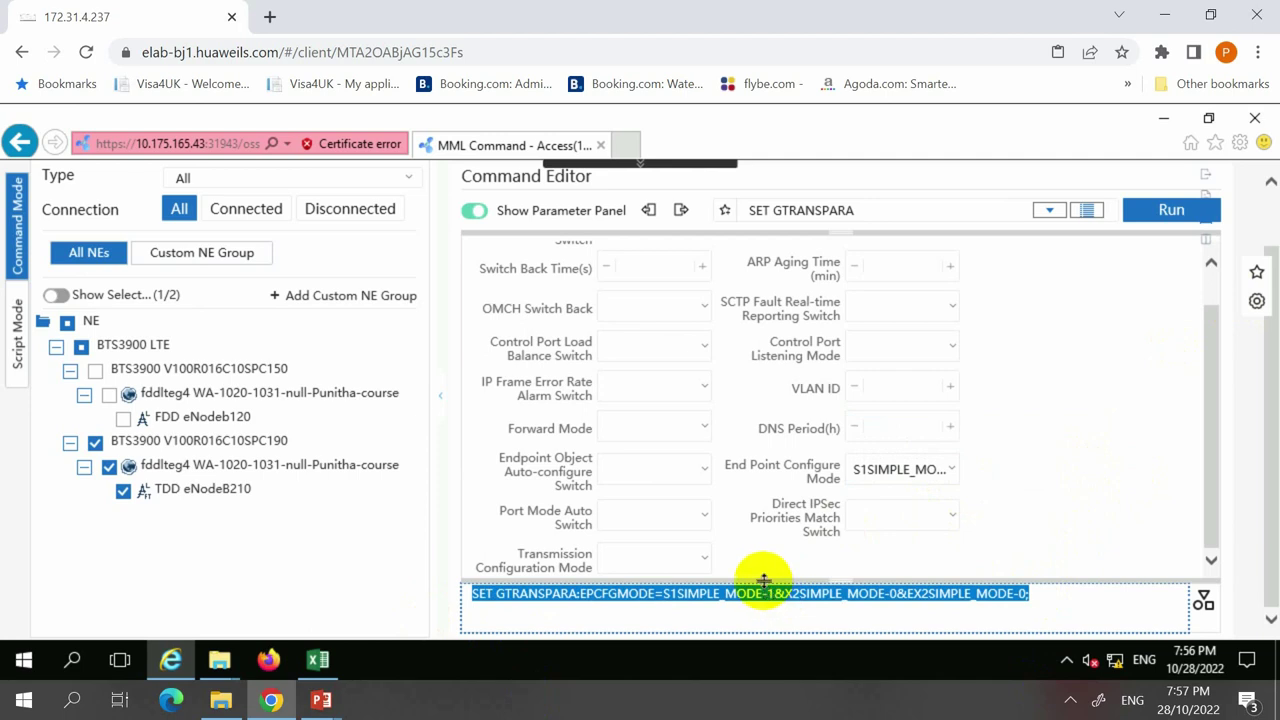
{"action": "mouse_move", "coordinate": [321, 700]}
{"action": "left_click", "coordinate": [448, 612]}
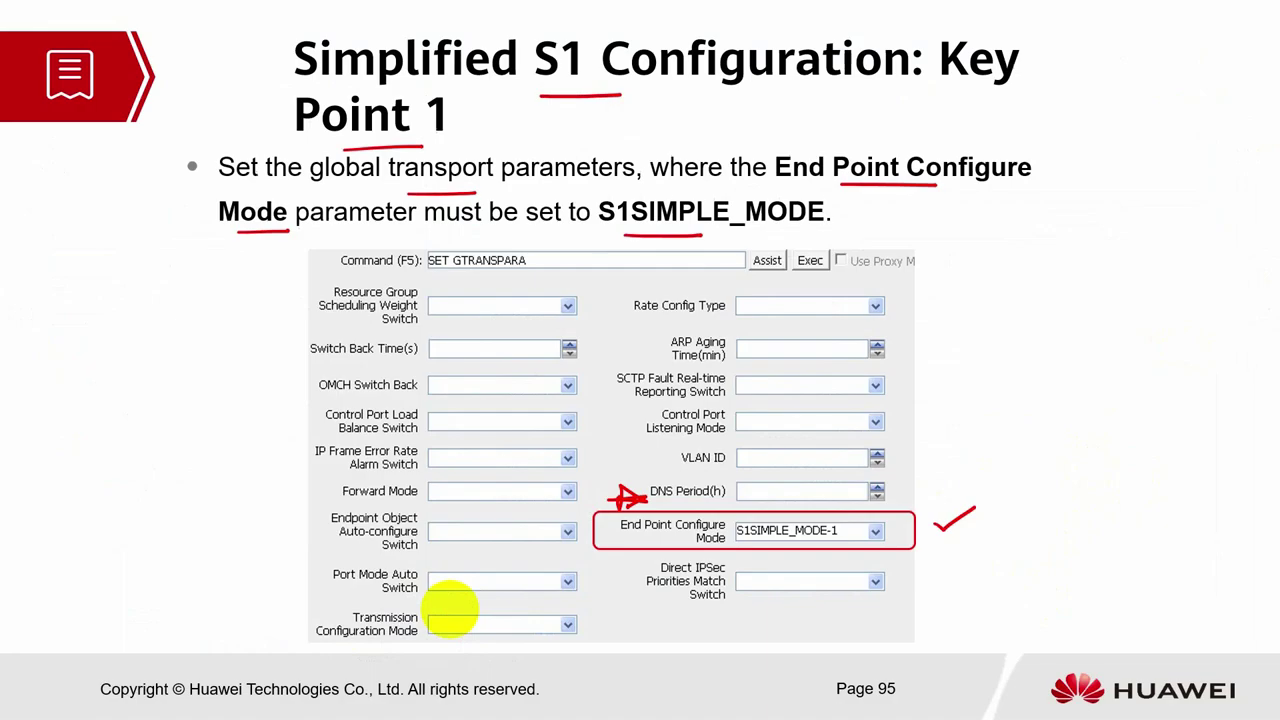
On slide 96, write 'signalling' under S1-C; underline SCTP host, simplified, configuration, ADD SCTPHOST.
{"action": "left_click", "coordinate": [450, 608]}
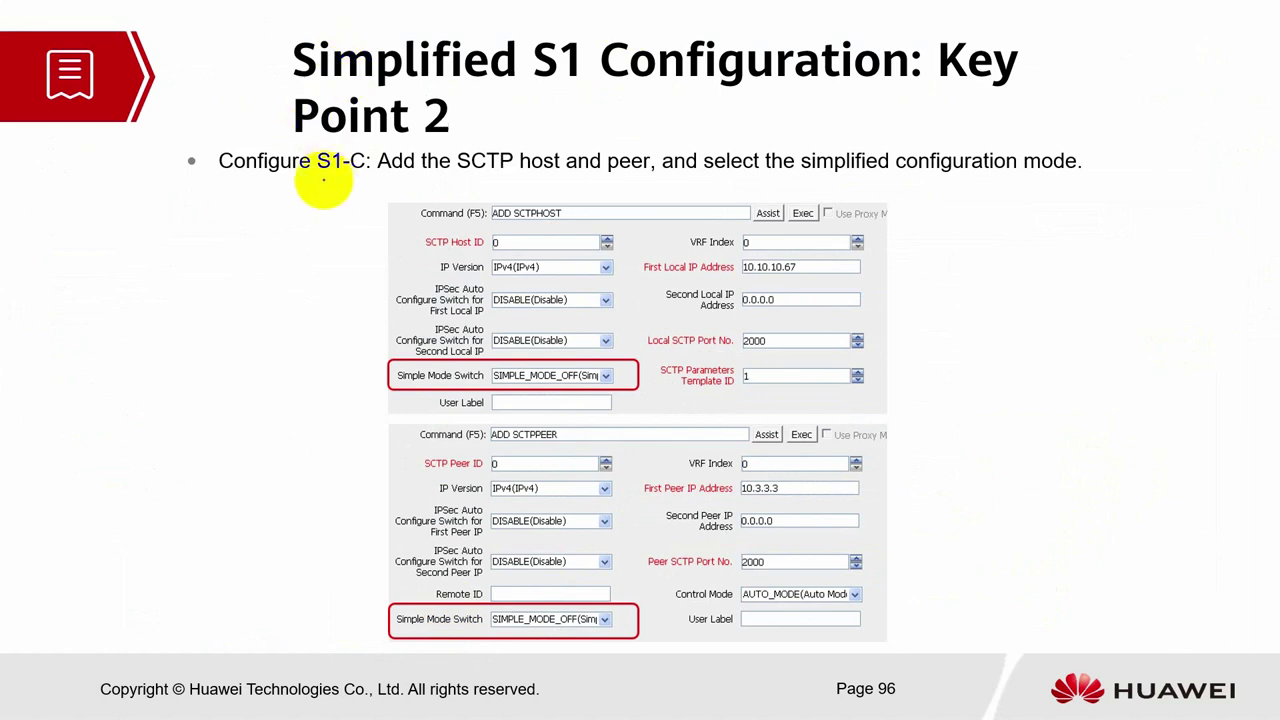
{"action": "left_click_drag", "start_coordinate": [317, 174], "coordinate": [357, 175]}
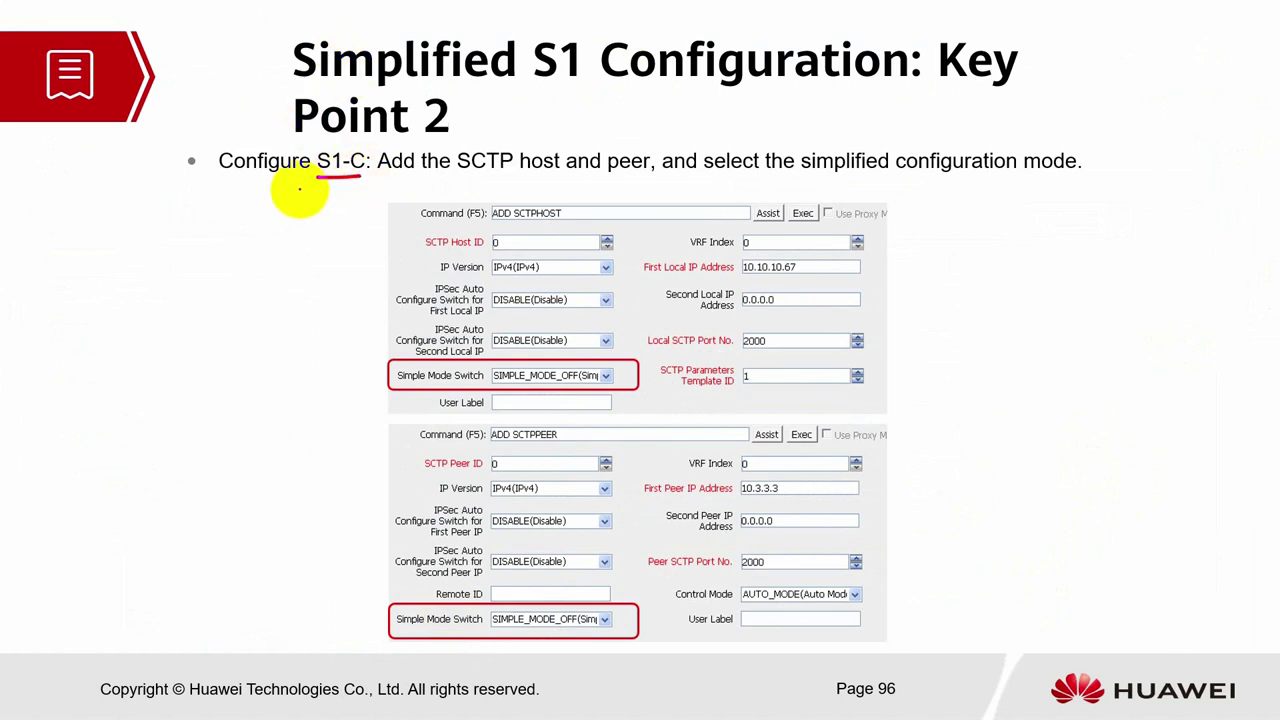
{"action": "left_click_drag", "start_coordinate": [294, 180], "coordinate": [377, 185]}
{"action": "left_click_drag", "start_coordinate": [458, 173], "coordinate": [540, 172]}
{"action": "left_click_drag", "start_coordinate": [766, 175], "coordinate": [814, 173]}
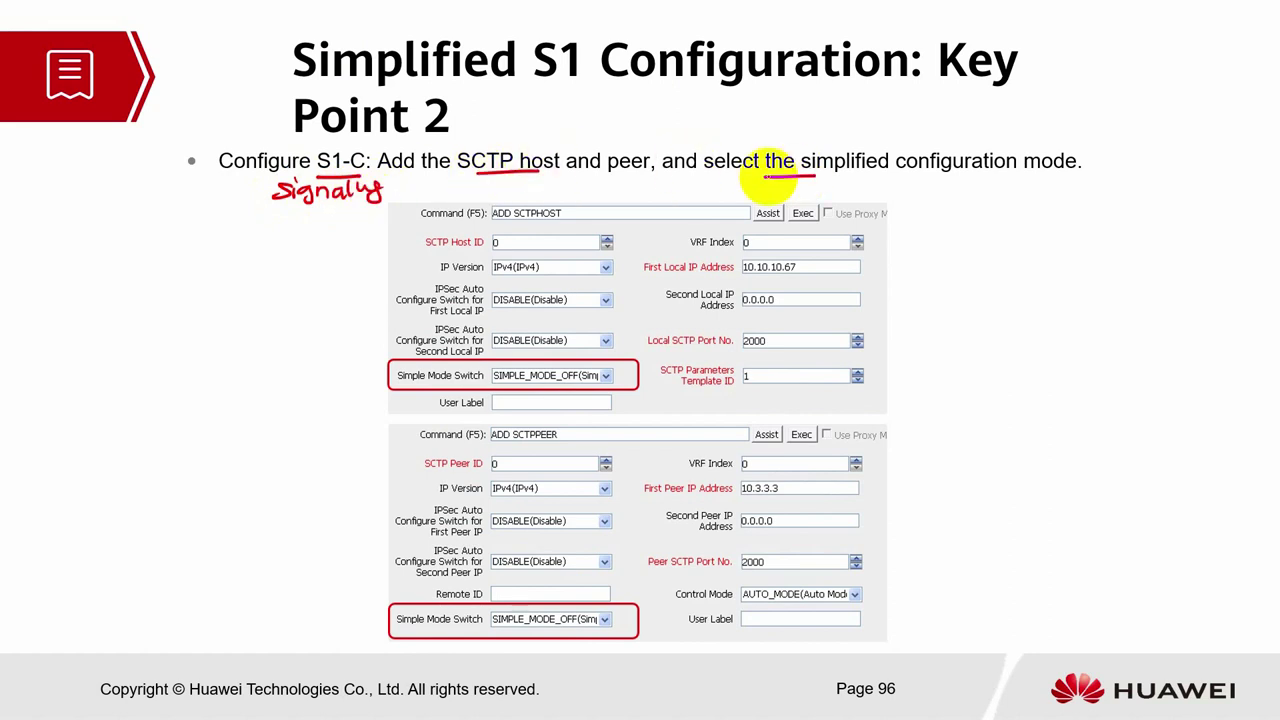
{"action": "left_click_drag", "start_coordinate": [943, 174], "coordinate": [1024, 173]}
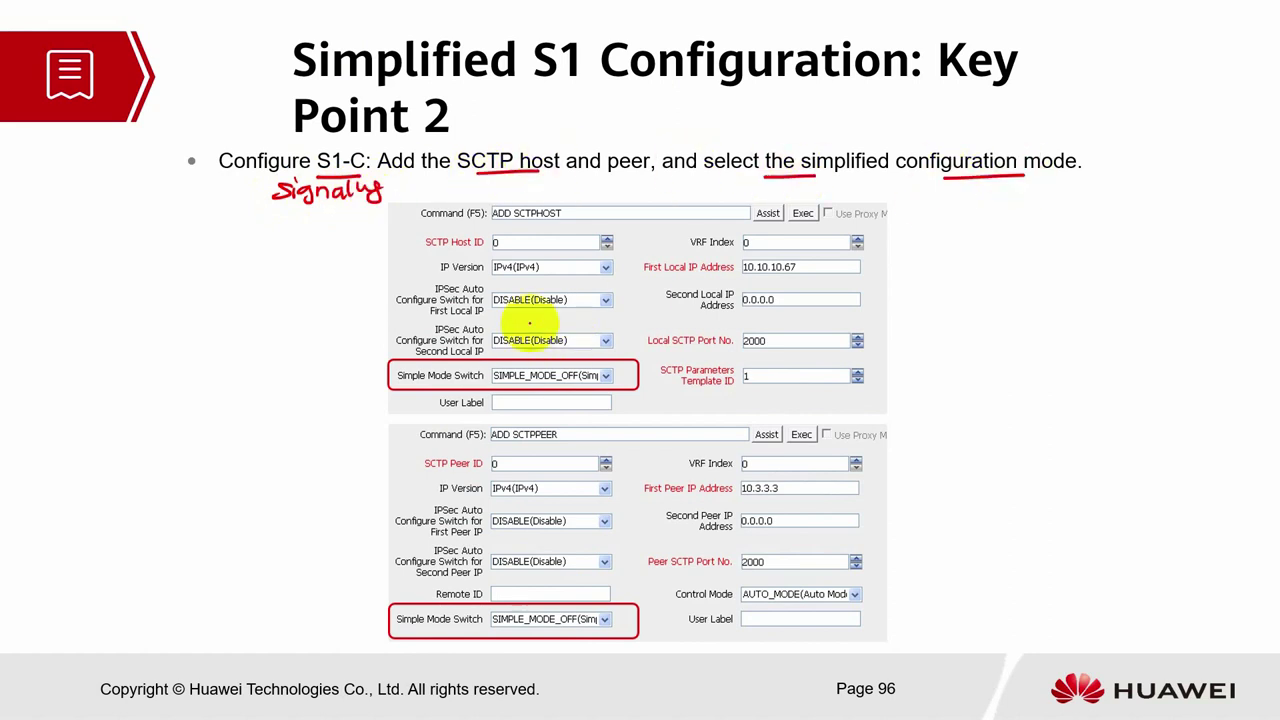
{"action": "left_click_drag", "start_coordinate": [522, 227], "coordinate": [563, 227]}
Circle both Simple Mode Switch boxes, mark them, and write eNB IP and MME IP beside the commands.
{"action": "mouse_move", "coordinate": [396, 366]}
{"action": "left_mouse_down"}
{"action": "mouse_move", "coordinate": [632, 367]}
{"action": "mouse_move", "coordinate": [624, 386]}
{"action": "left_mouse_up"}
{"action": "left_click_drag", "start_coordinate": [406, 604], "coordinate": [408, 634]}
{"action": "left_click_drag", "start_coordinate": [648, 606], "coordinate": [651, 628]}
{"action": "left_click_drag", "start_coordinate": [608, 408], "coordinate": [648, 398]}
{"action": "mouse_move", "coordinate": [611, 209]}
{"action": "left_mouse_down"}
{"action": "mouse_move", "coordinate": [580, 206]}
{"action": "mouse_move", "coordinate": [680, 203]}
{"action": "left_mouse_up"}
{"action": "mouse_move", "coordinate": [574, 438]}
{"action": "left_mouse_down"}
{"action": "mouse_move", "coordinate": [600, 423]}
{"action": "mouse_move", "coordinate": [690, 420]}
{"action": "left_mouse_up"}
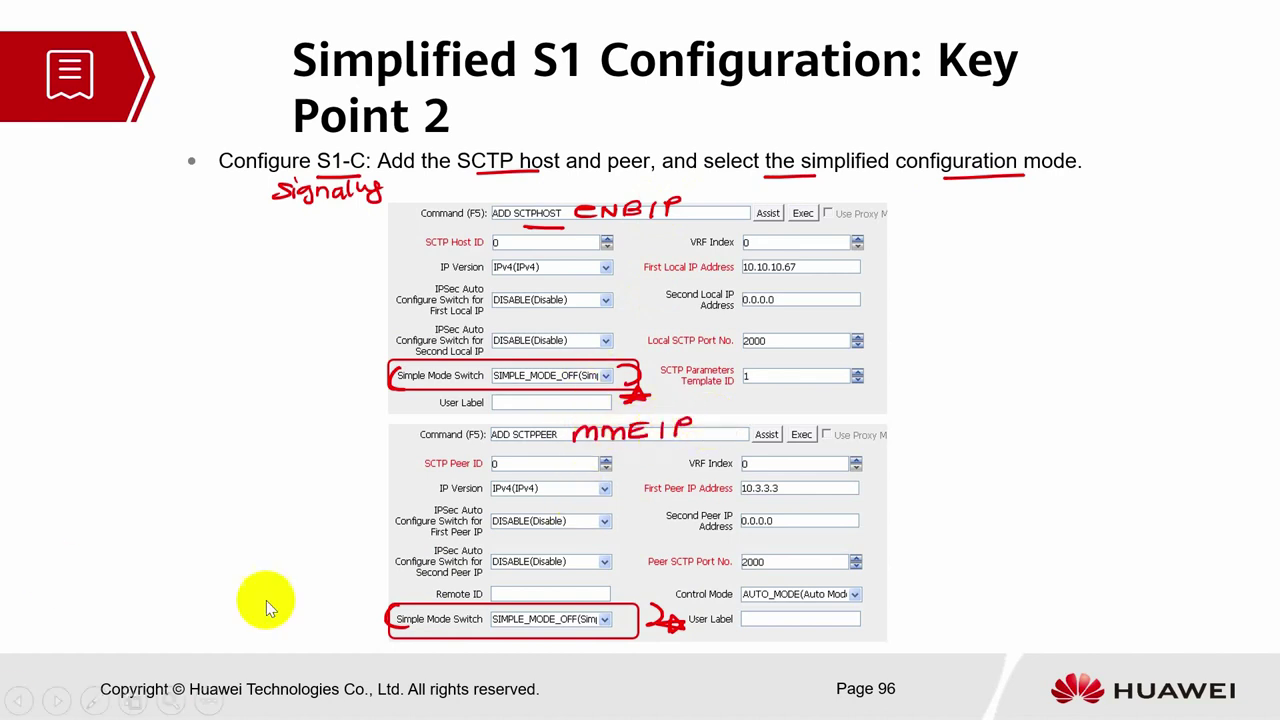
Show the taskbar over the slide show and switch back to the browser's command editor.
{"action": "left_click", "coordinate": [208, 703]}
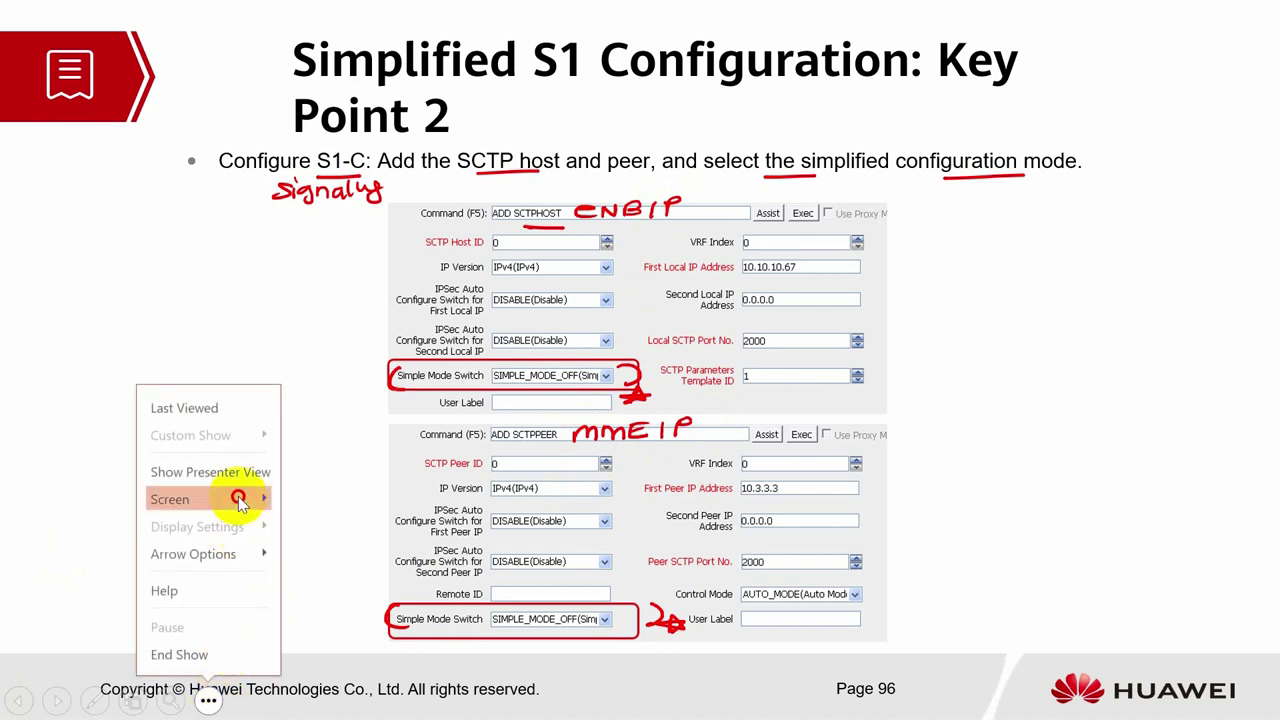
{"action": "mouse_move", "coordinate": [249, 500]}
{"action": "left_click", "coordinate": [357, 594]}
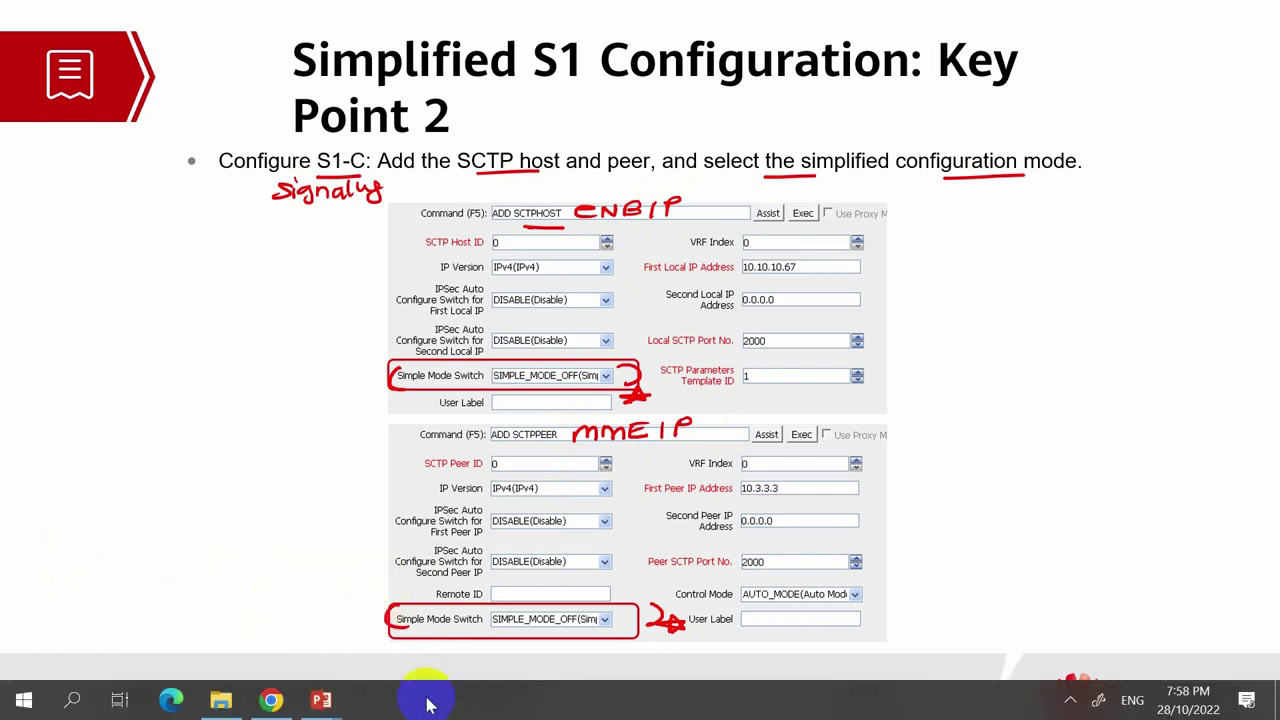
{"action": "left_click", "coordinate": [272, 698]}
Load ADD SCTPHOST and review its Simple Mode Switch choices without changing the value.
{"action": "left_click", "coordinate": [886, 211]}
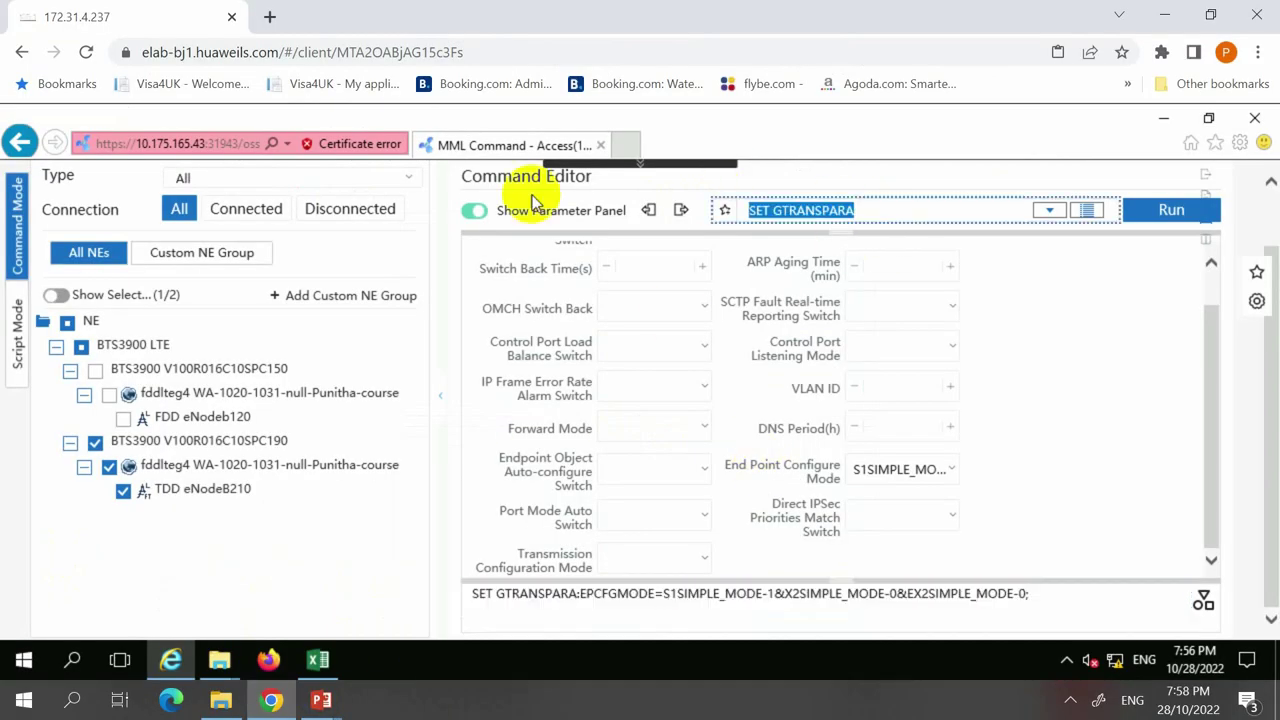
{"action": "type", "text": "ADD SCTP"}
{"action": "key", "text": "Return"}
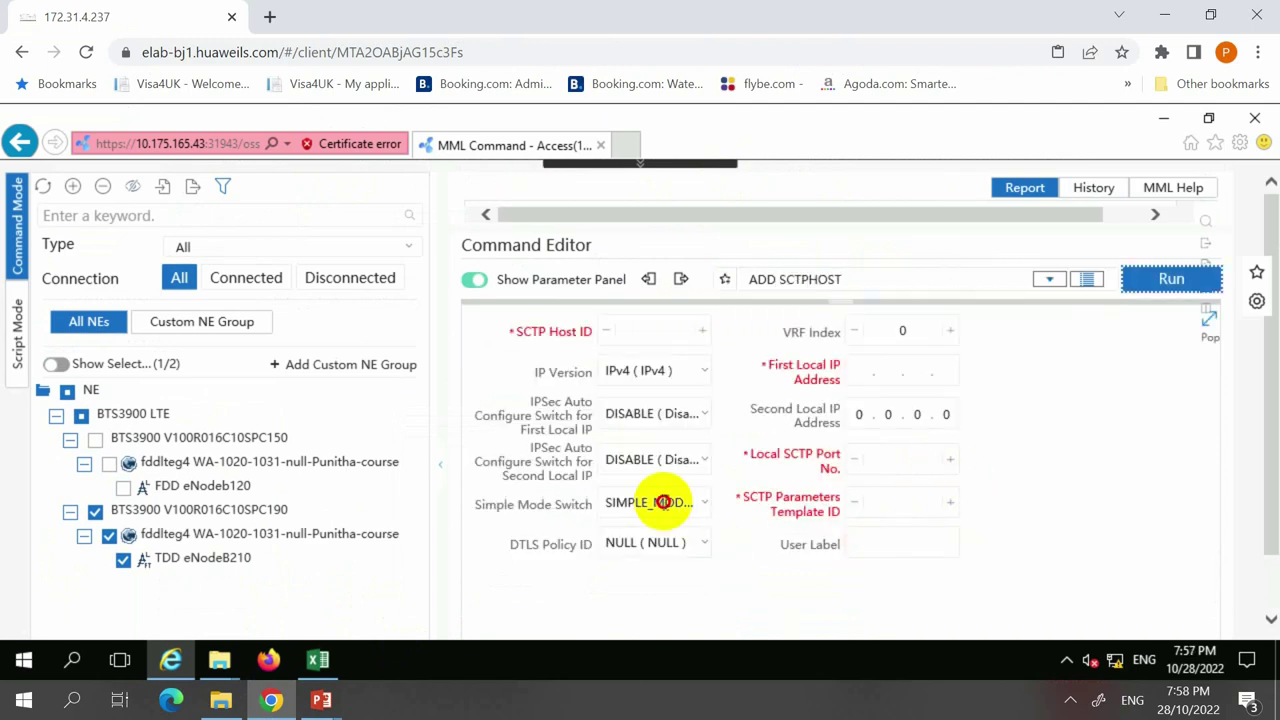
{"action": "left_click", "coordinate": [662, 503]}
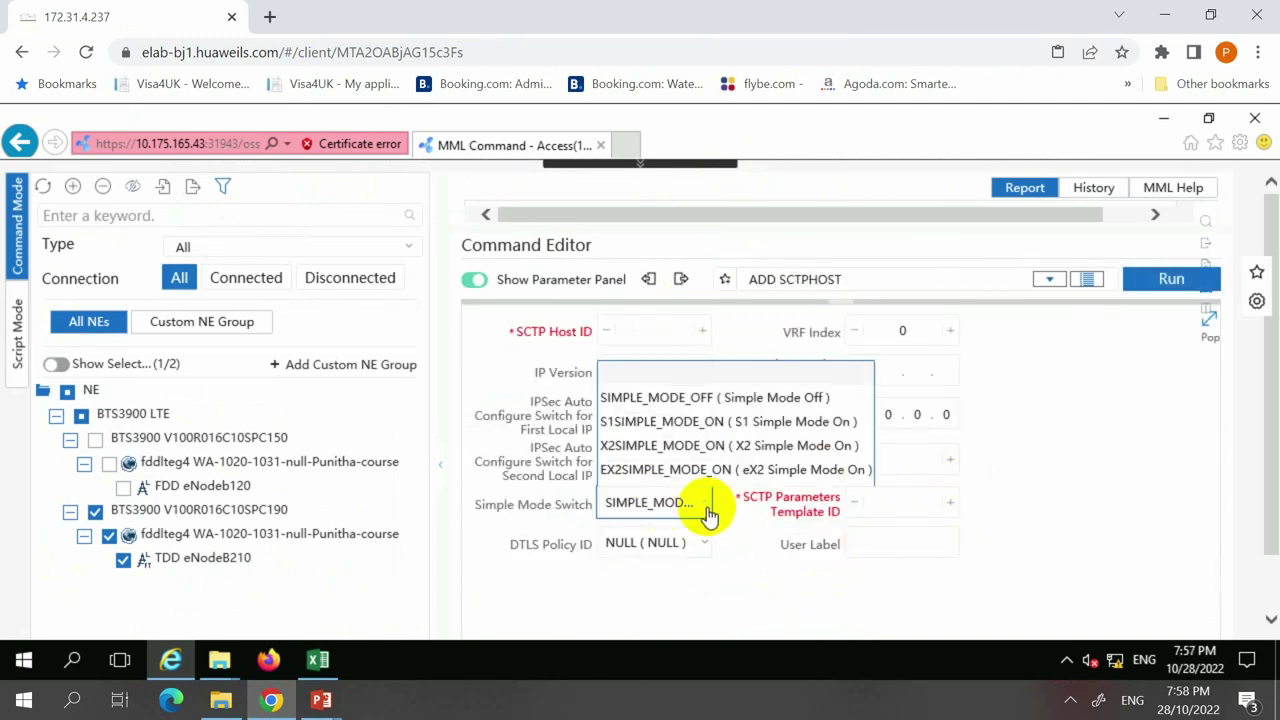
{"action": "left_click", "coordinate": [770, 398]}
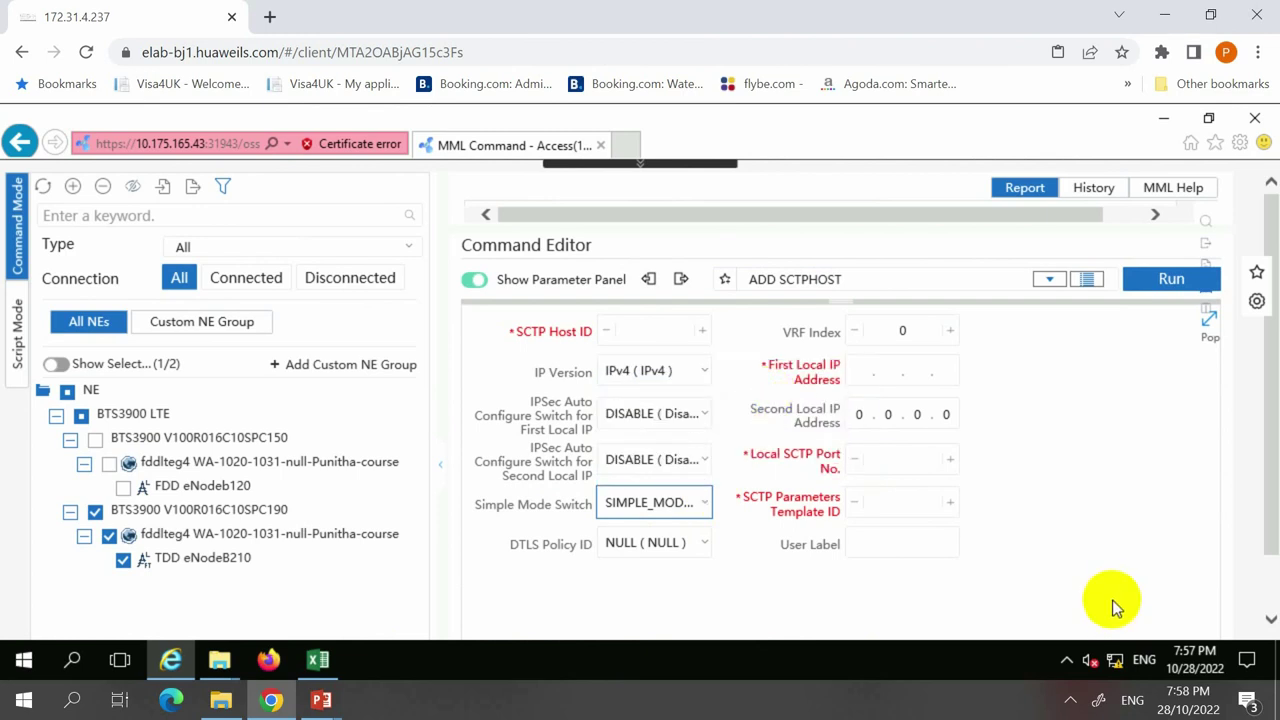
{"action": "left_click", "coordinate": [706, 507]}
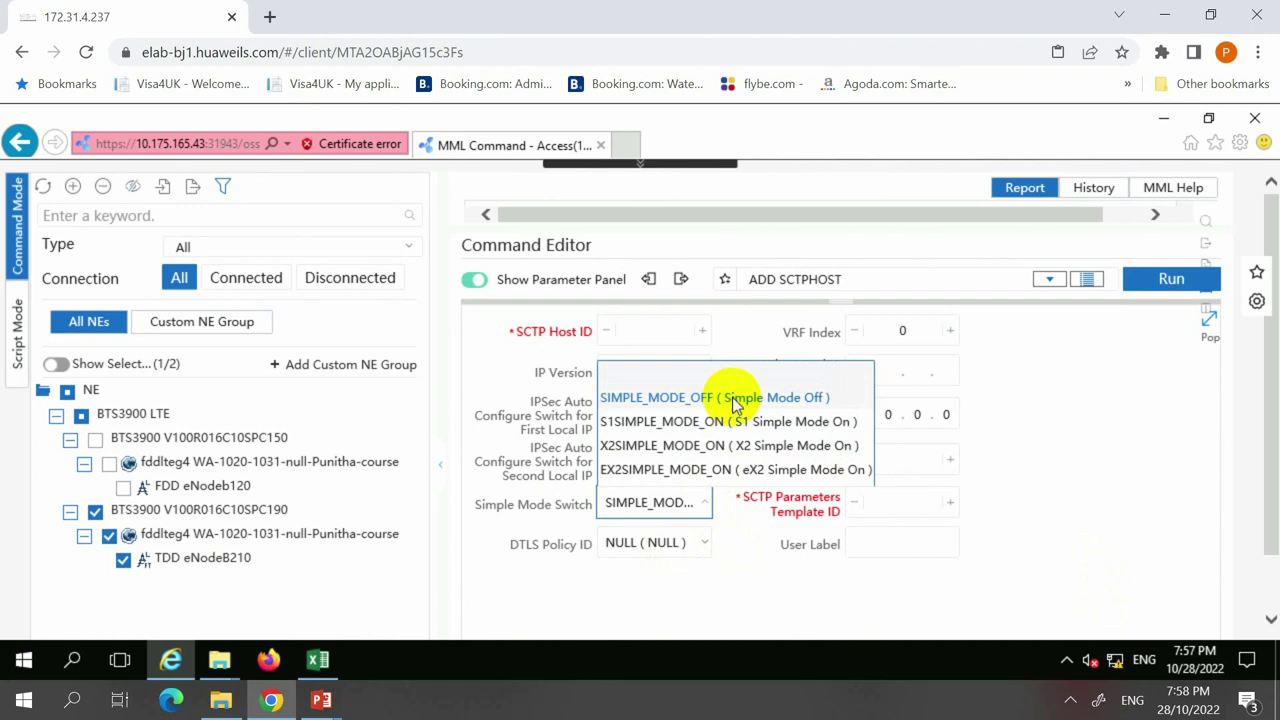
{"action": "left_click", "coordinate": [733, 400]}
Switch to ADD SCTPPEER and keep its Simple Mode Switch at SIMPLE_MODE_OFF.
{"action": "left_click", "coordinate": [891, 283]}
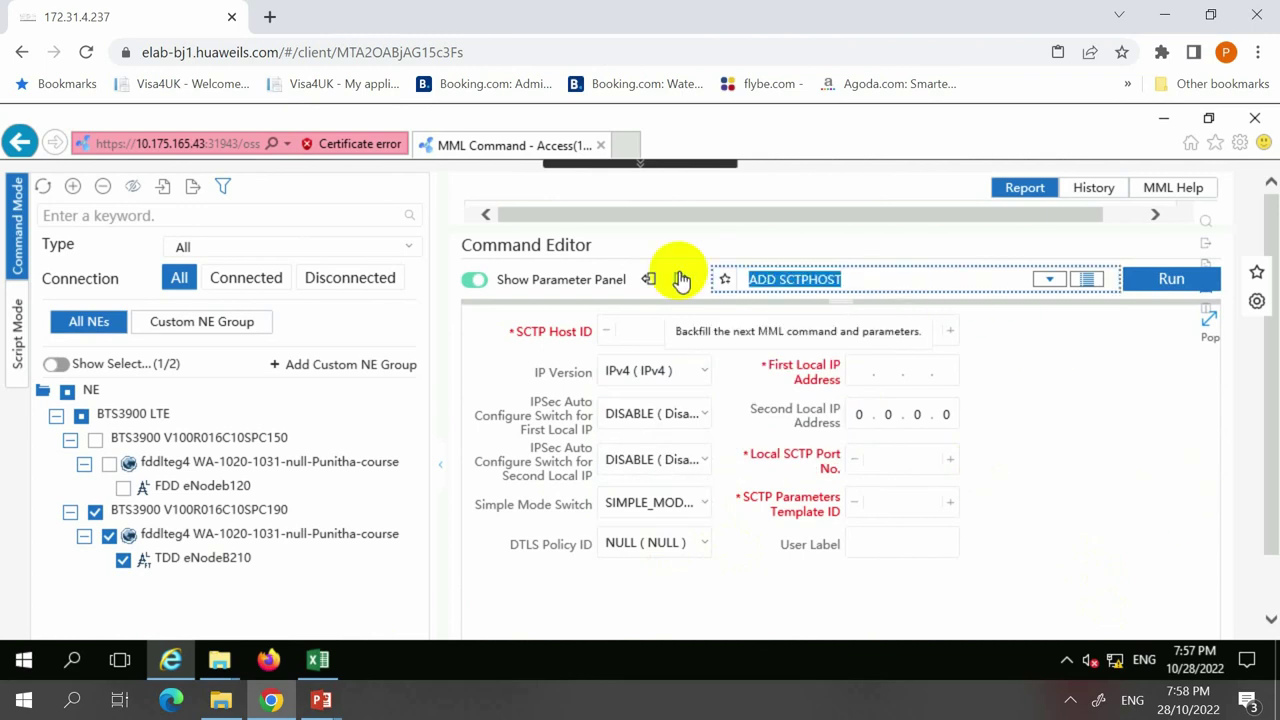
{"action": "type", "text": "ADD SCT"}
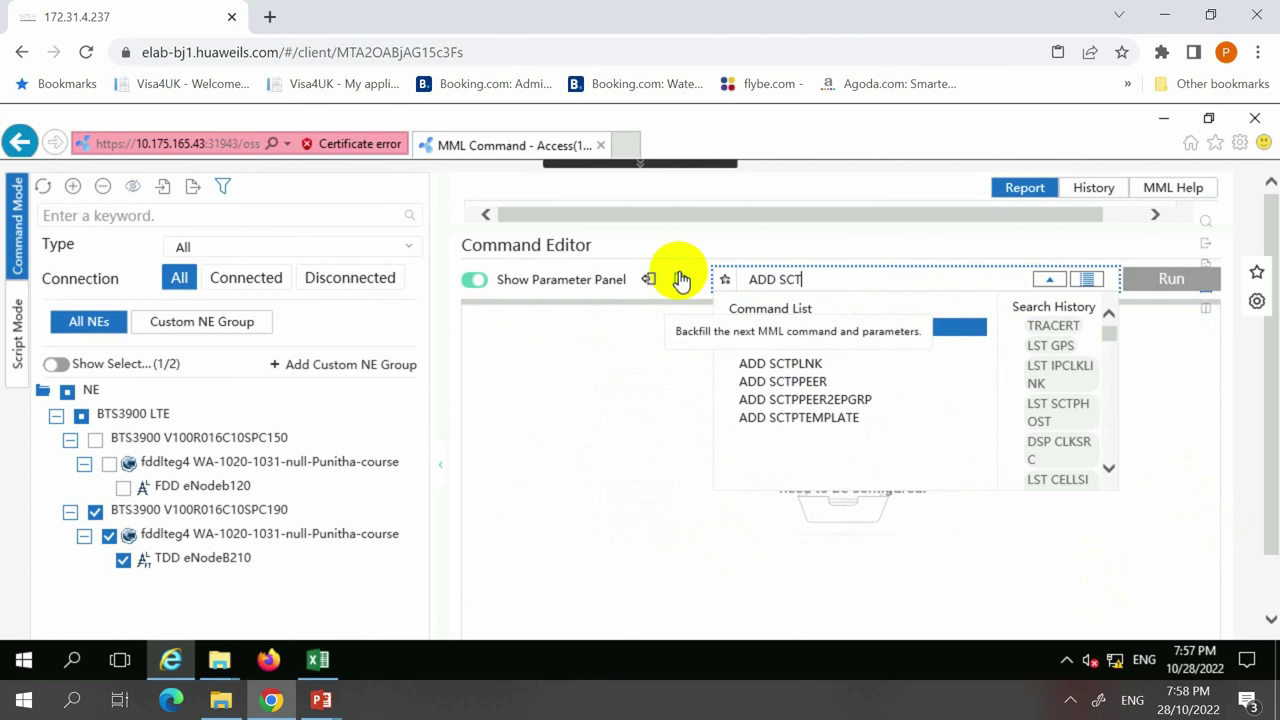
{"action": "left_click", "coordinate": [790, 384]}
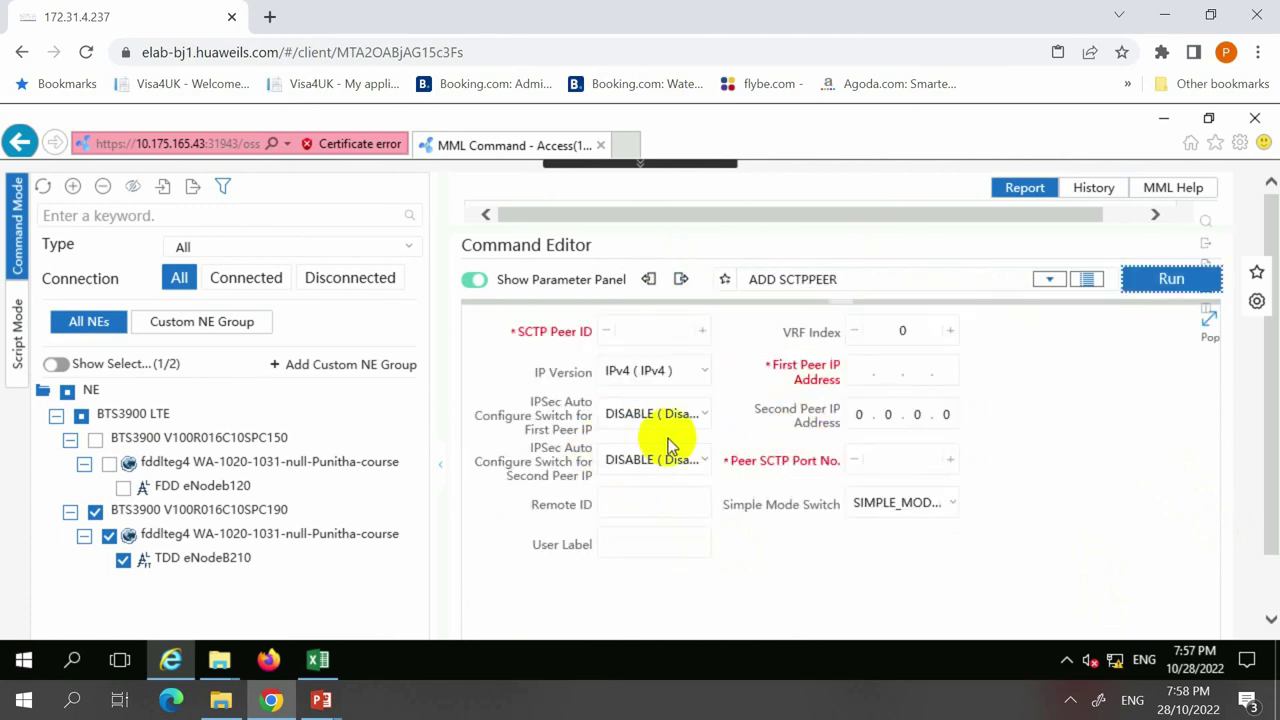
{"action": "left_click", "coordinate": [919, 510]}
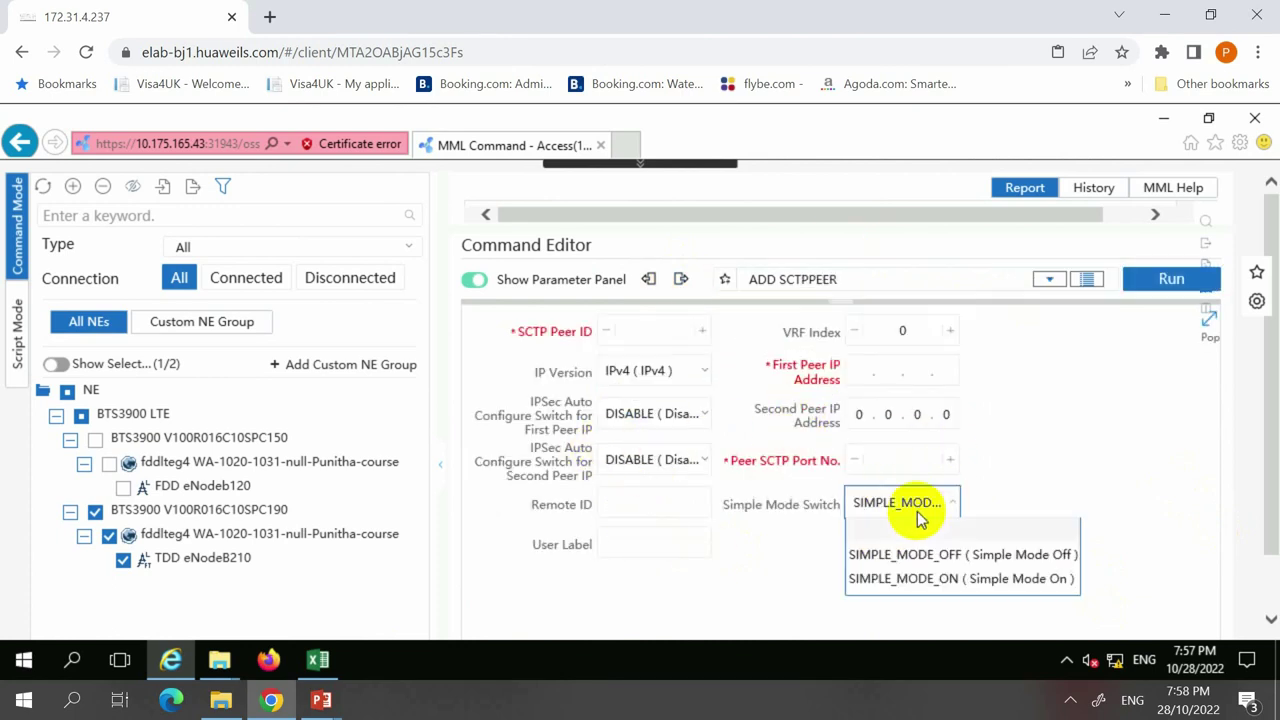
{"action": "left_click", "coordinate": [946, 556]}
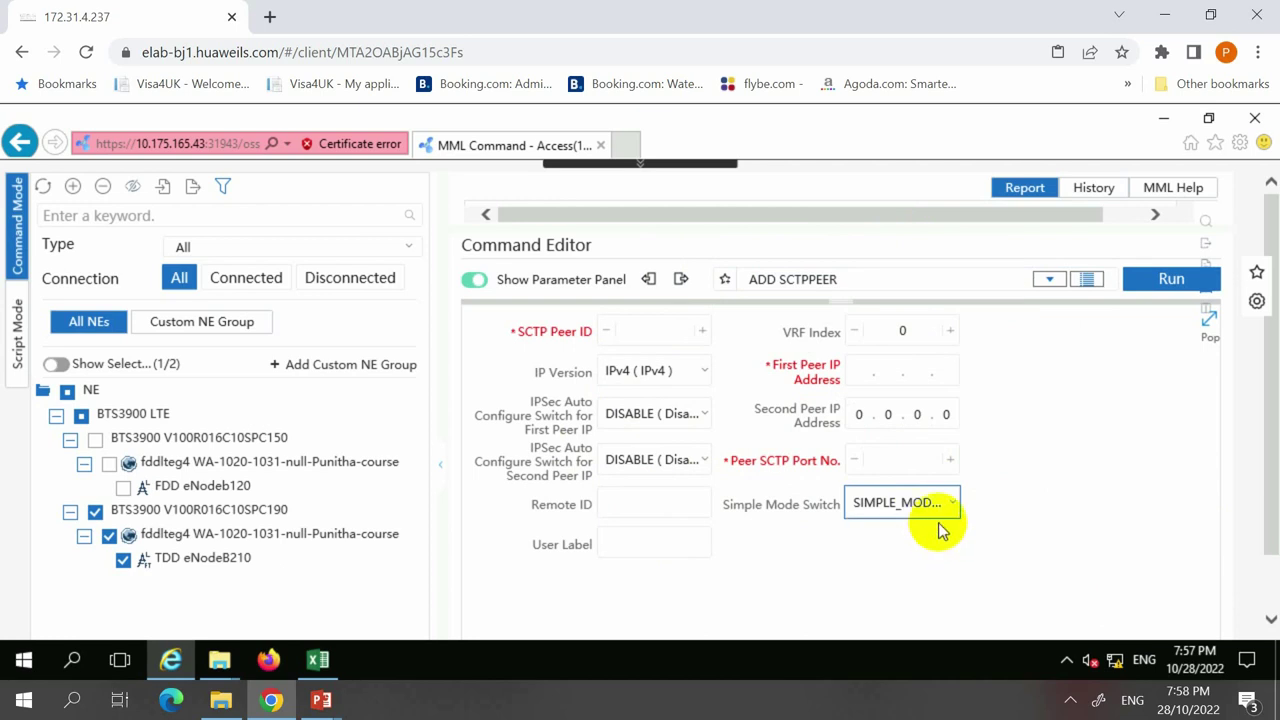